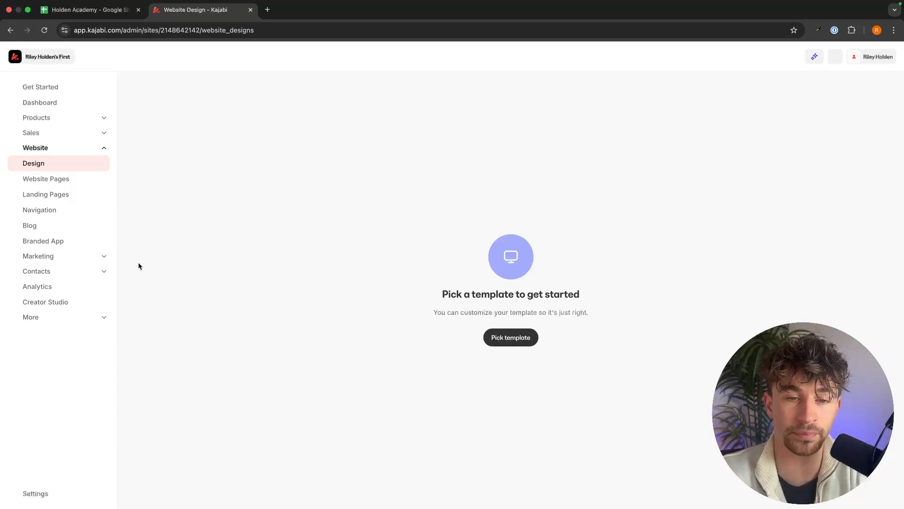
Browse the template store and start a website with the Emilia template.
left_click(505, 344)
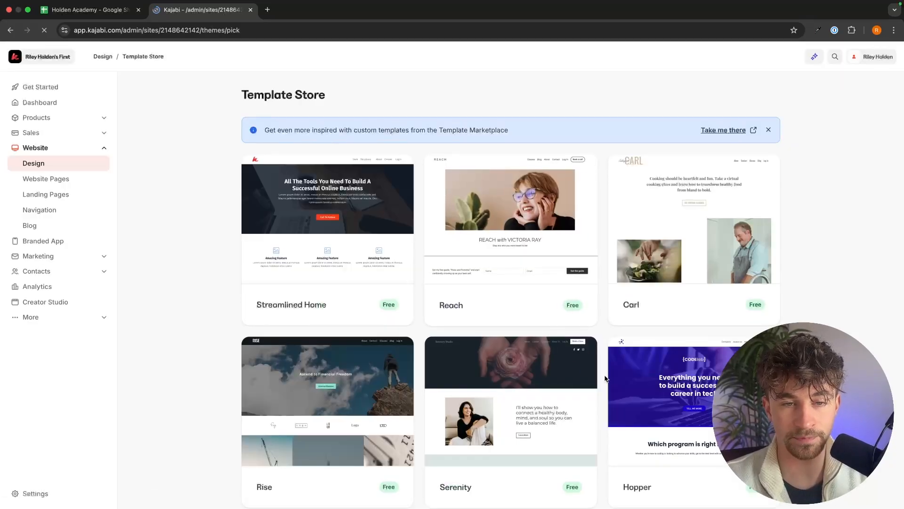
scroll(764, 294, "down", 6)
scroll(819, 315, "down", 5)
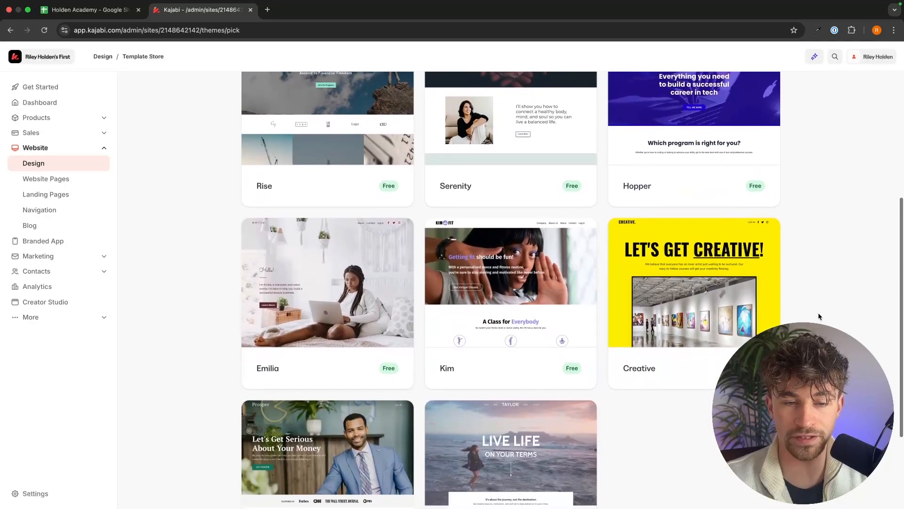
scroll(818, 315, "up", 12)
scroll(818, 314, "down", 1)
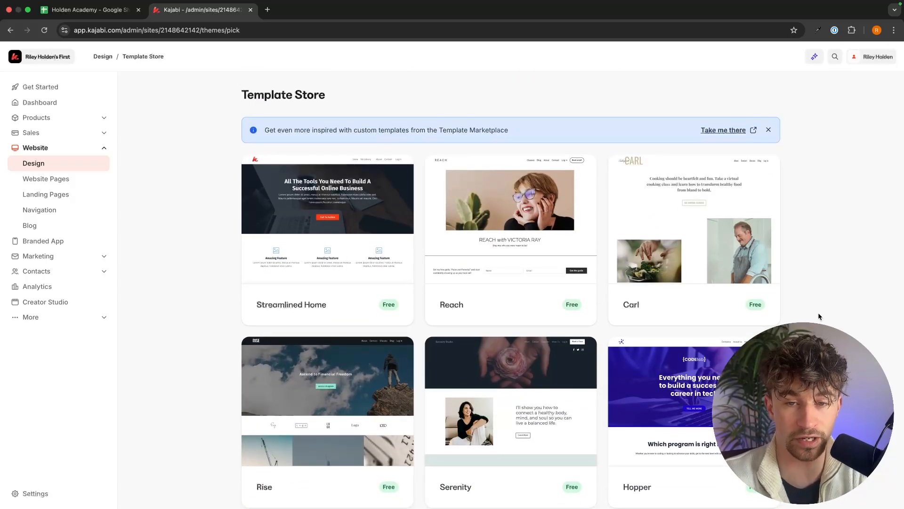
scroll(784, 223, "down", 6)
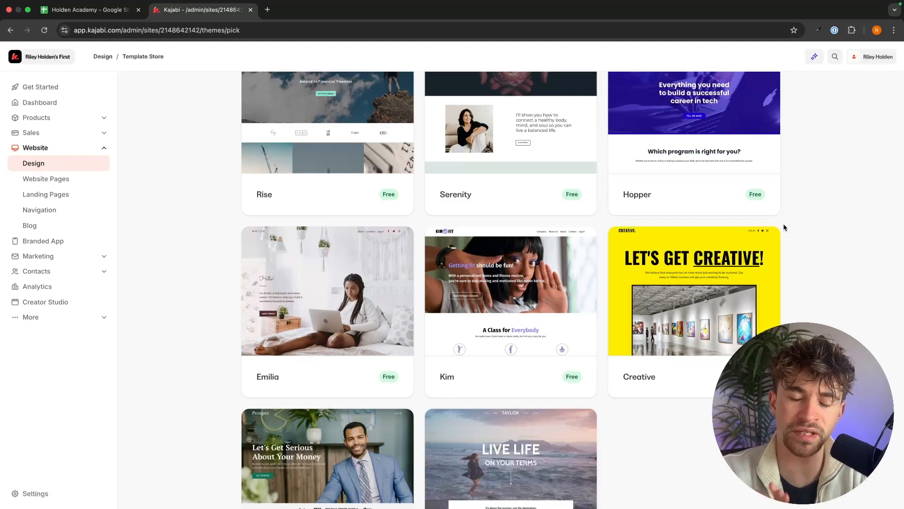
scroll(784, 225, "up", 2)
scroll(783, 228, "down", 5)
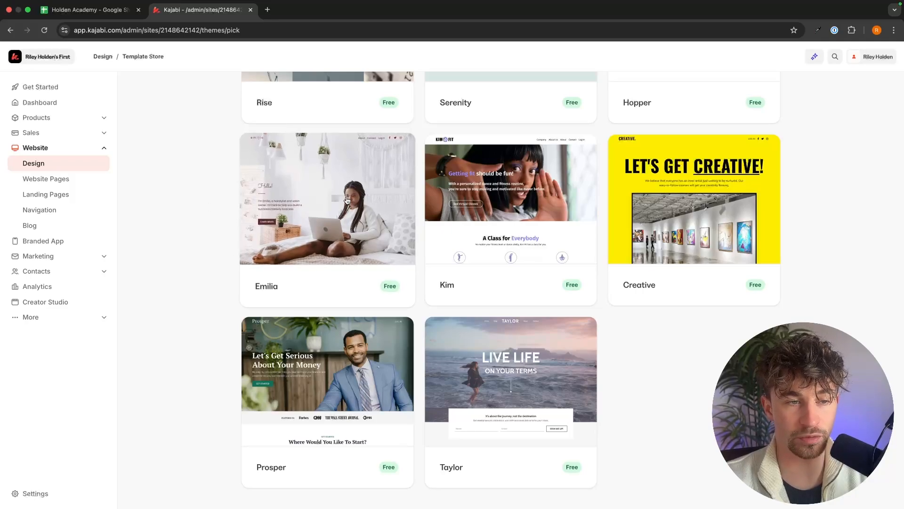
left_click(347, 201)
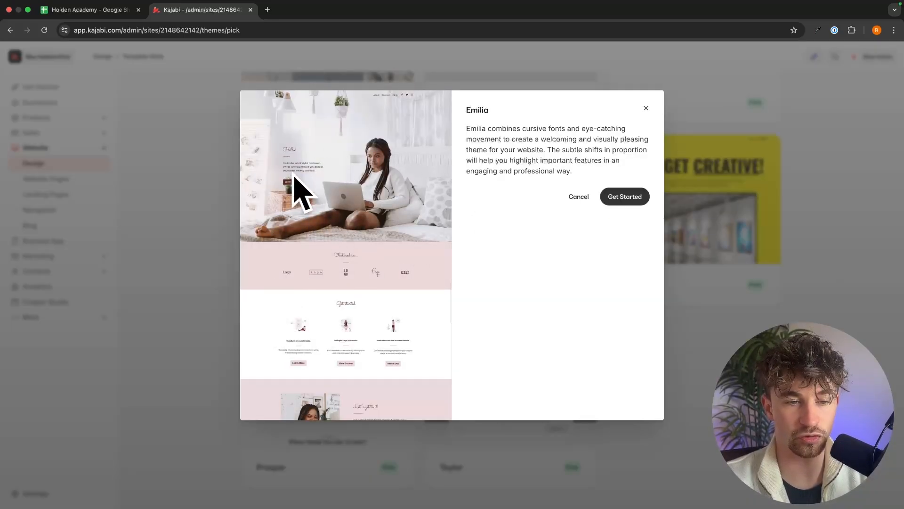
left_click(621, 204)
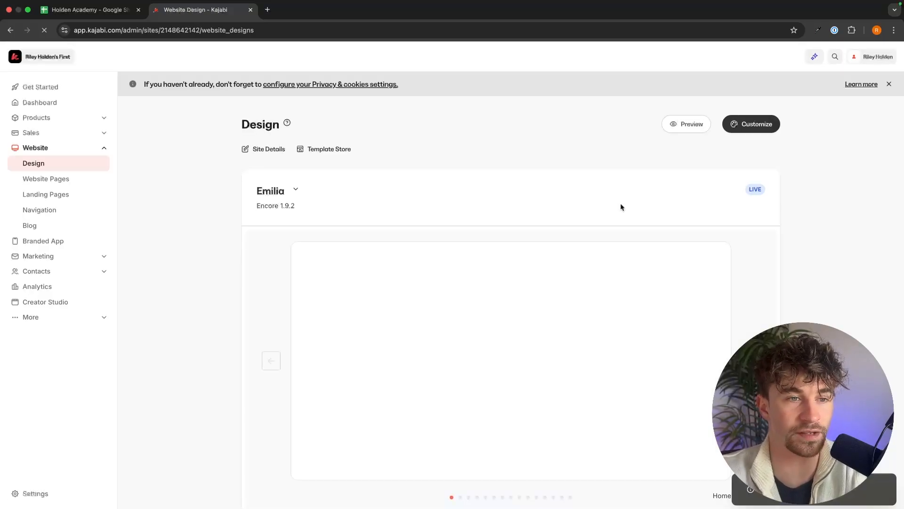
Open the Emilia home page for customizing and open the Hero section's background settings.
scroll(570, 246, "down", 3)
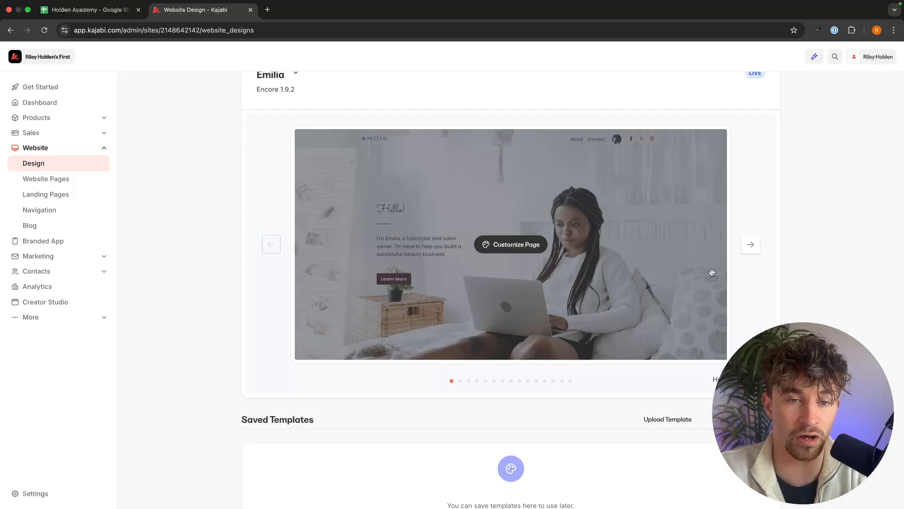
scroll(657, 245, "up", 3)
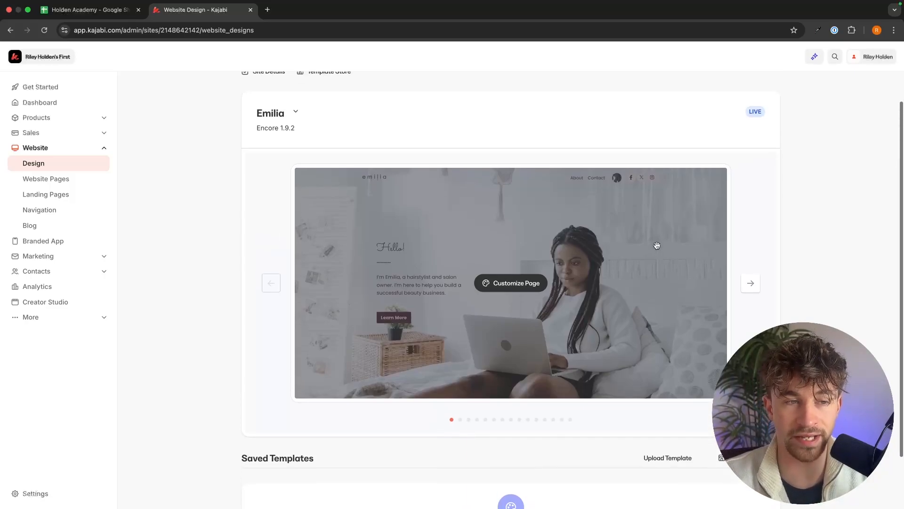
scroll(690, 188, "down", 2)
scroll(553, 268, "down", 1)
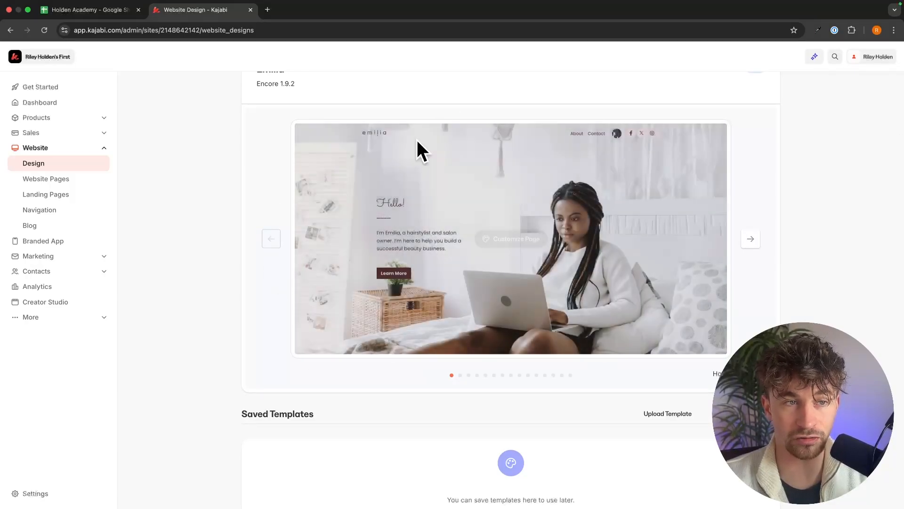
left_click(525, 243)
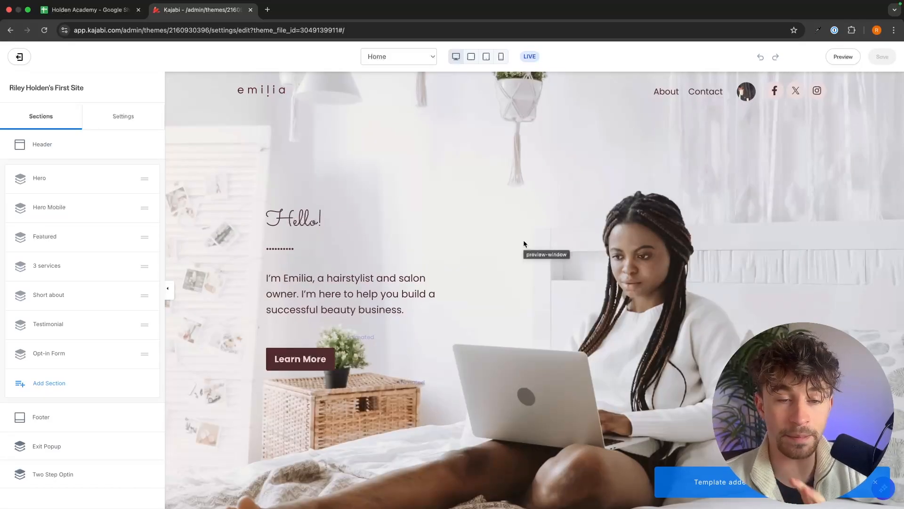
left_click(524, 243)
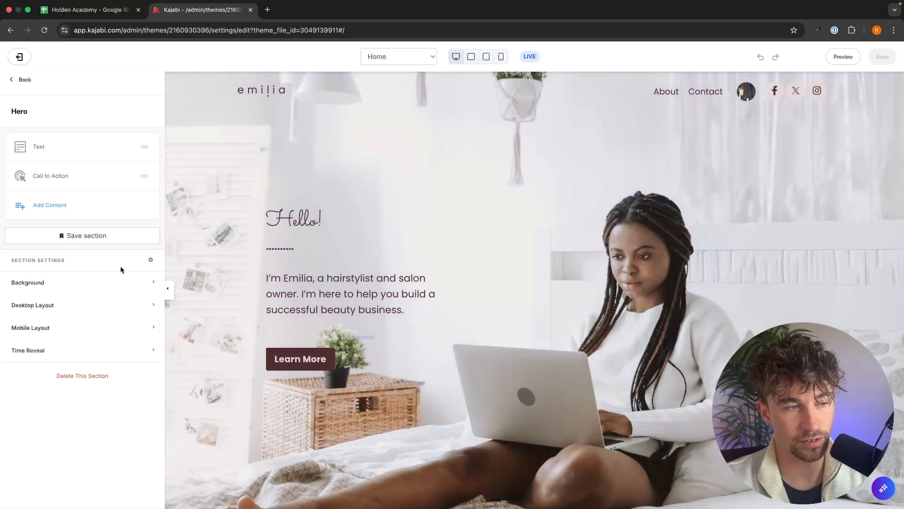
left_click(28, 282)
scroll(76, 283, "down", 5)
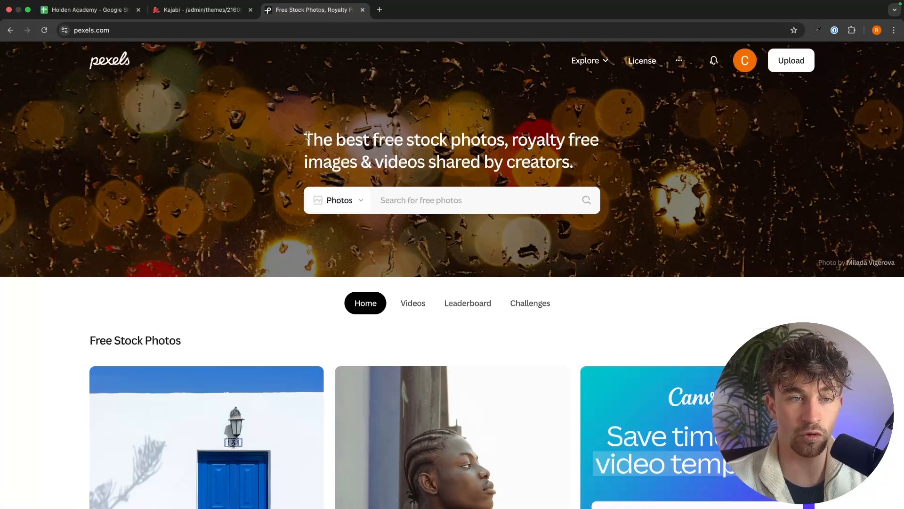
Switch to Pexels, search for marketing stock photos and browse the results.
left_click_drag(307, 136, 707, 189)
left_click(512, 142)
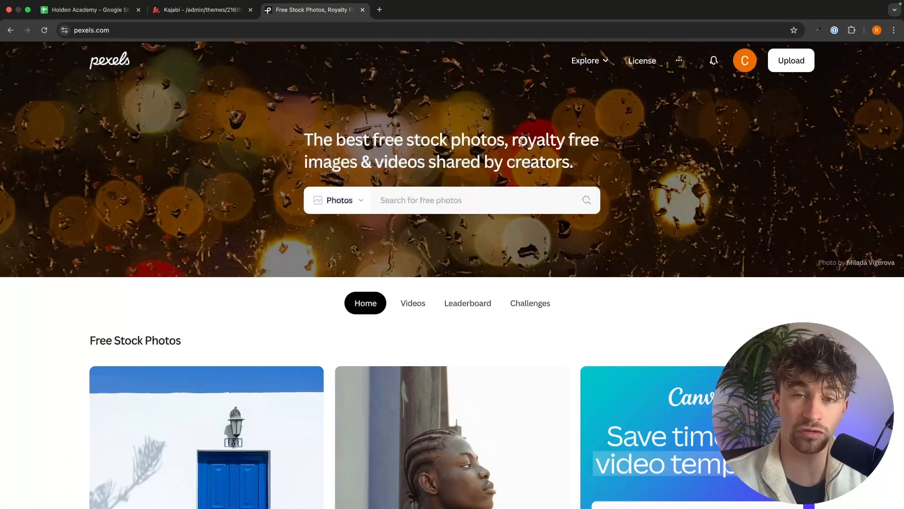
left_click(452, 194)
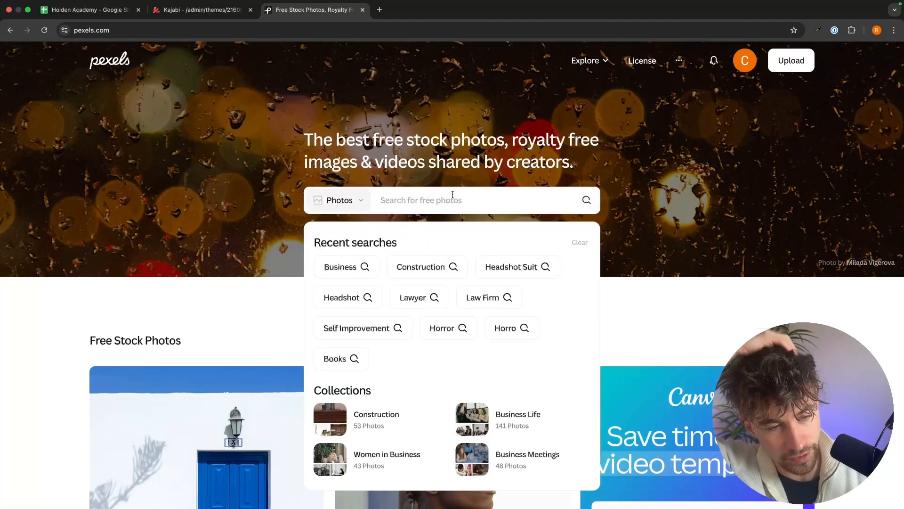
type("marketing")
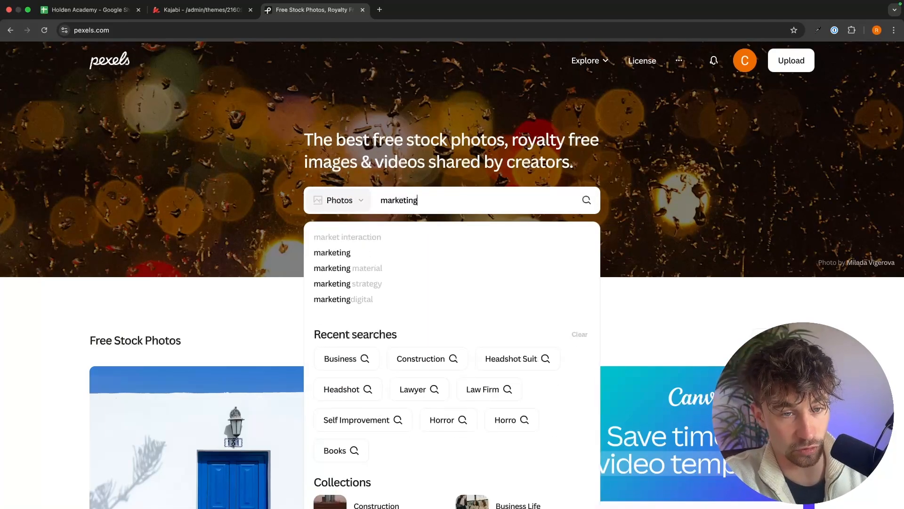
key("Return")
scroll(591, 172, "down", 10)
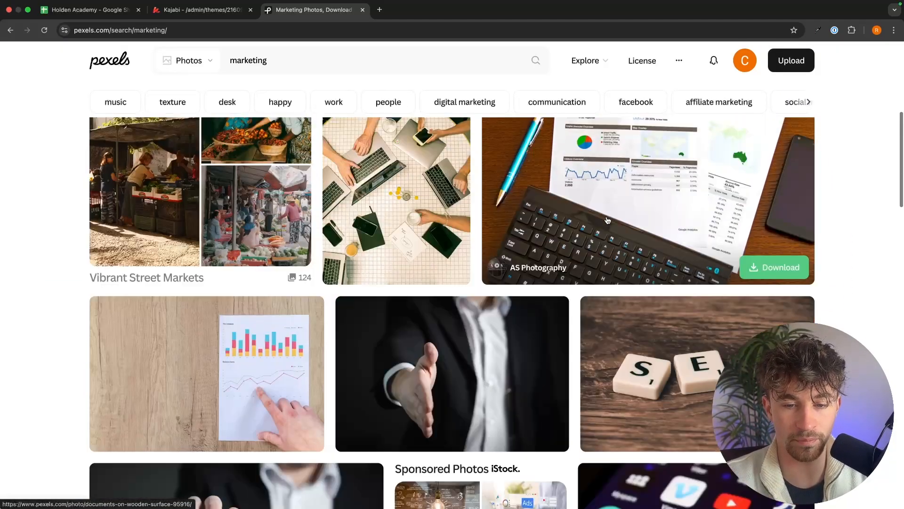
scroll(613, 263, "down", 10)
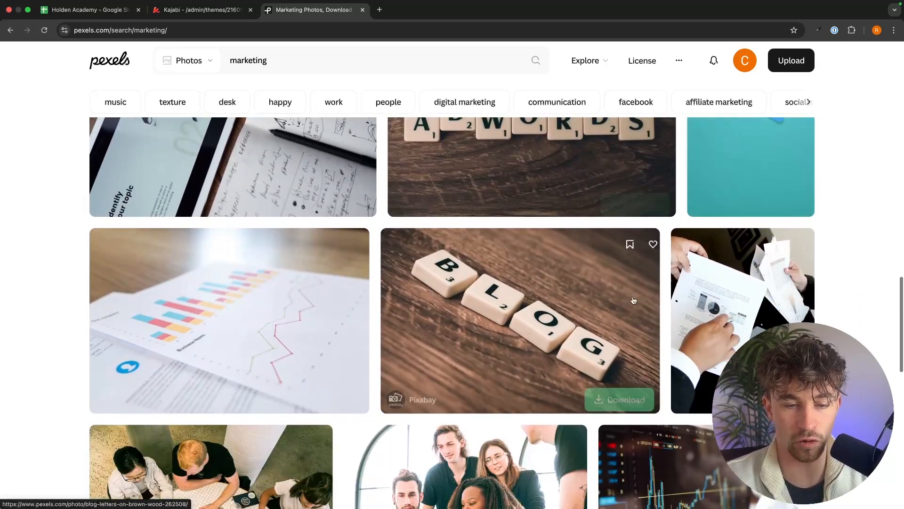
scroll(603, 288, "down", 5)
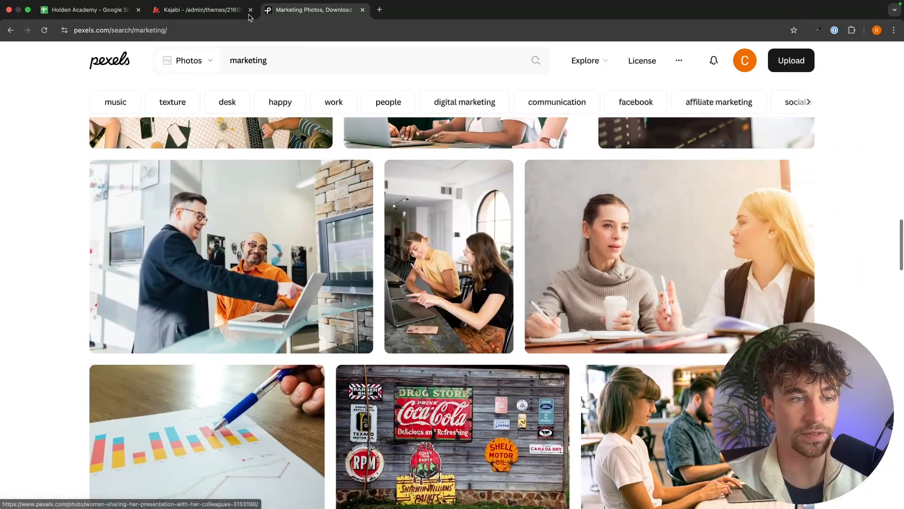
Back in the site editor, replace the Hero background image with a new uploaded photo.
left_click(205, 9)
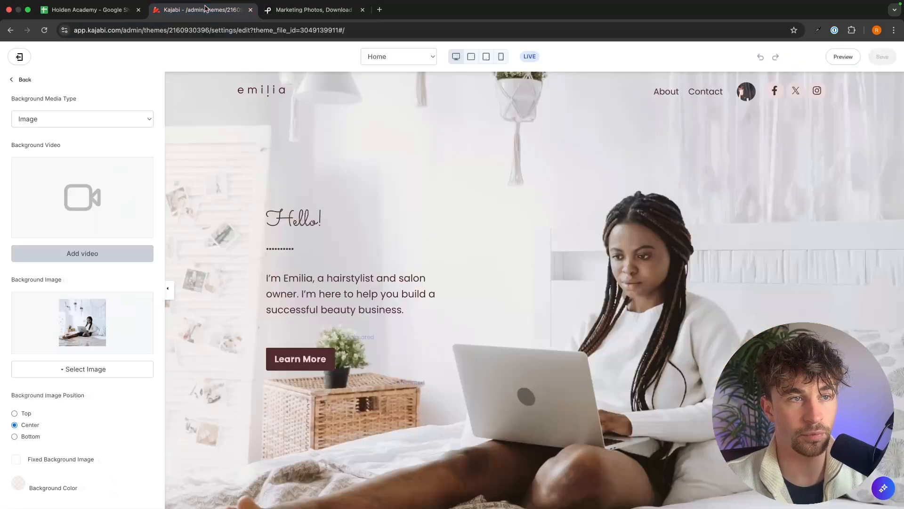
left_click(74, 368)
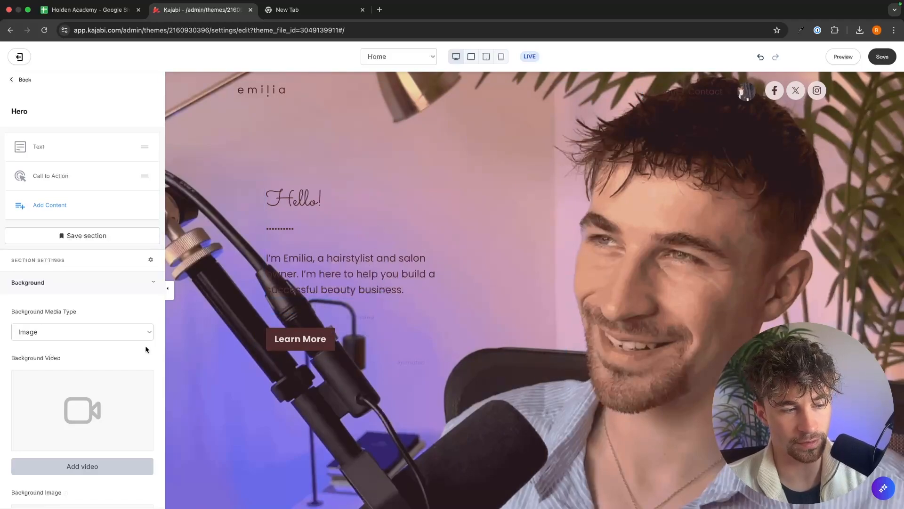
scroll(146, 349, "down", 6)
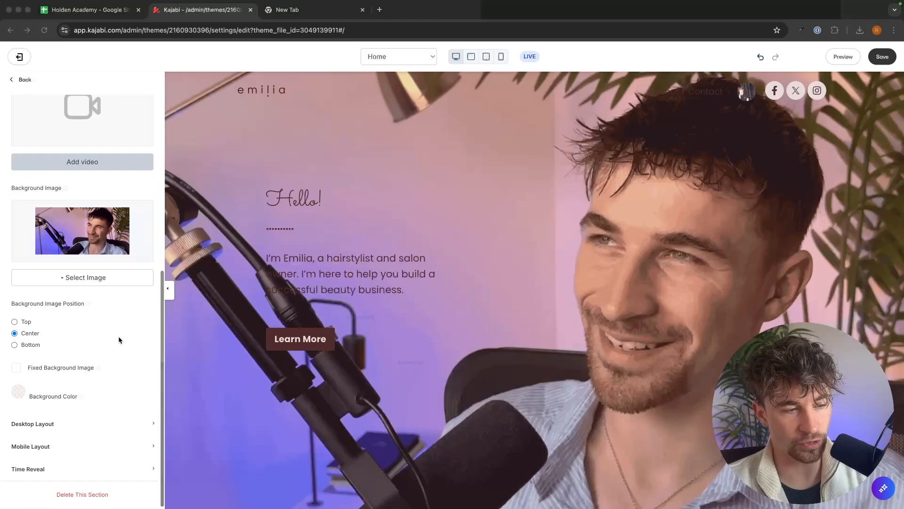
Set the Hero background color overlay to white (FFFFFF) with an alpha of 36.
left_click(20, 394)
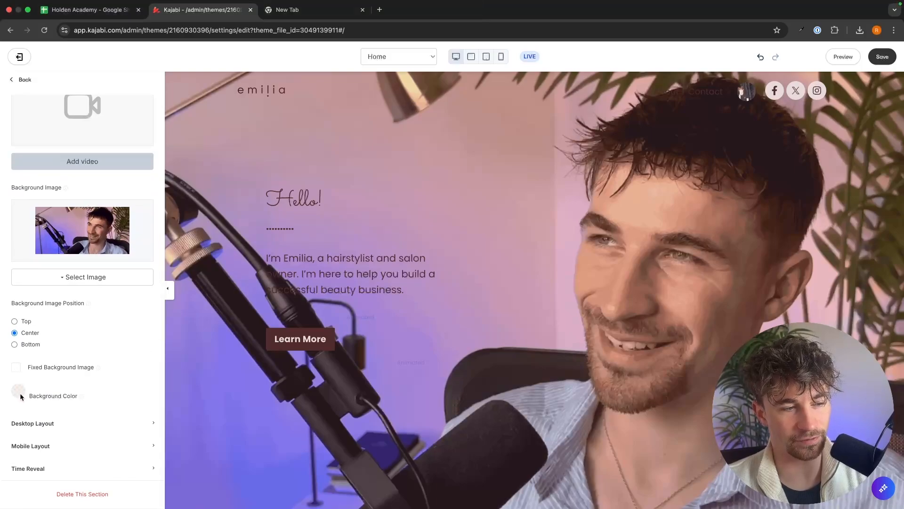
left_click(20, 393)
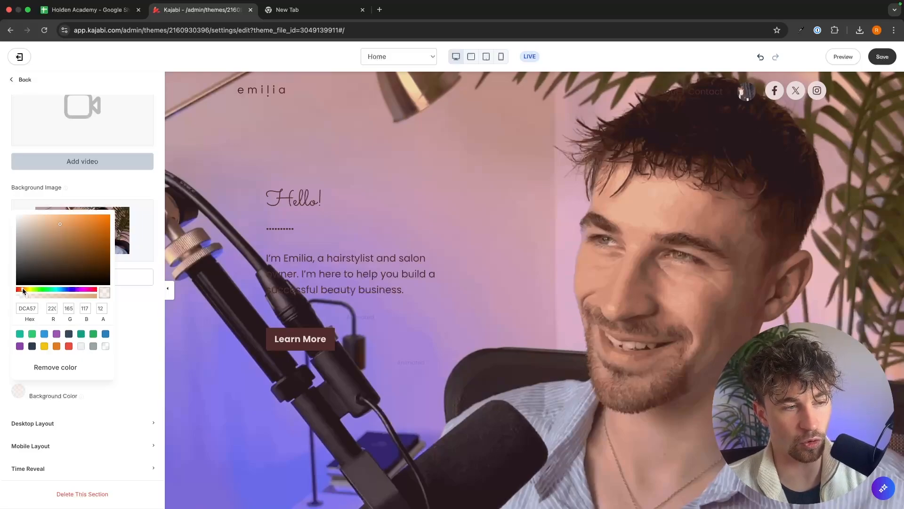
left_click_drag(92, 237, 3, 213)
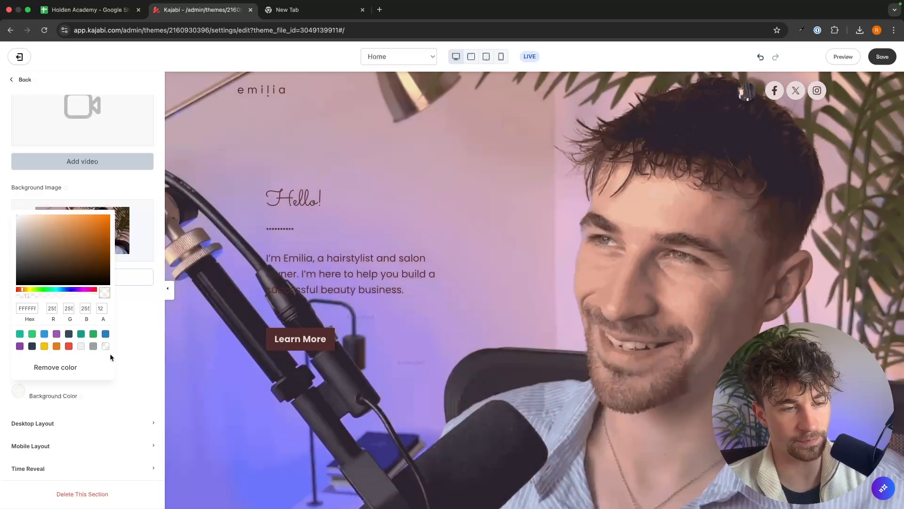
left_click_drag(27, 295, 50, 296)
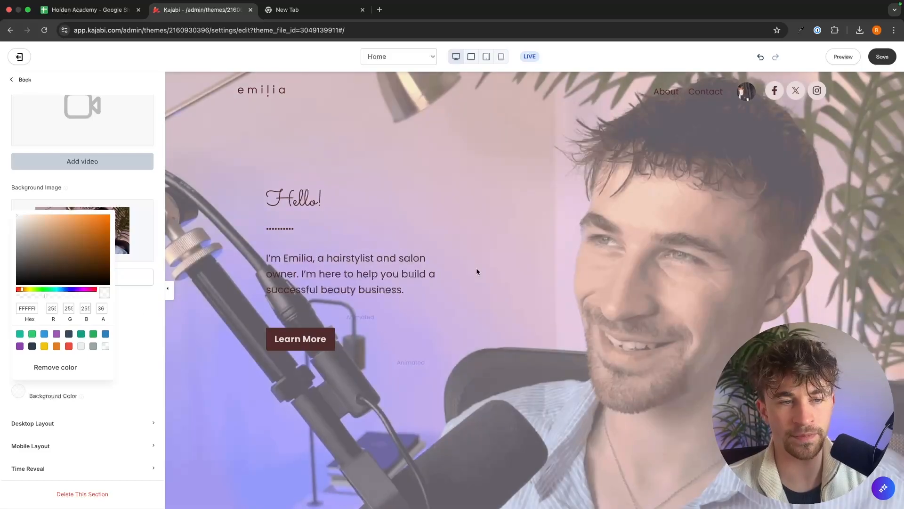
Edit the hero text block, replacing the name in the introduction with the site owner's first name.
left_click(459, 220)
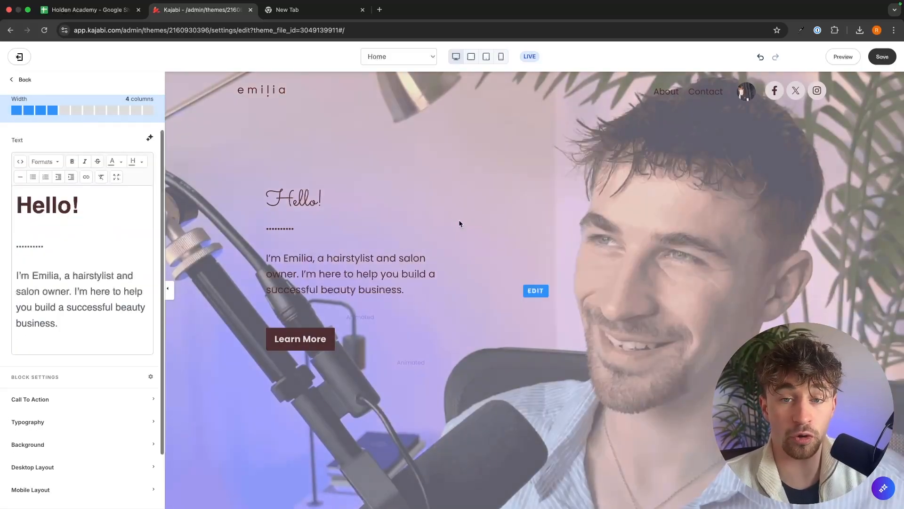
left_click(327, 202)
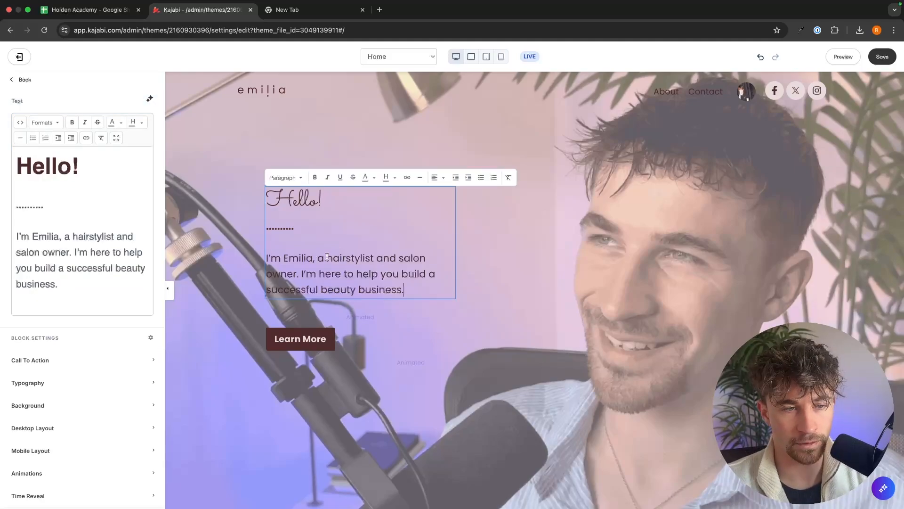
type("Riley")
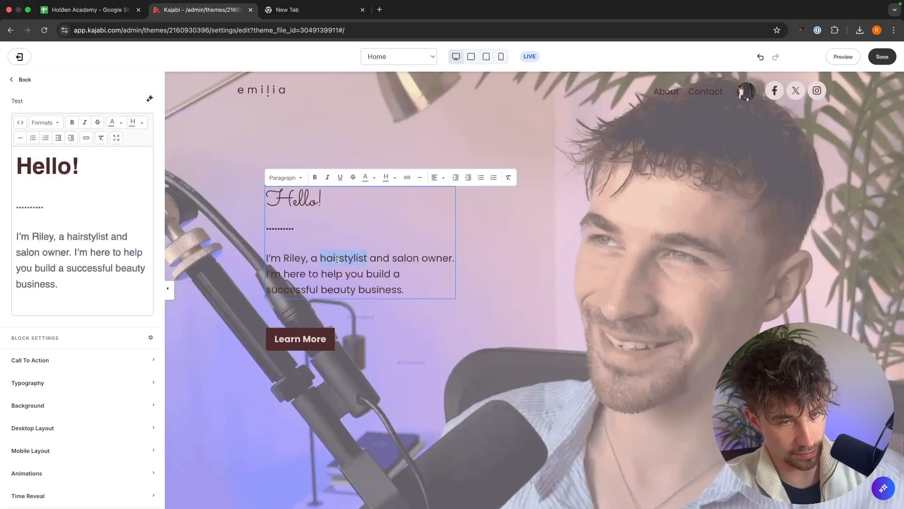
type("n affili")
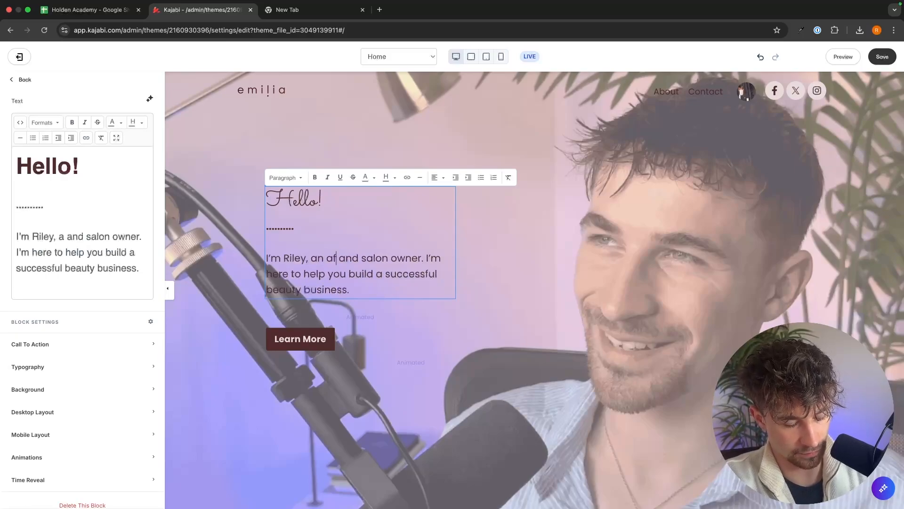
type("ate marekt")
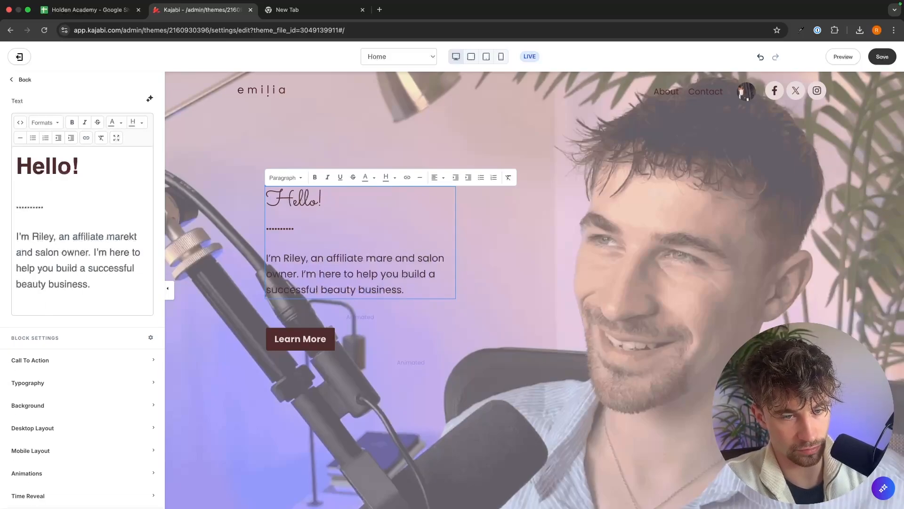
Rewrite the hero description as an affiliate marketer and digital product seller, and remove the word beauty.
key("BackSpace")
key("BackSpace")
key("BackSpace")
type("keter an")
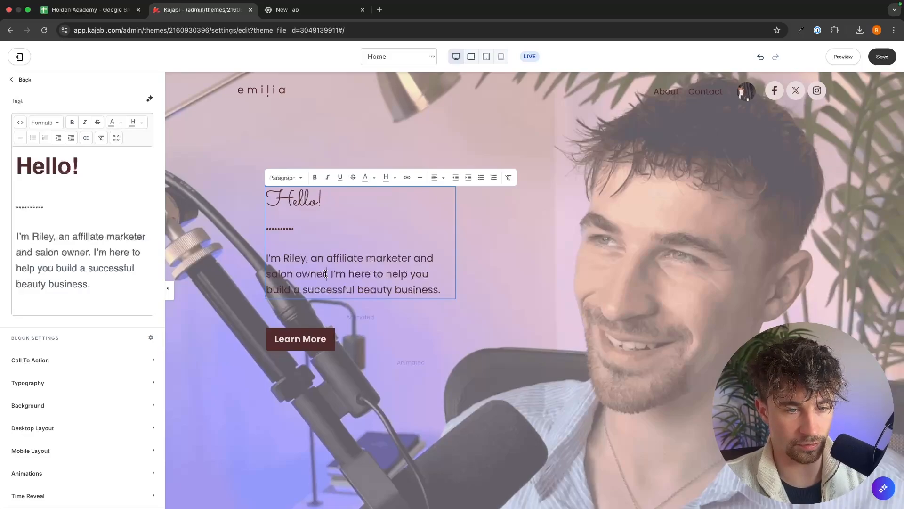
type("d digital prody")
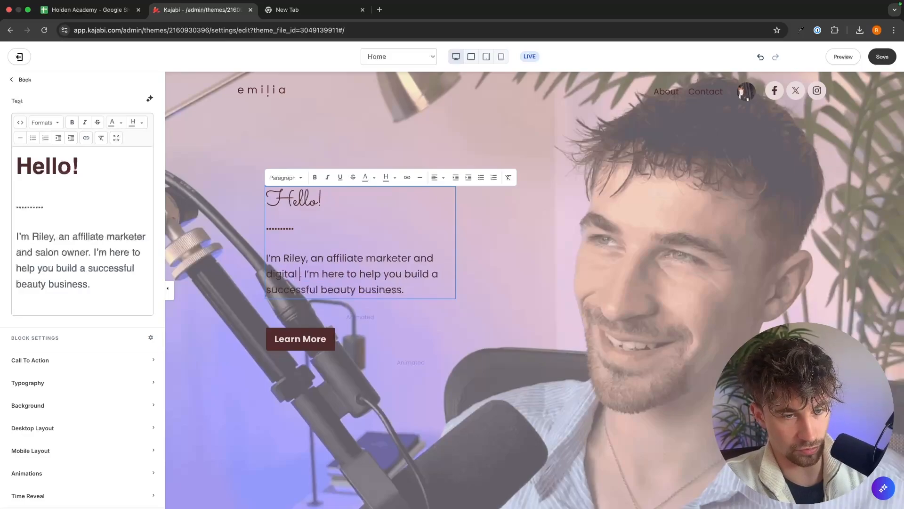
key("BackSpace")
type("uct seller")
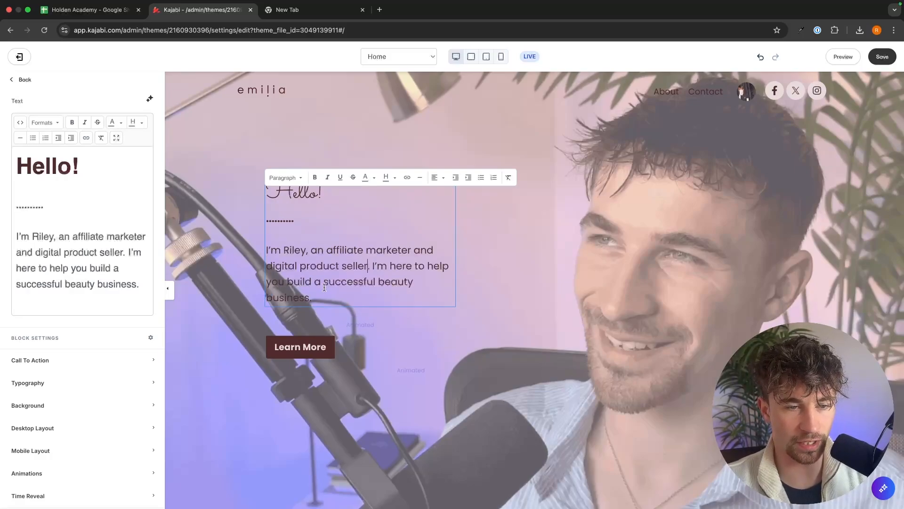
double_click(384, 281)
key("BackSpace")
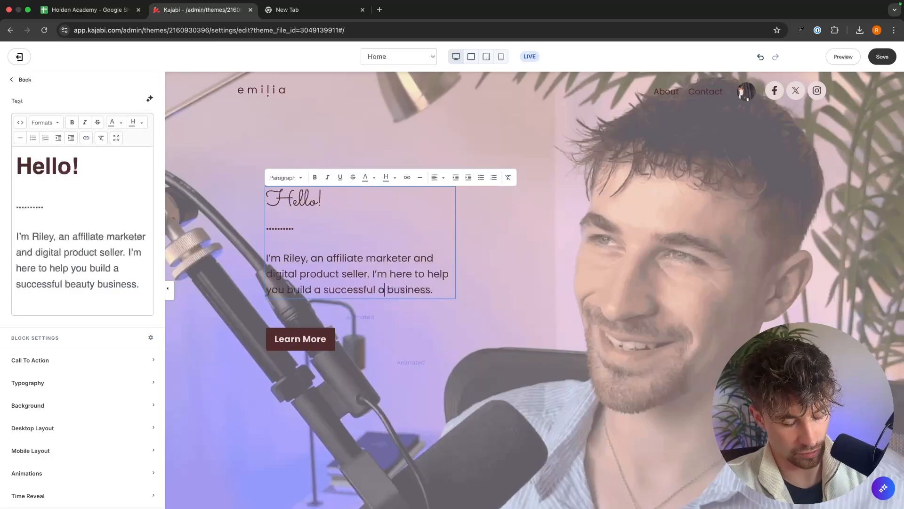
Insert "online digital product" before "business" in the hero description.
type("online digital pr")
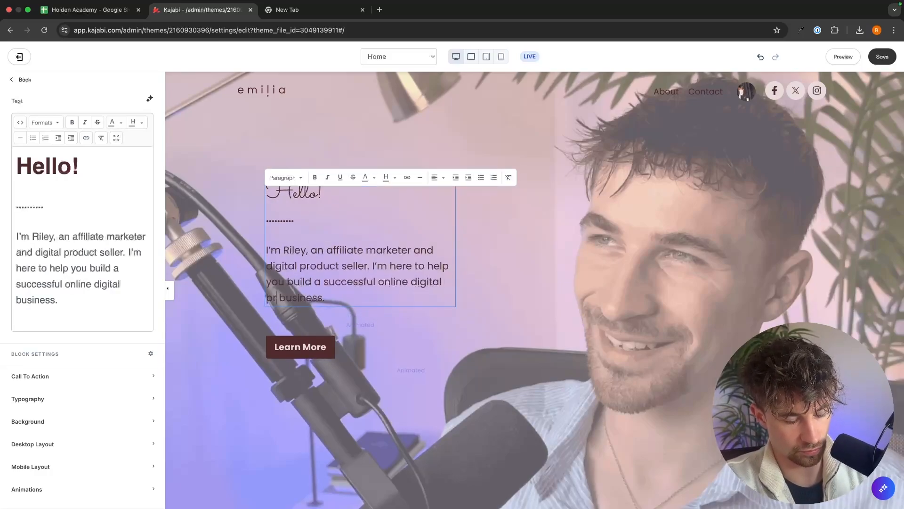
type("oduct business")
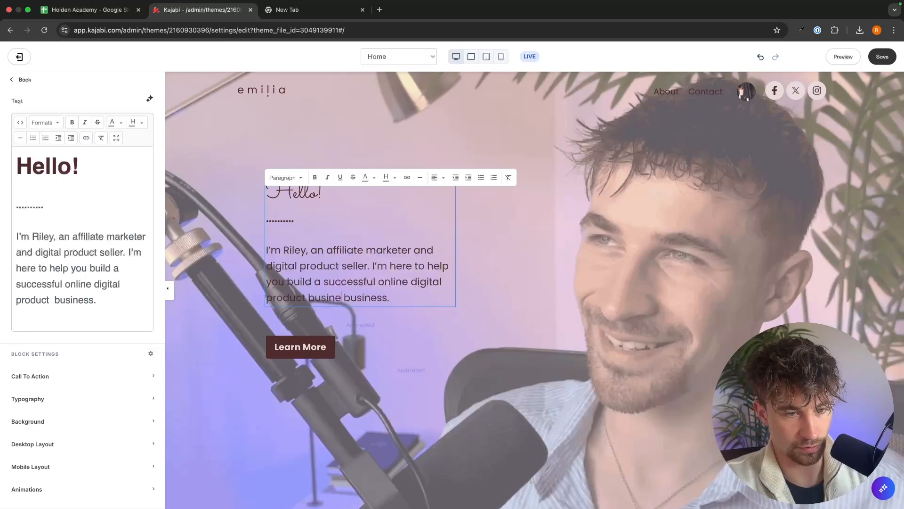
key("ctrl+z")
left_click(495, 283)
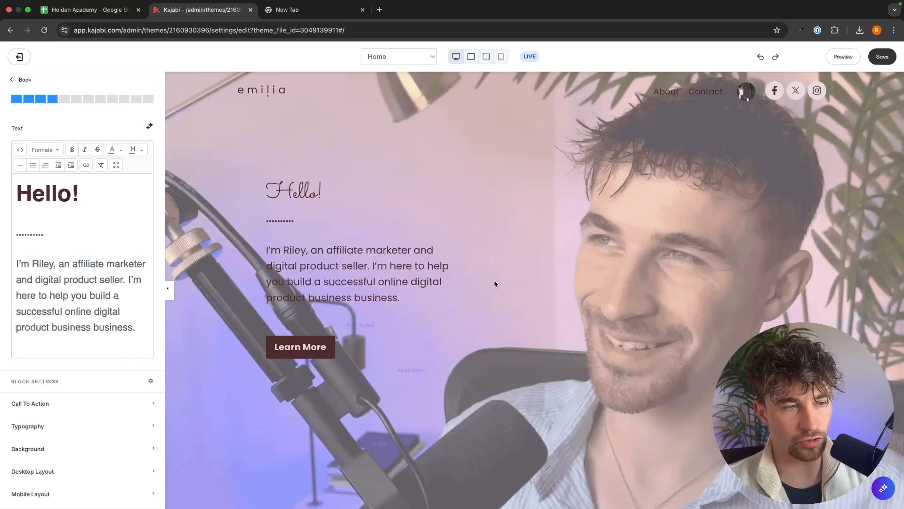
Change the Hero background overlay color to the blue preset 2980B9 with an alpha of 51.
left_click(58, 286)
scroll(75, 308, "down", 2)
scroll(74, 307, "down", 5)
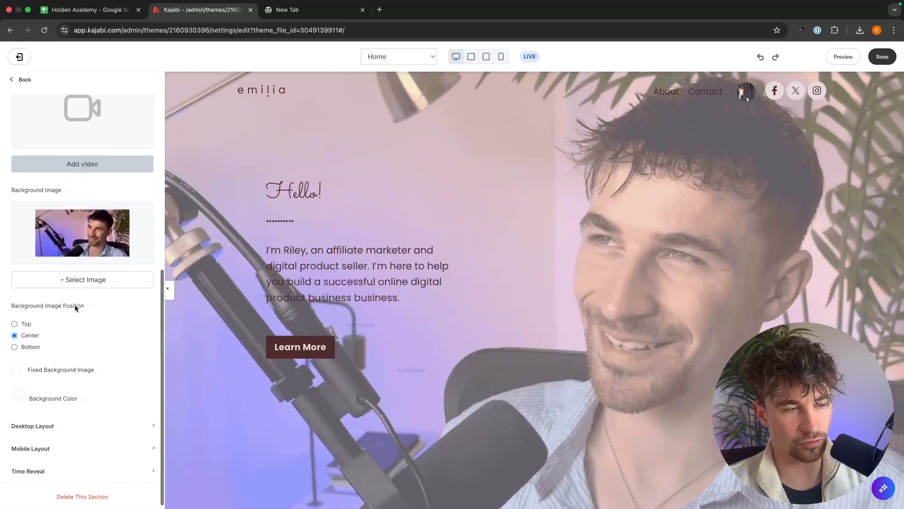
left_click(19, 394)
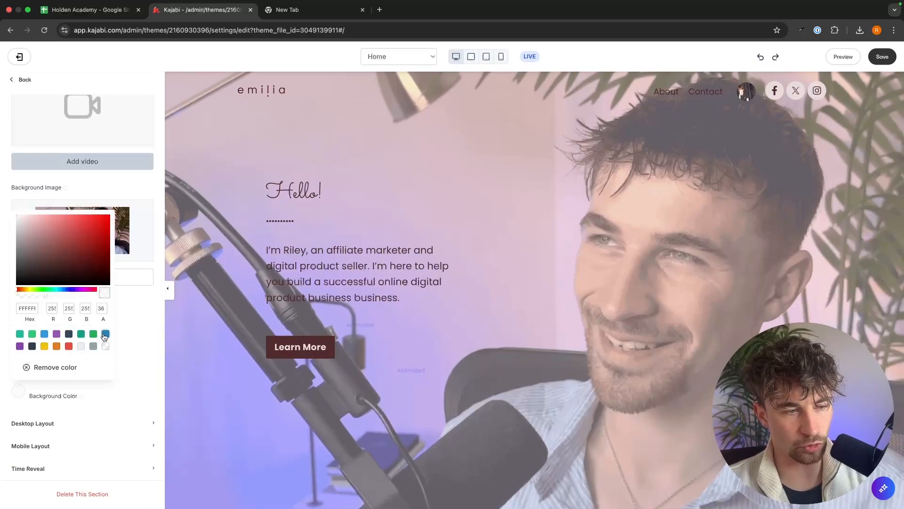
left_click(104, 336)
left_click_drag(45, 295, 56, 293)
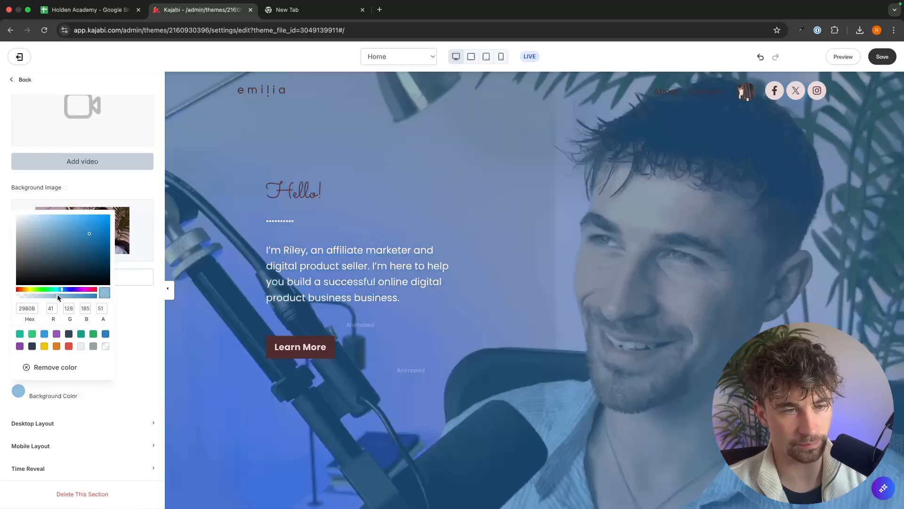
left_click_drag(52, 296, 55, 295)
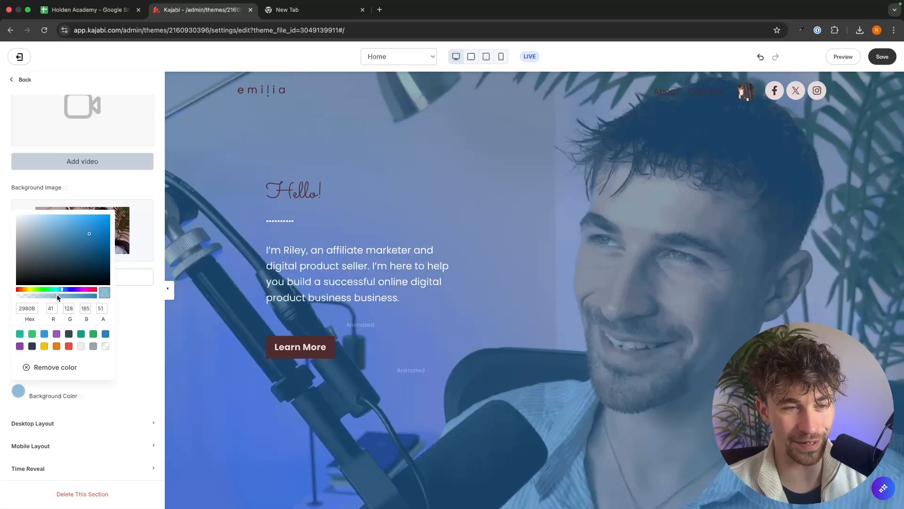
Try to change the text color of the hero "Hello!" heading.
left_click(309, 194)
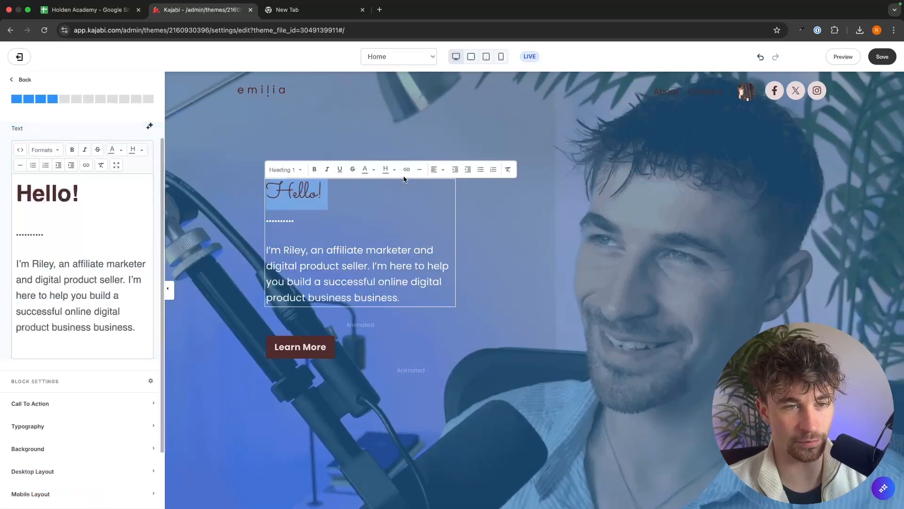
left_click(373, 170)
left_click(390, 201)
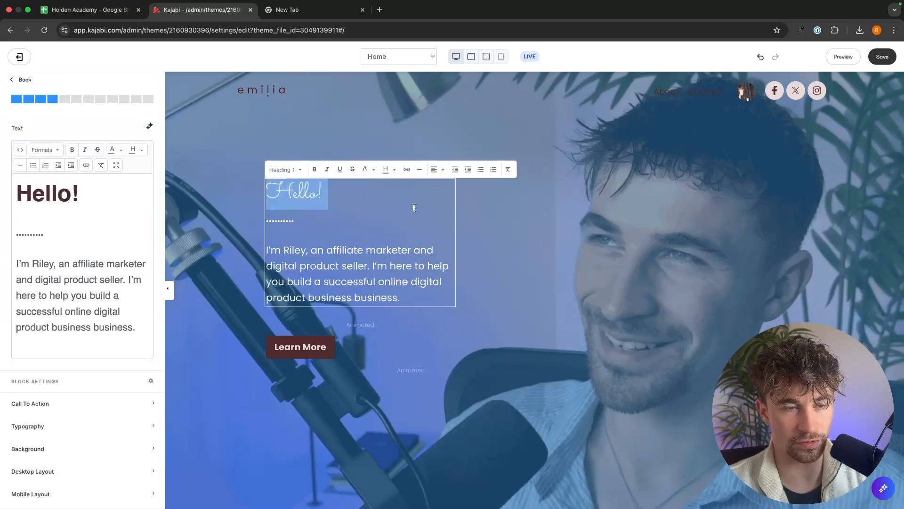
left_click(553, 243)
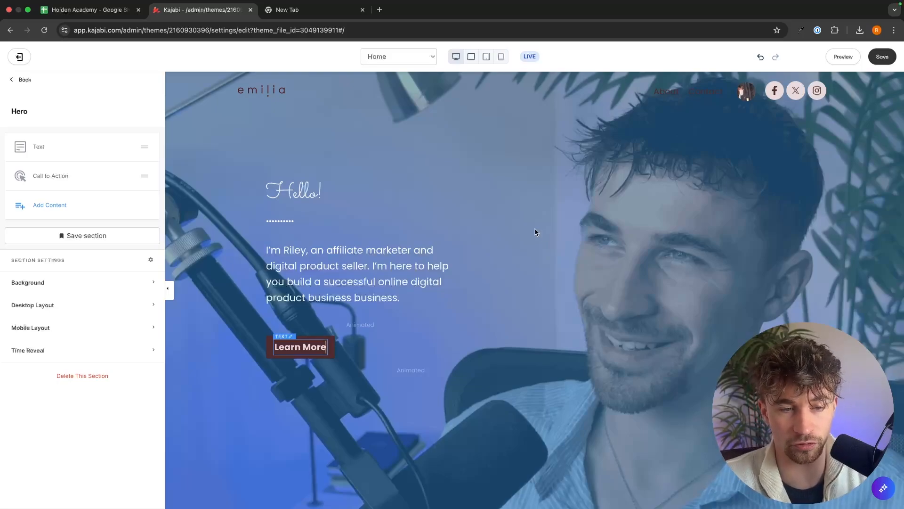
Rename the hero call-to-action button to "Check out my blog".
left_click(296, 346)
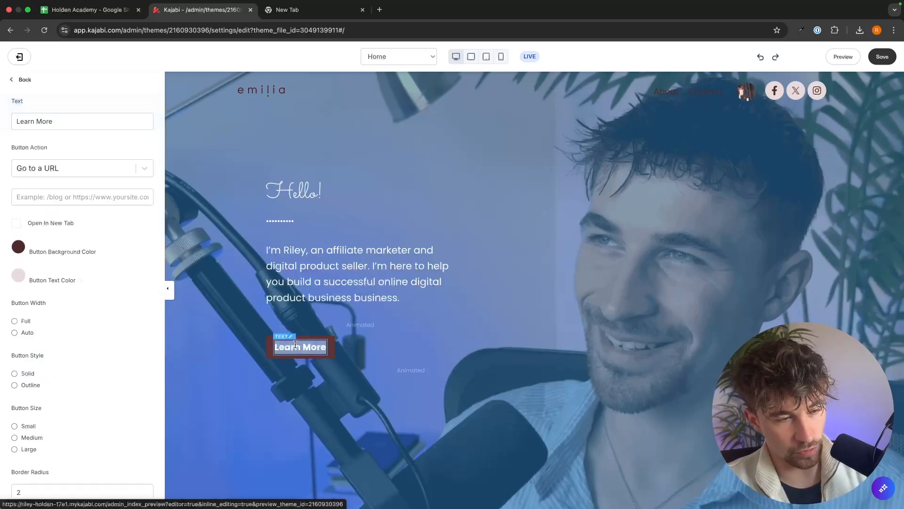
type("Che")
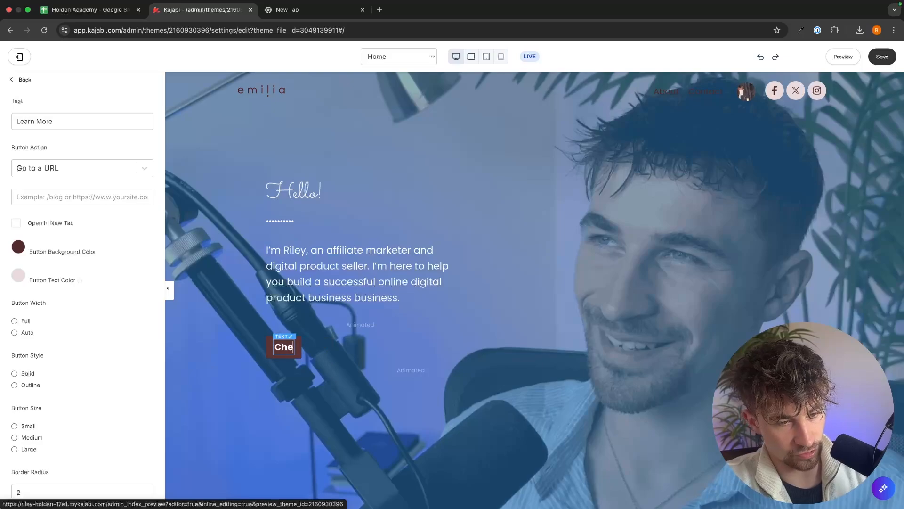
type("ck out my blog")
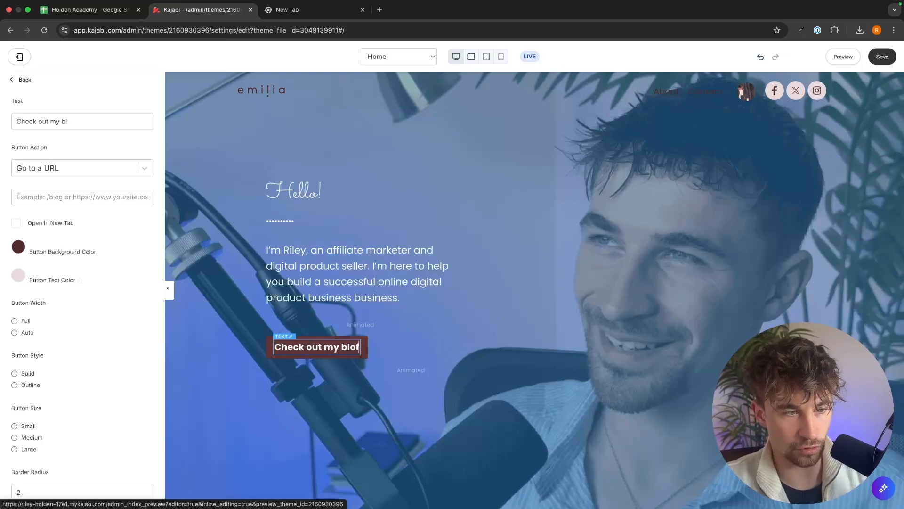
Set the button background color to the light grey preset E3F1F4.
left_click(21, 248)
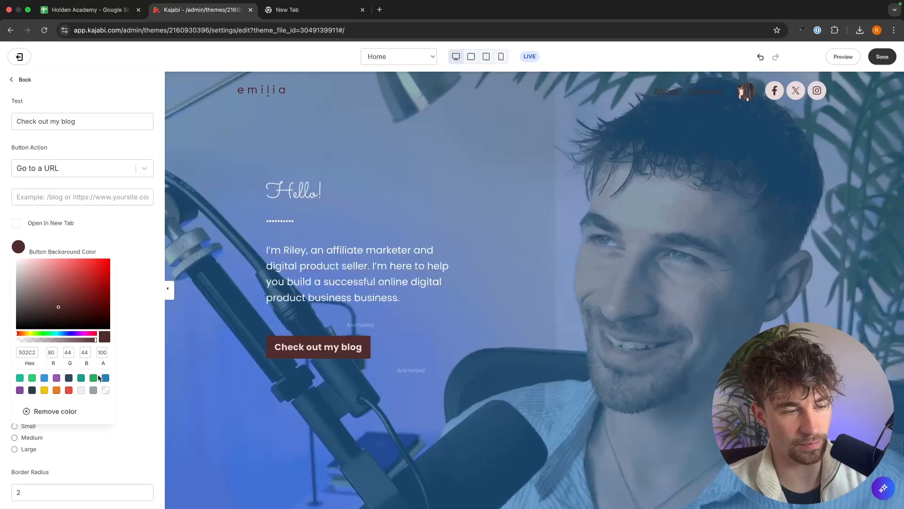
left_click(104, 378)
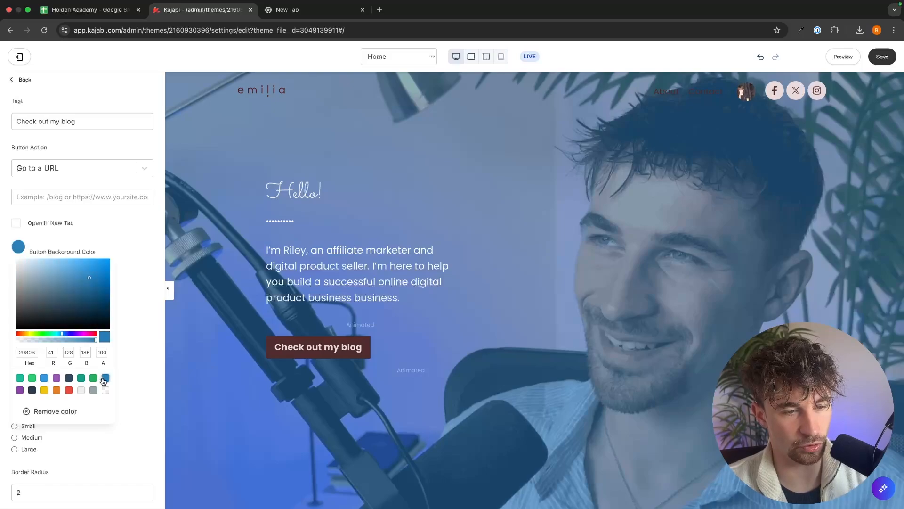
left_click(81, 391)
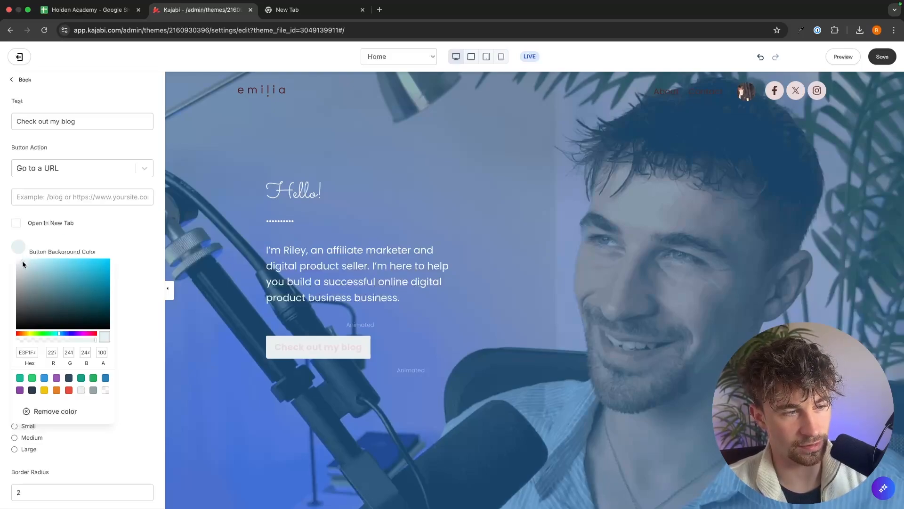
left_click(118, 255)
Set the button text color to black, 000000.
left_click(25, 277)
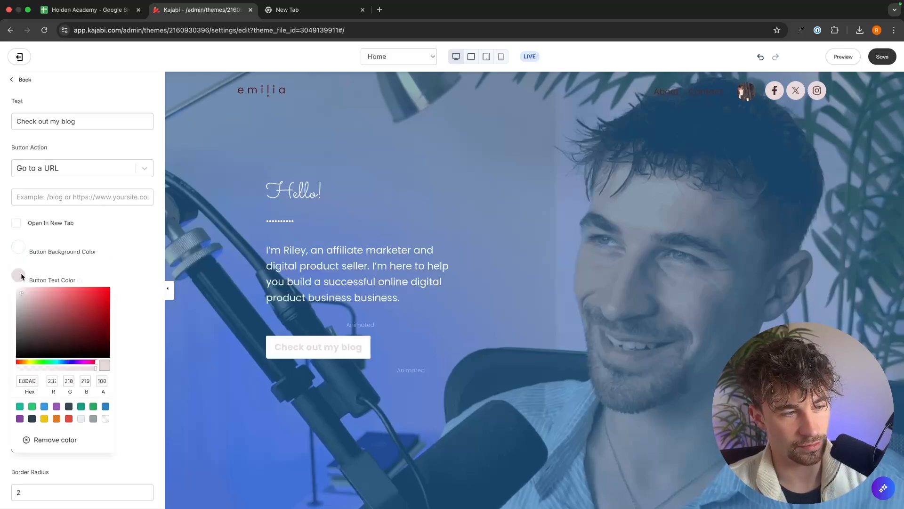
left_click_drag(26, 296, 12, 372)
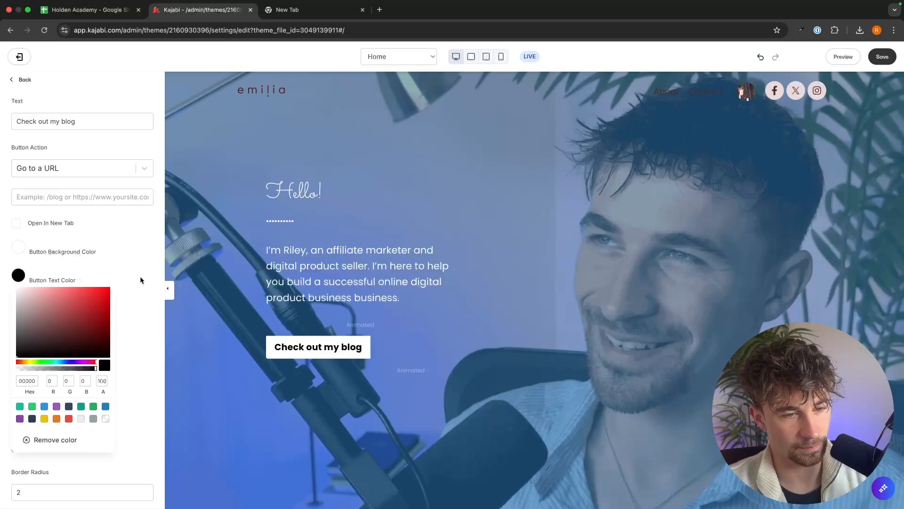
left_click(650, 228)
Replace "Featured" with "My social channels" in the Featured section heading below the hero.
scroll(655, 229, "down", 7)
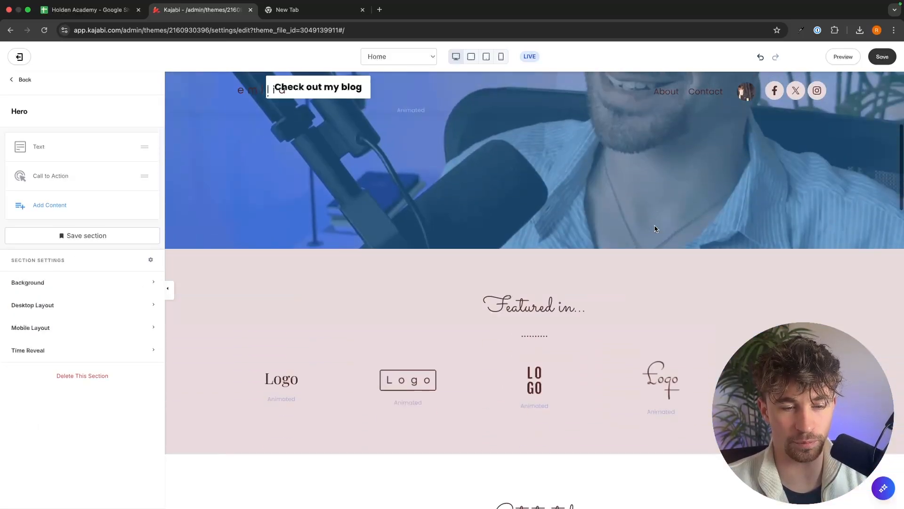
left_click(598, 201)
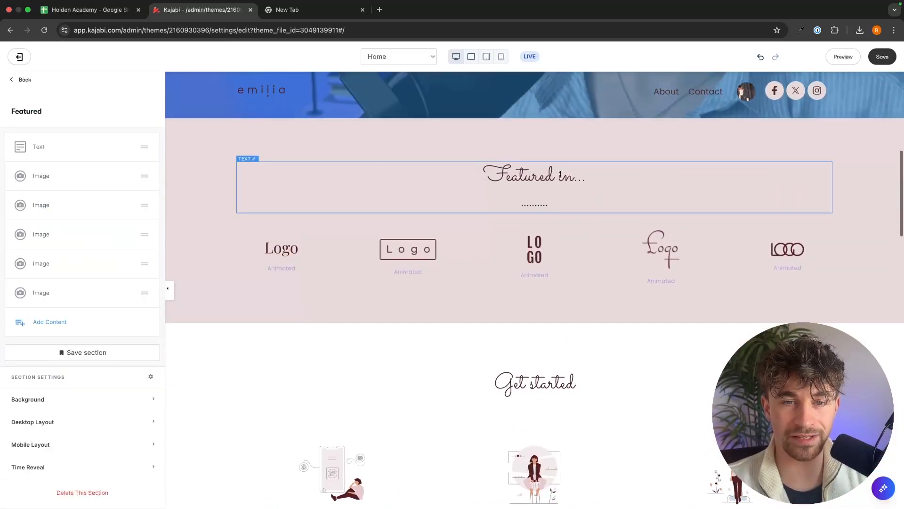
triple_click(561, 174)
left_click(628, 180)
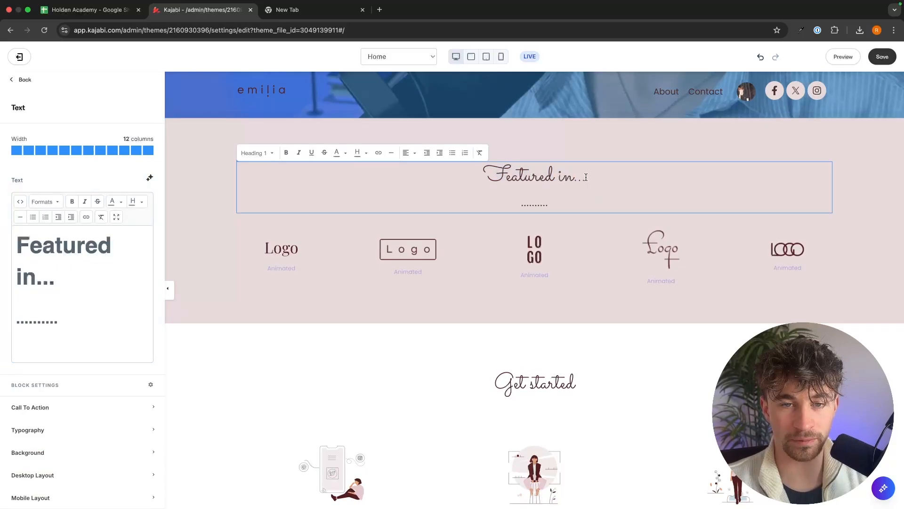
left_click_drag(555, 177, 483, 176)
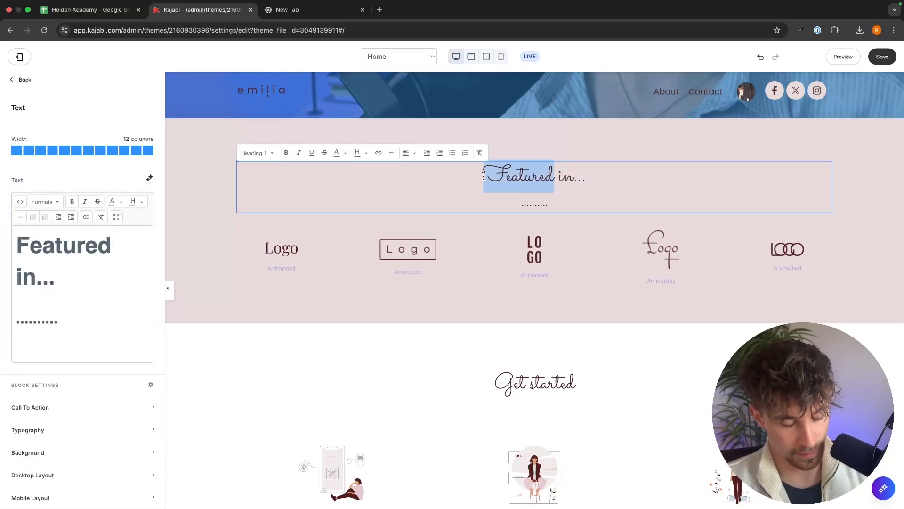
type("MY")
key("BackSpace")
type("y s")
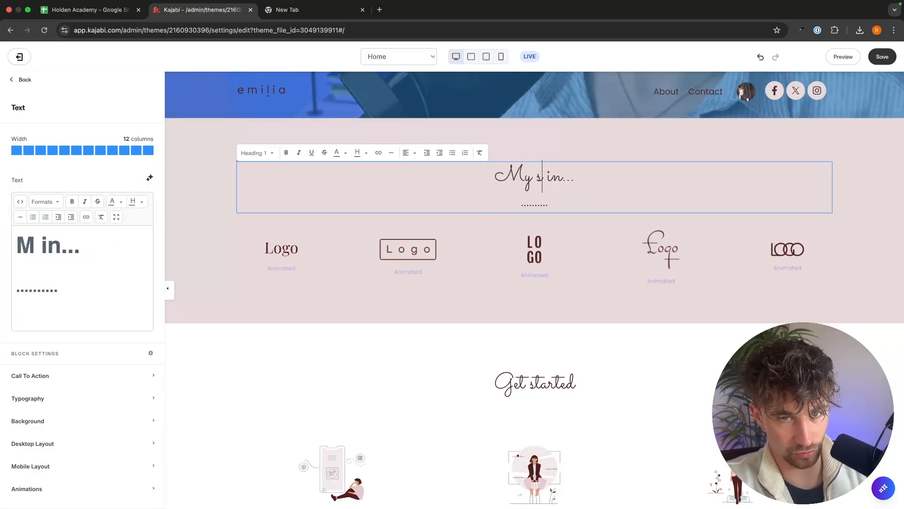
type("ocial cha")
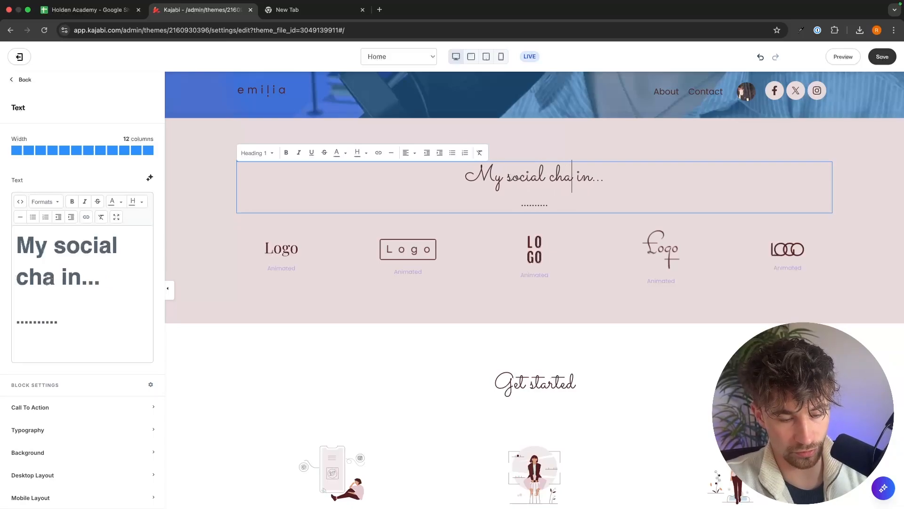
type("nnels")
Delete the trailing "in..." from the social channels heading.
left_click_drag(622, 179, 600, 180)
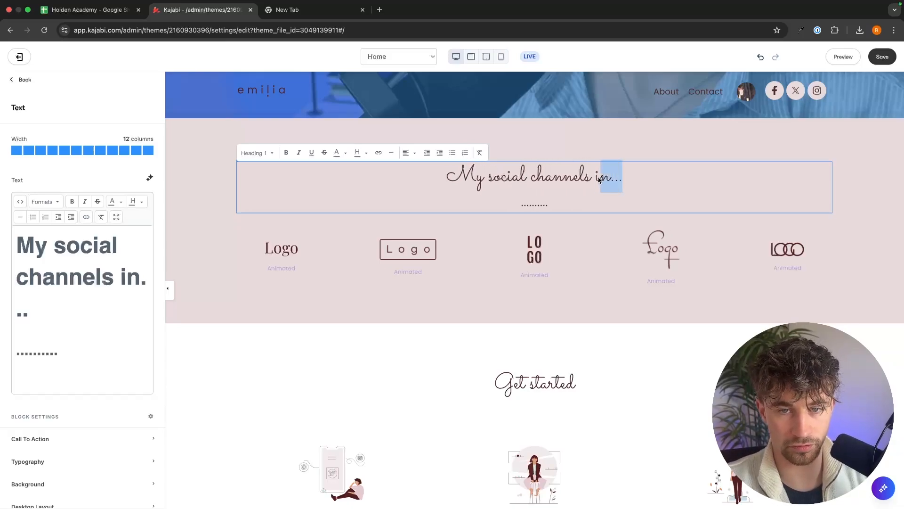
key("BackSpace")
key("BackSpace")
key("BackSpace")
Inspect the logo images and the Get started section further down the home page.
left_click(282, 251)
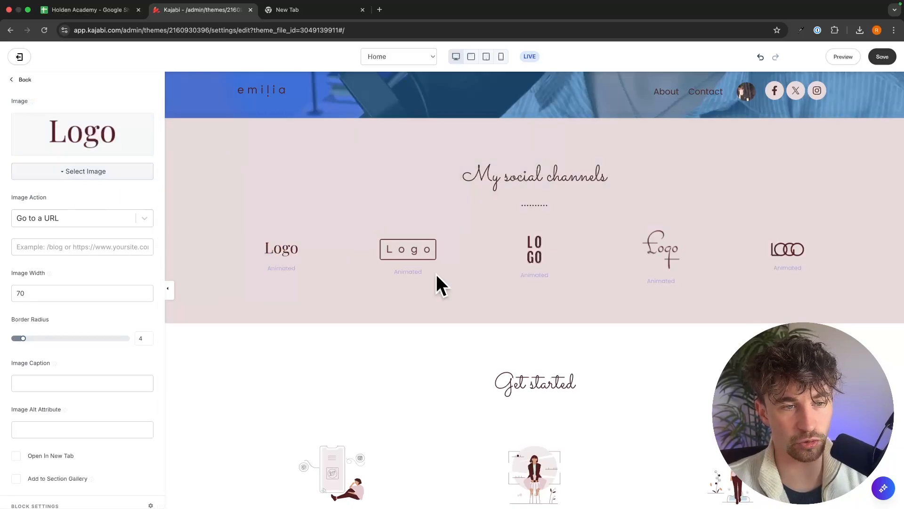
left_click(410, 250)
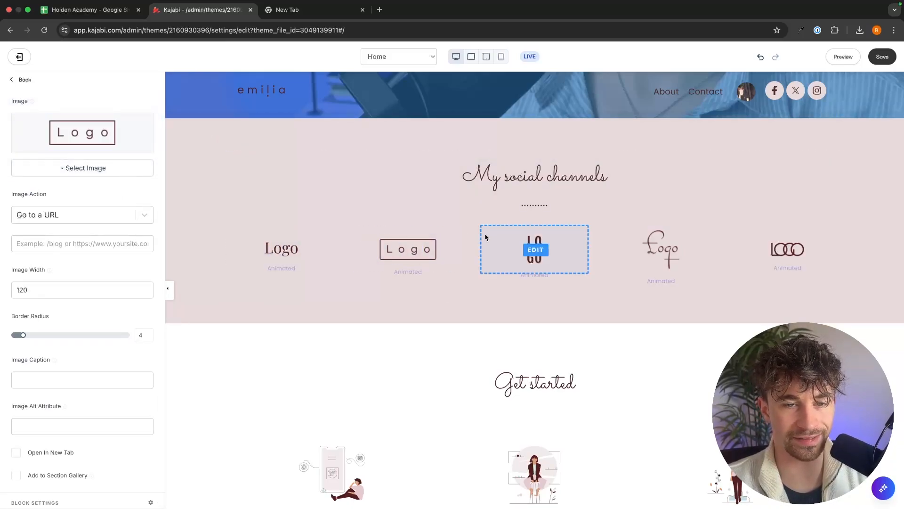
left_click(490, 278)
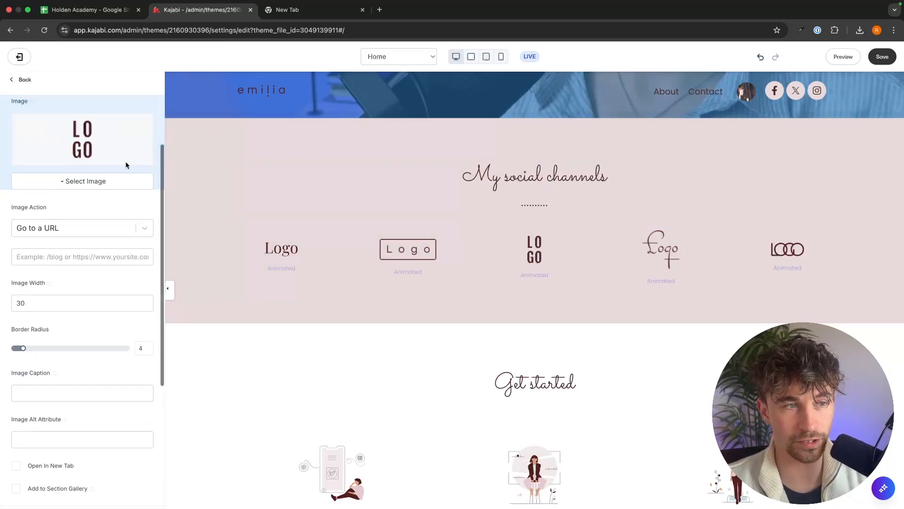
left_click(696, 309)
scroll(696, 306, "down", 7)
left_click(724, 180)
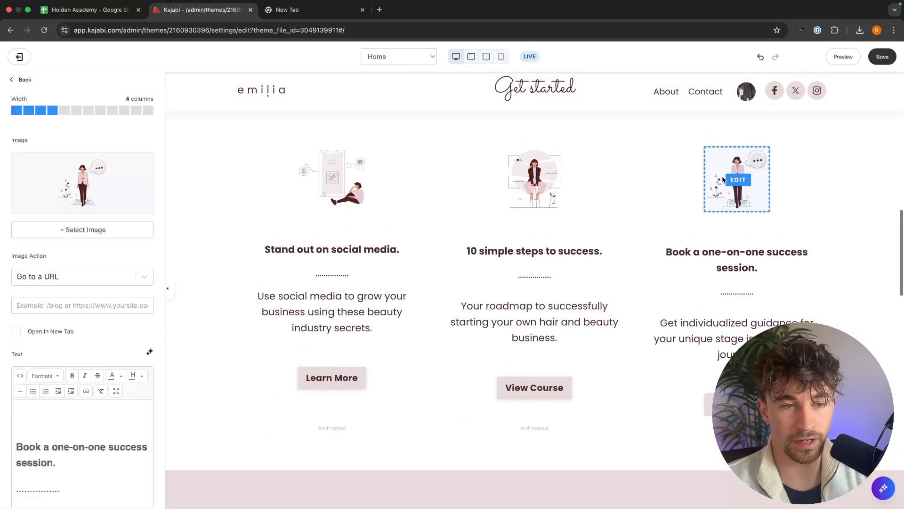
scroll(725, 188, "down", 15)
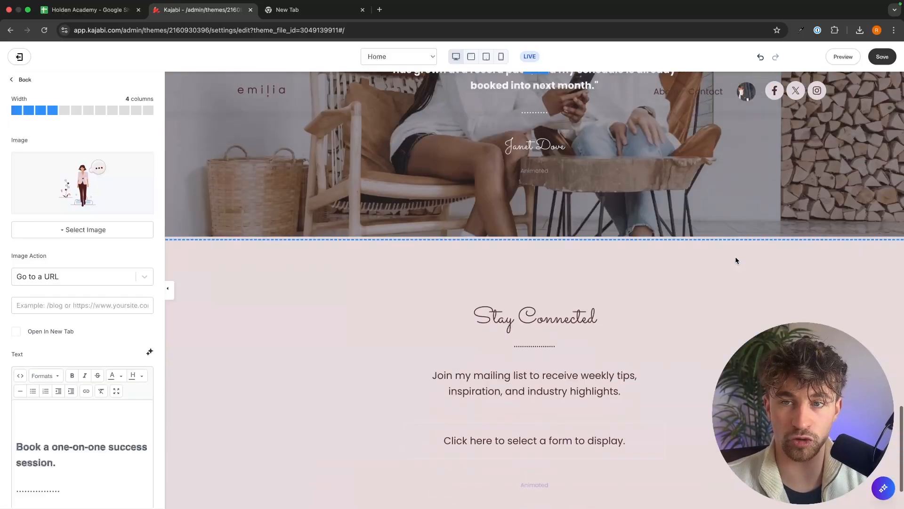
scroll(736, 258, "up", 20)
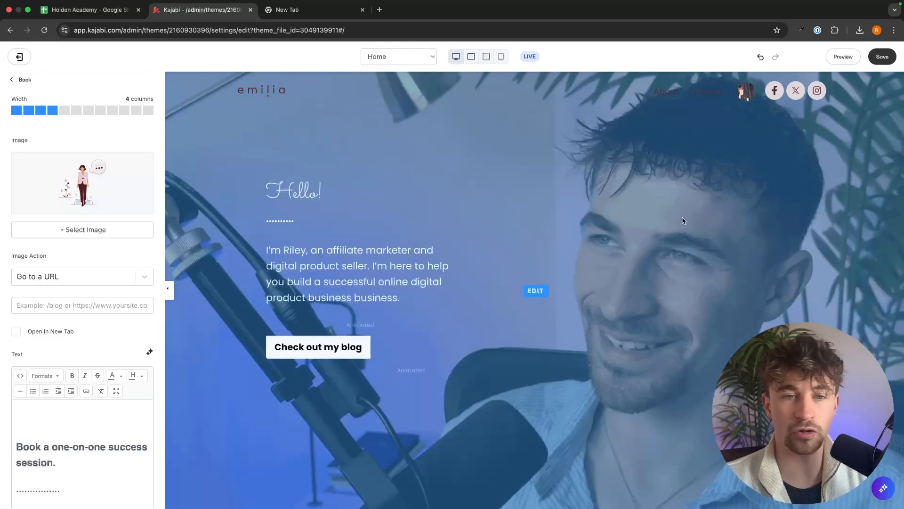
scroll(633, 264, "down", 10)
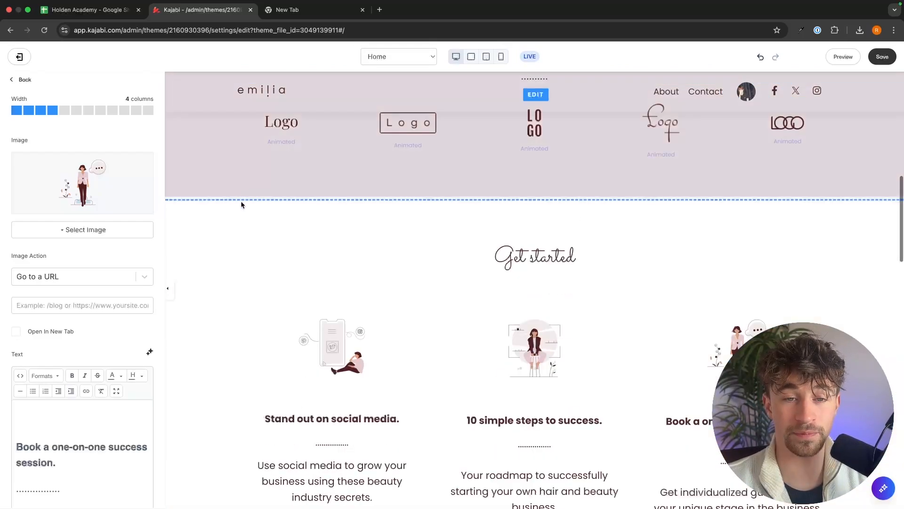
left_click(532, 230)
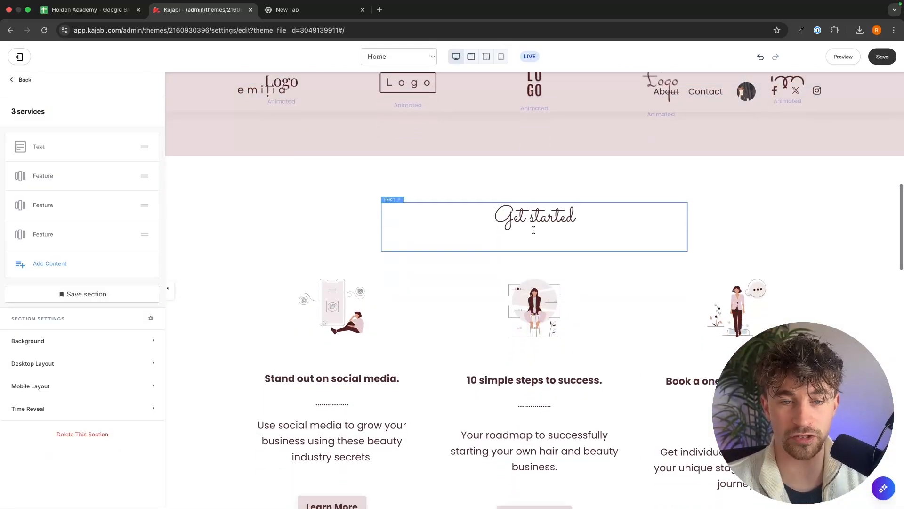
Save the website design changes.
left_click(880, 57)
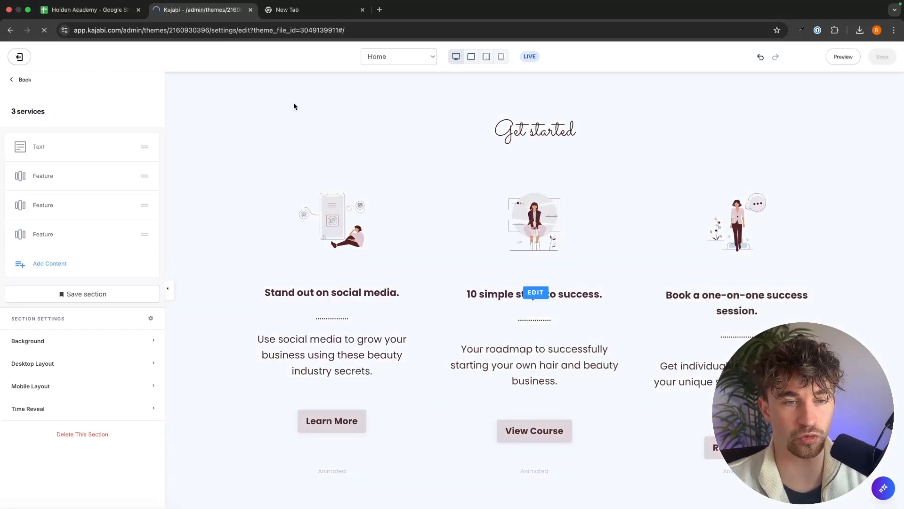
scroll(497, 230, "down", 2)
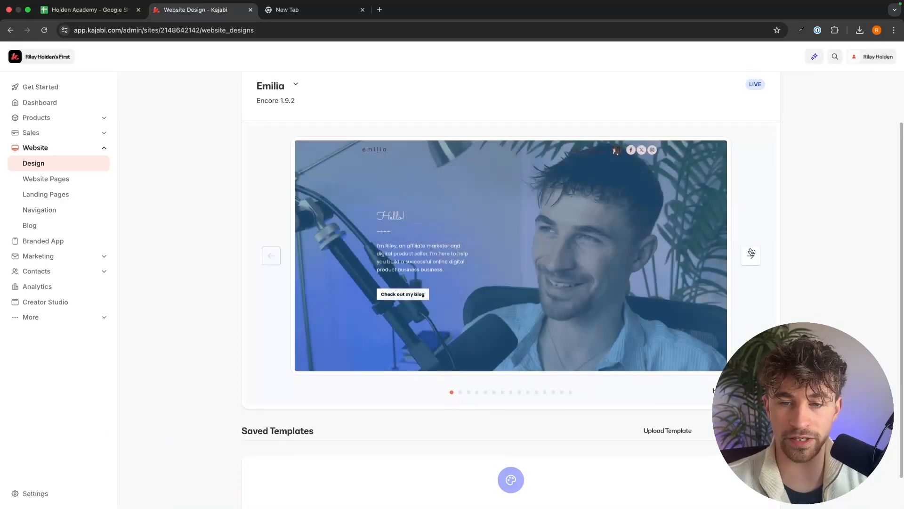
Page through the Emilia template's page previews in the website design area.
left_click(751, 254)
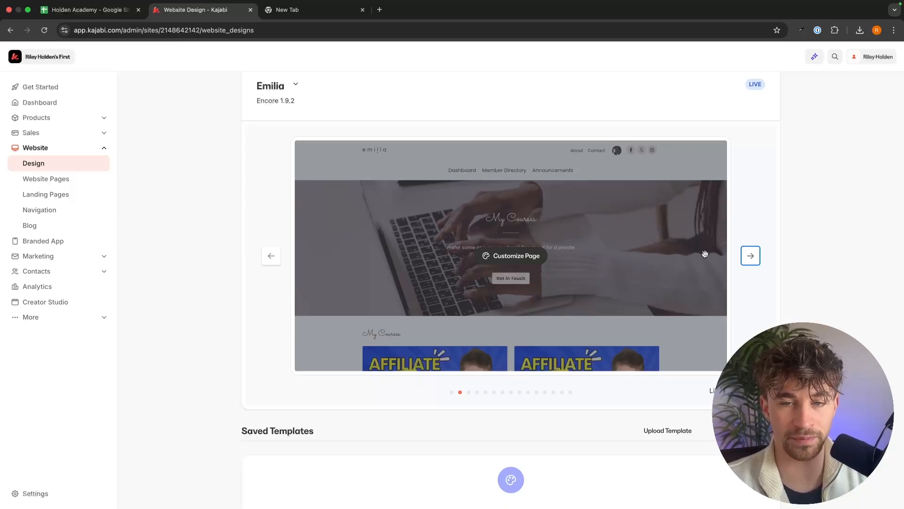
left_click(750, 254)
left_click(751, 255)
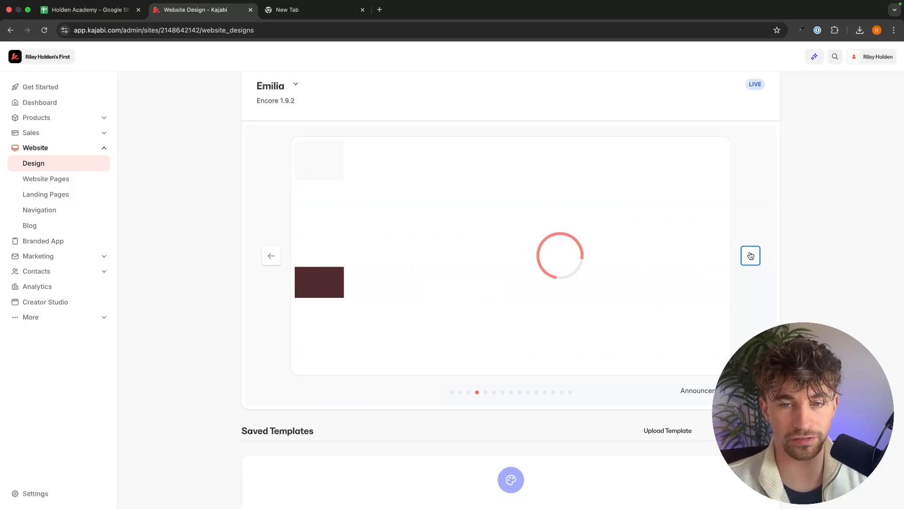
scroll(750, 258, "up", 1)
left_click(753, 283)
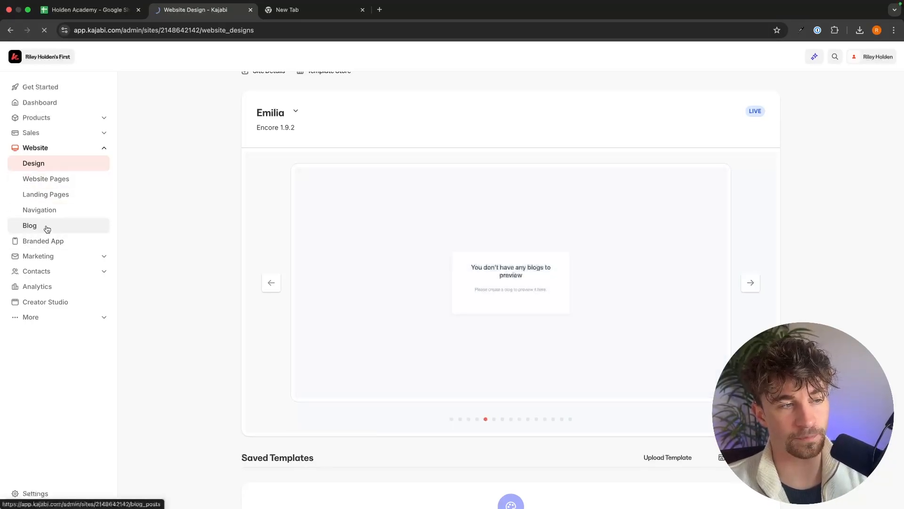
Open the Blog section and start setting up a new blog.
left_click(31, 231)
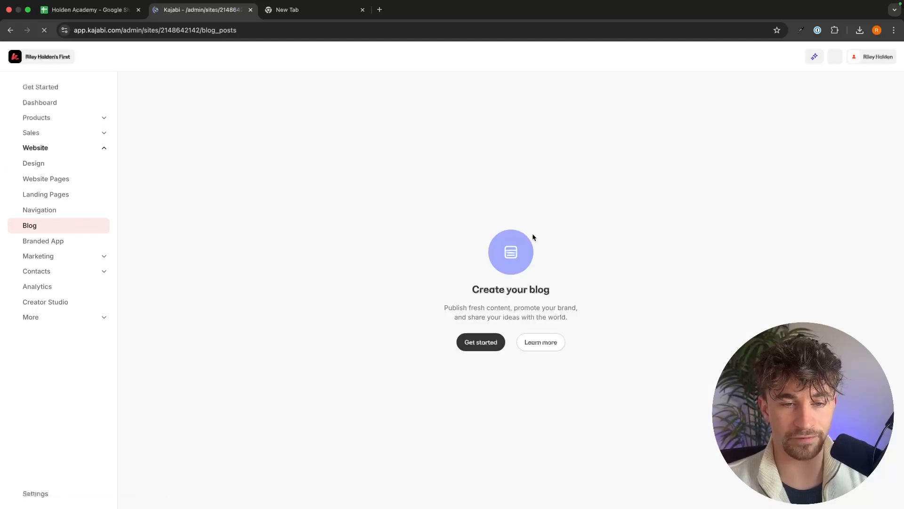
left_click_drag(459, 294, 593, 289)
left_click(465, 309)
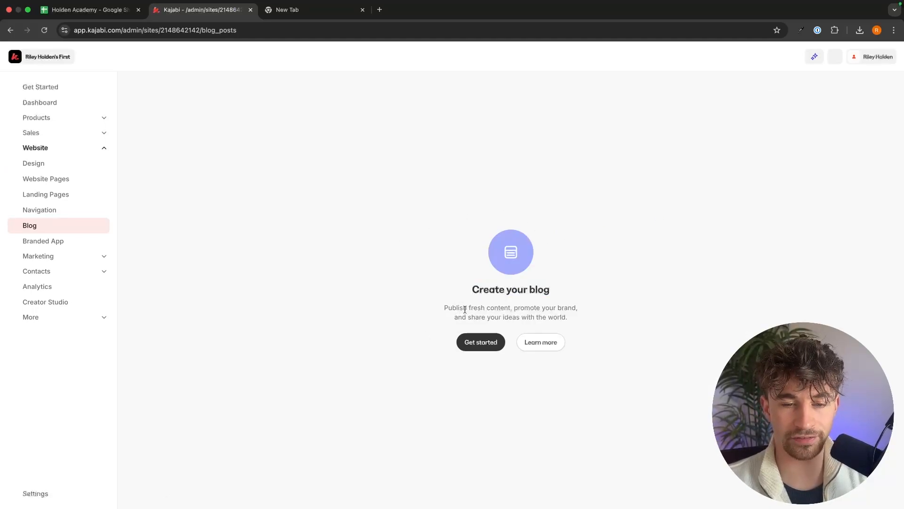
left_click(491, 342)
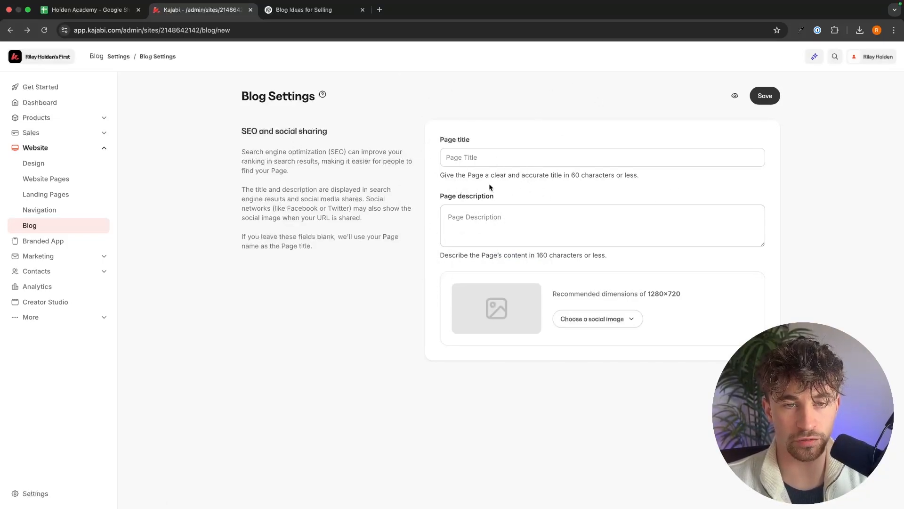
Set the blog page title to "Holden Academy Blog" and paste the description "I teach you how to build a super profitable online business selling digital products".
left_click(479, 163)
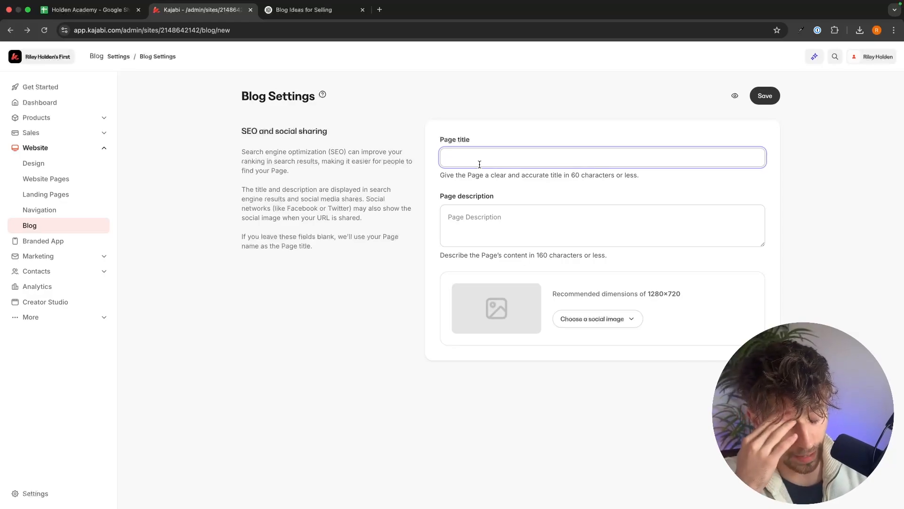
type("Hold")
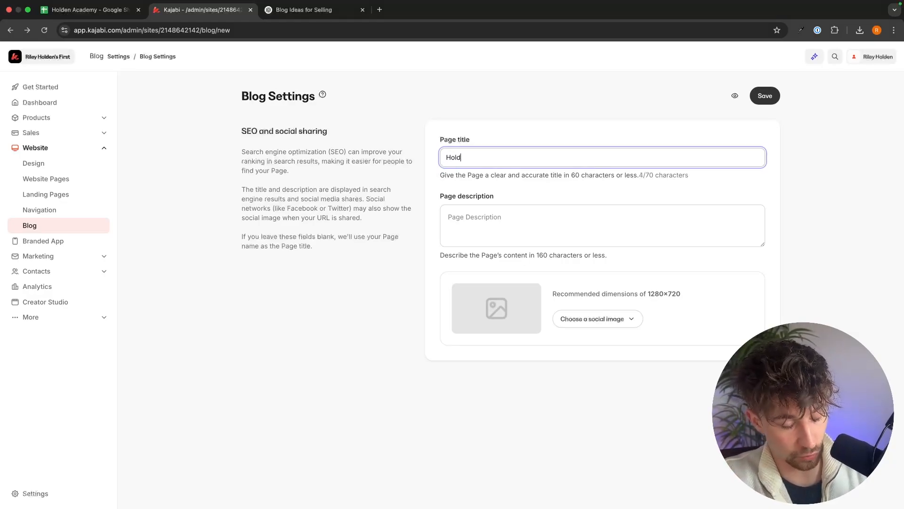
type("en Academy Blog")
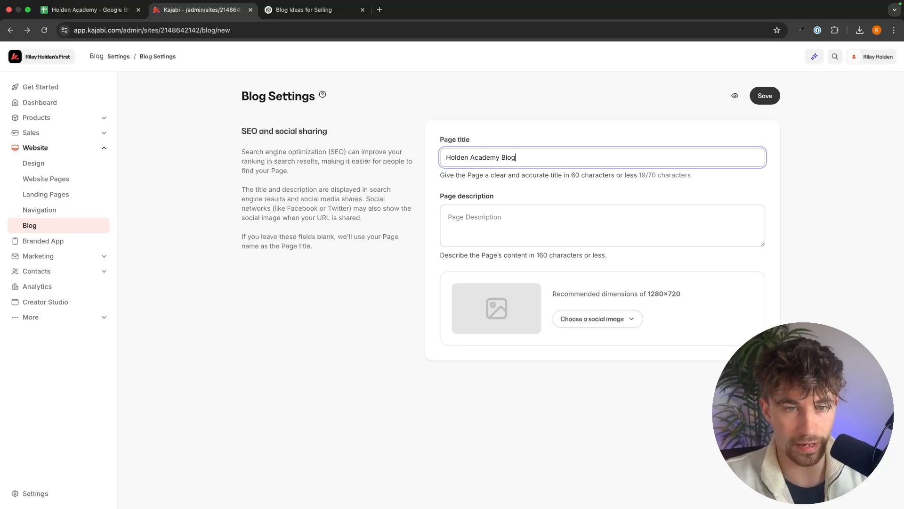
left_click(496, 222)
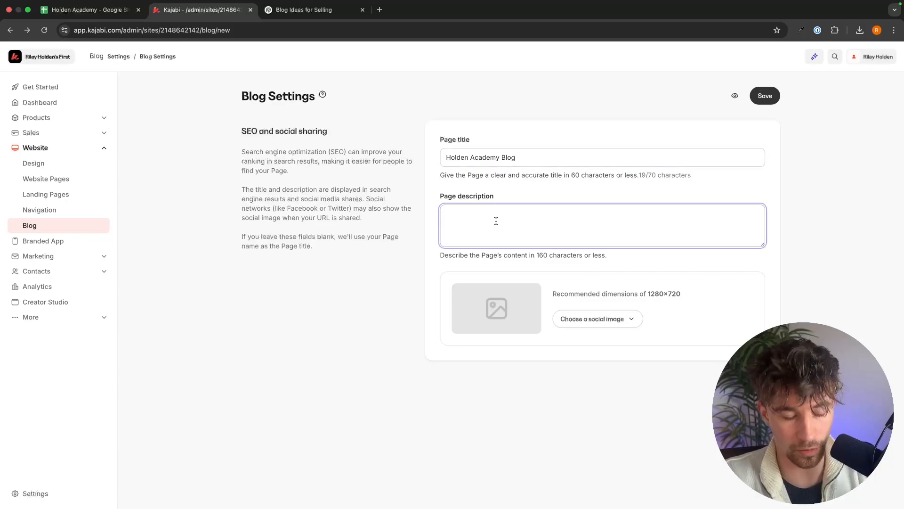
type("I teach you how to build a super profitable online business selling digital products")
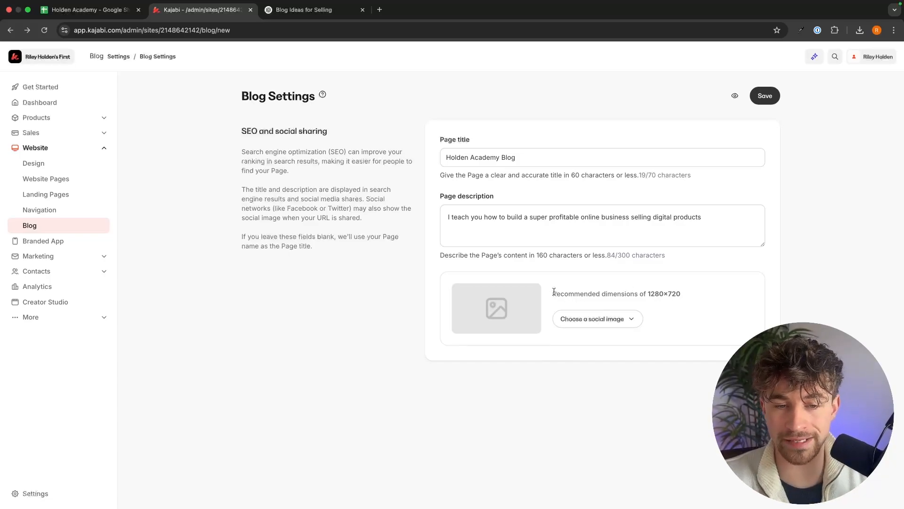
Switch to Canva and create a new custom-size design of 1280 × 720 px for the blog's social image.
left_click_drag(554, 293, 725, 295)
left_click(725, 294)
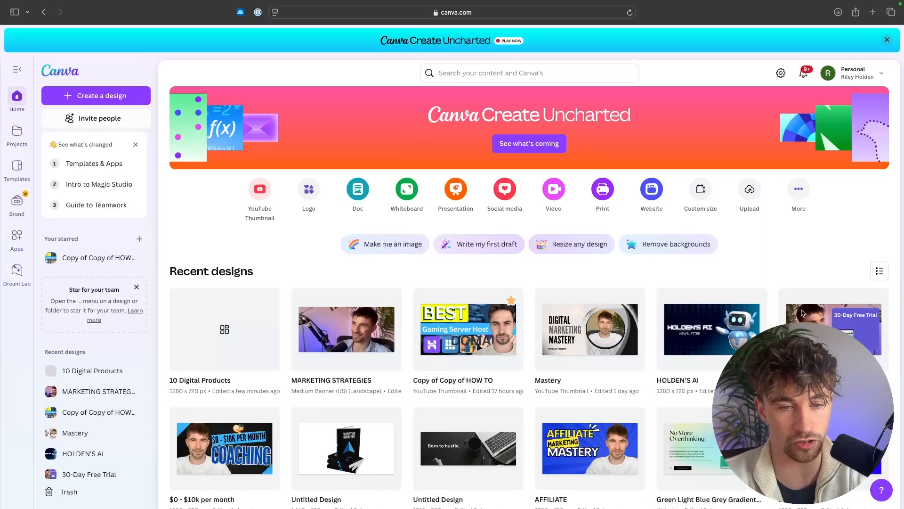
key("ctrl+Right")
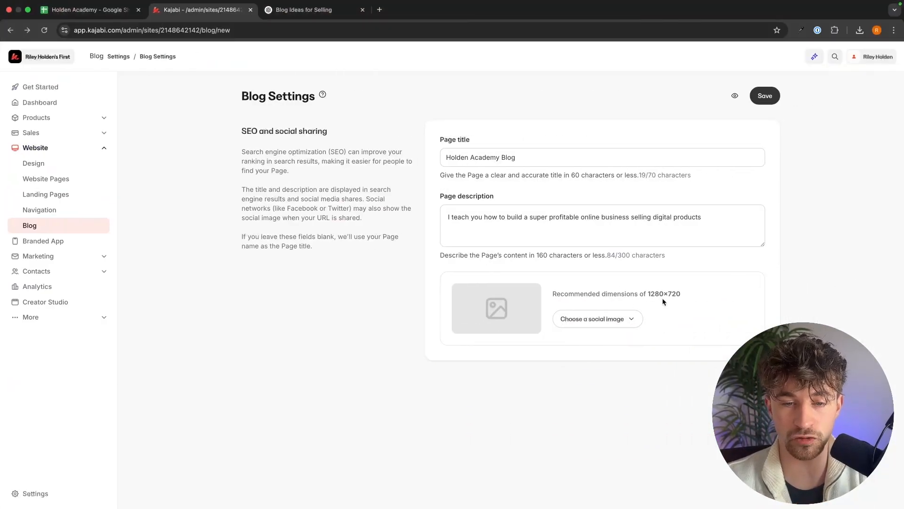
key("ctrl+Left")
left_click(137, 98)
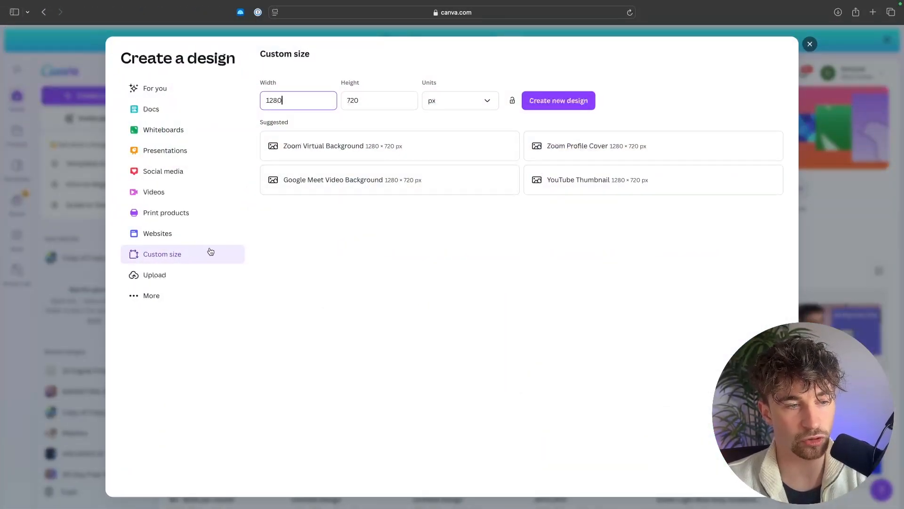
key("ctrl+Right")
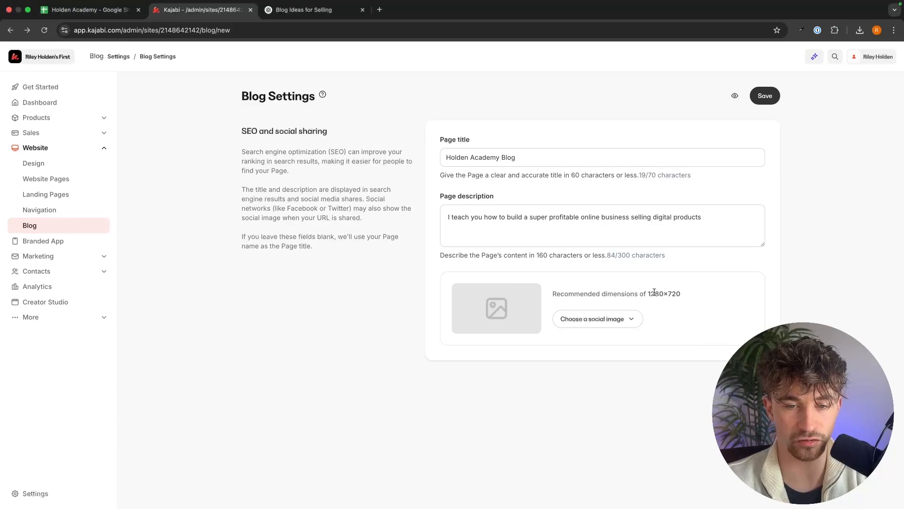
key("ctrl+Left")
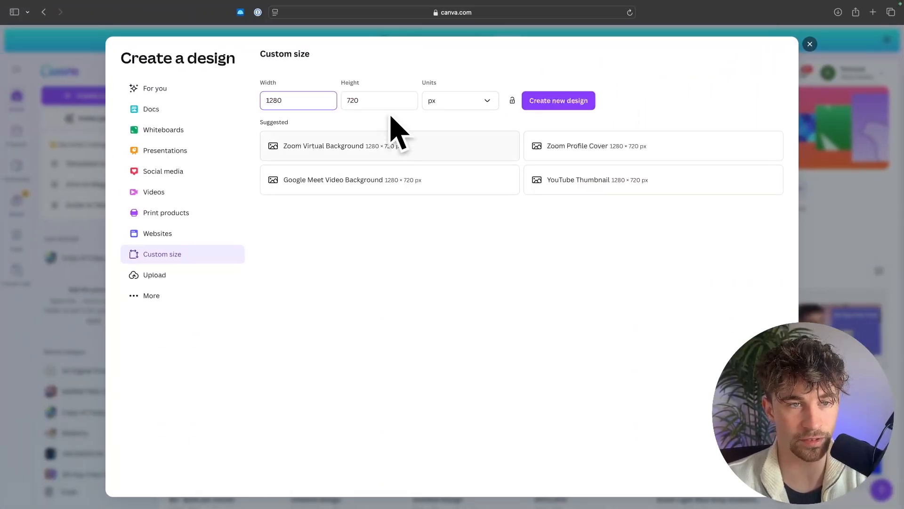
left_click(565, 100)
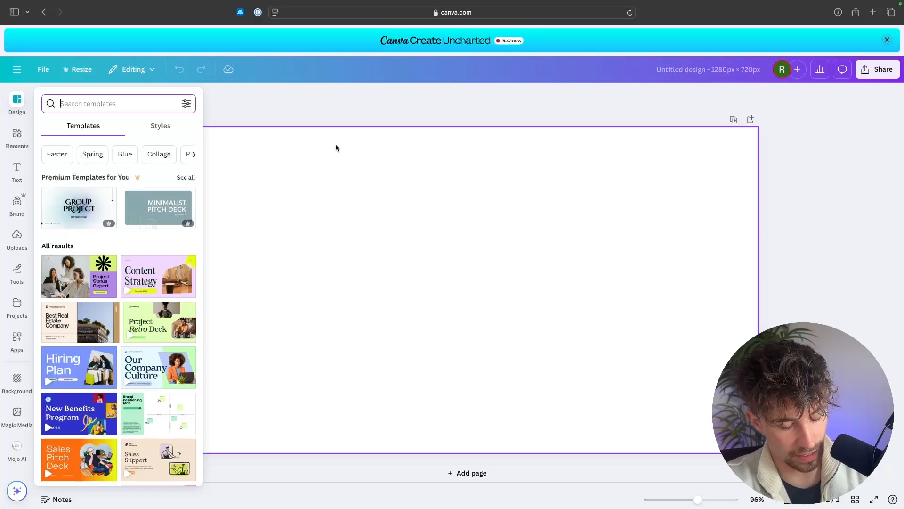
Search templates for "digital products" and apply the Pink & Purple Modern Digital Products YouTube Thumbnail template.
type("marketing")
key("Return")
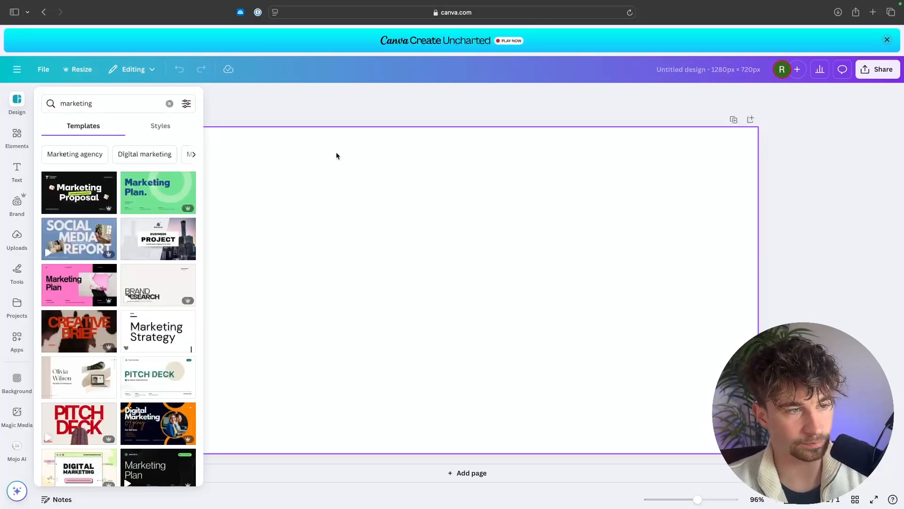
left_click(113, 103)
type("digit")
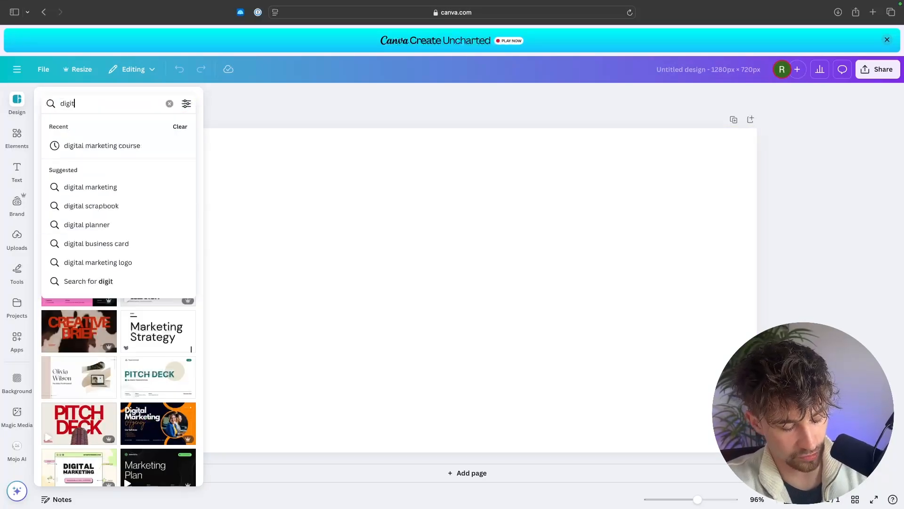
type("al products")
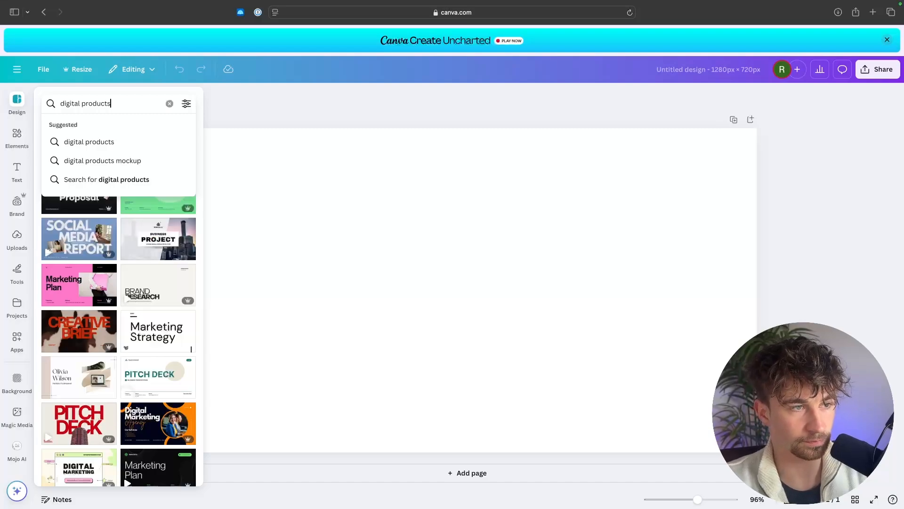
key("Return")
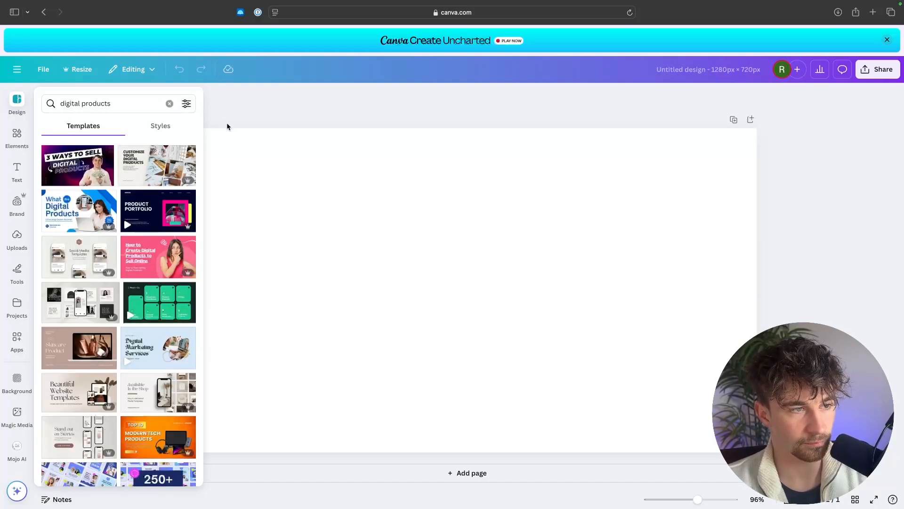
left_click(90, 170)
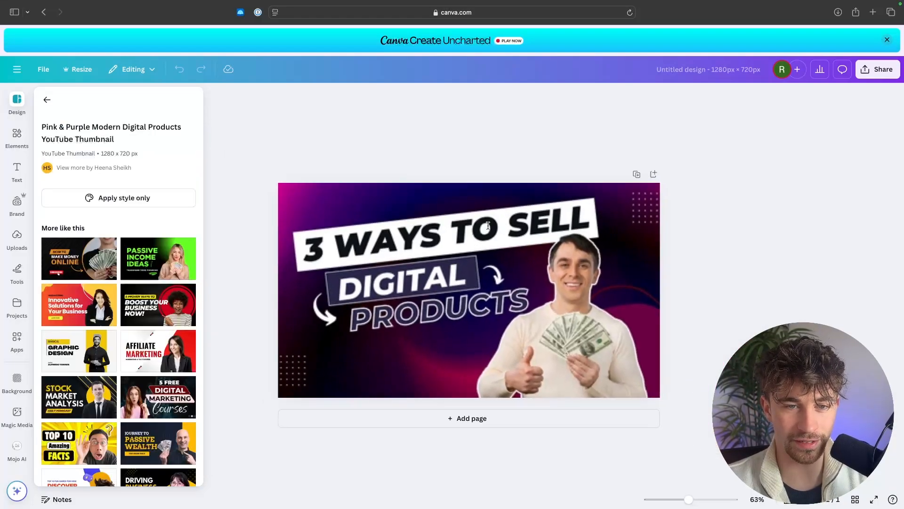
Replace the headline "3 WAYS TO SELL" with "HOLDEN ACADEMY" and resize its text box to fit.
left_click(488, 225)
left_click(490, 229)
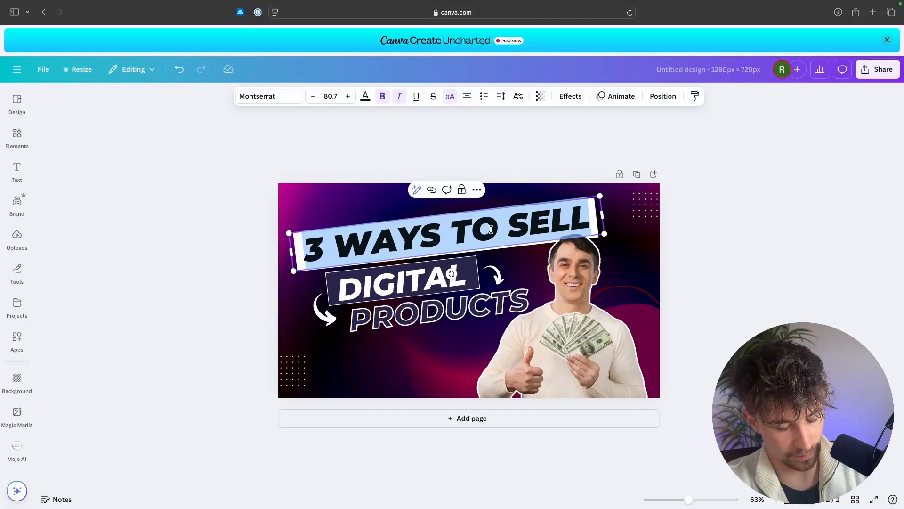
type("HOLDEN A")
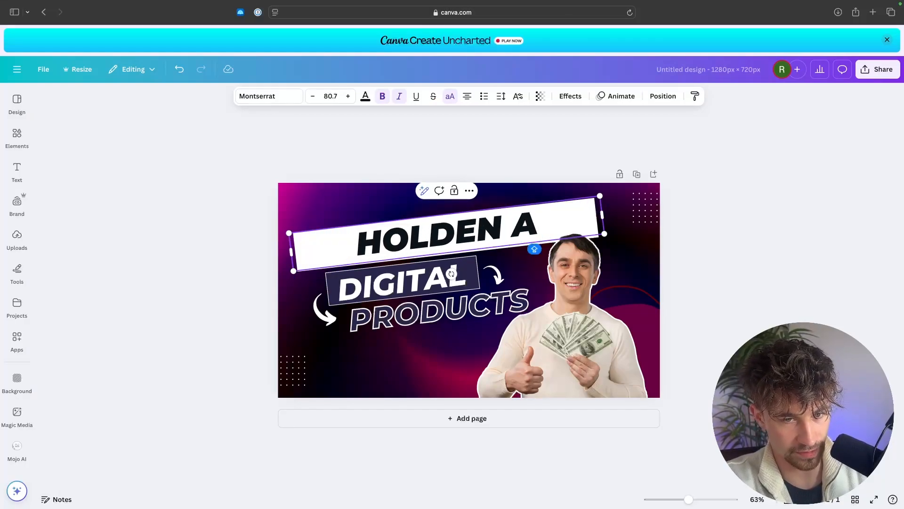
type("CADEMY")
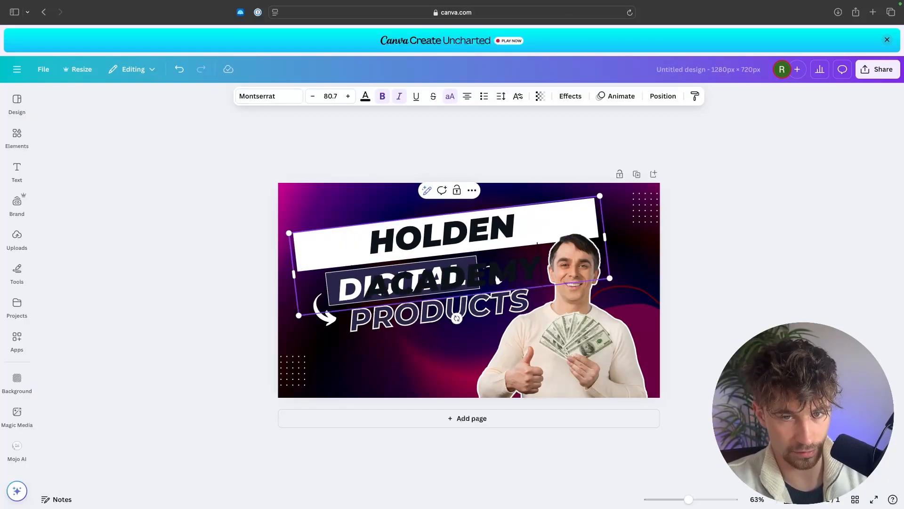
left_click_drag(605, 236, 585, 229)
left_click_drag(585, 229, 586, 229)
left_click(693, 216)
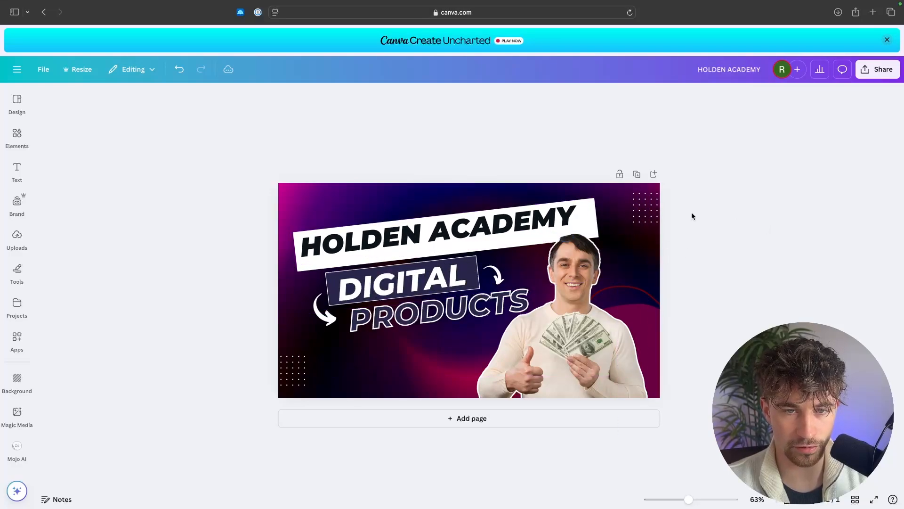
left_click_drag(517, 216, 526, 217)
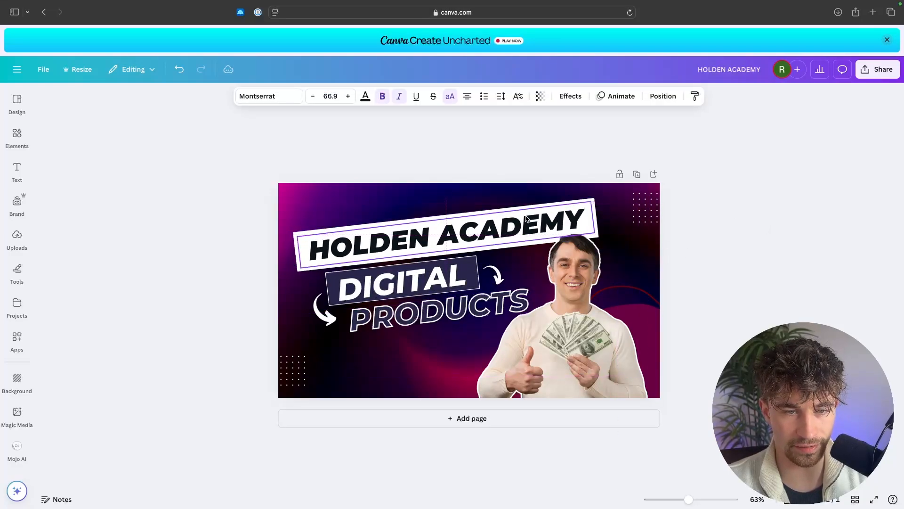
Duplicate the PRODUCTS text, move the copy below it and change its wording to "BLOG".
left_click(413, 314)
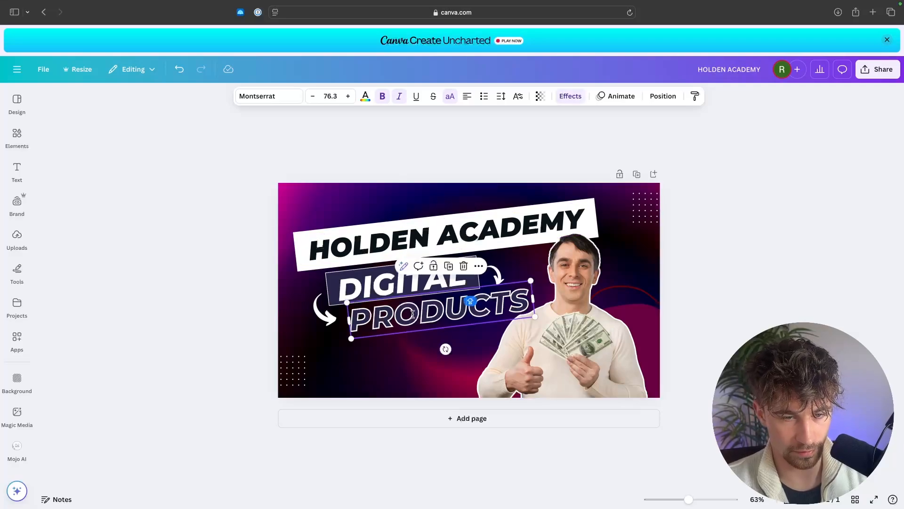
key("super+v")
left_click_drag(421, 313, 393, 342)
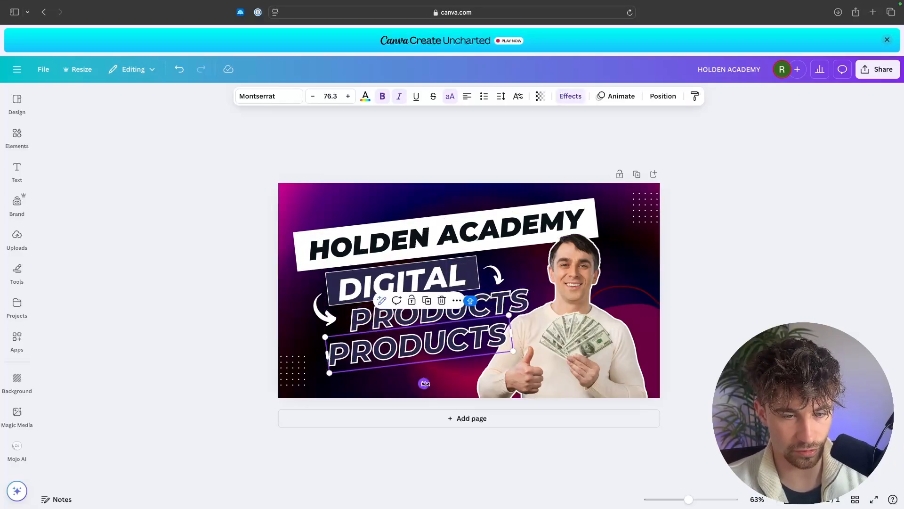
left_click_drag(424, 384, 420, 384)
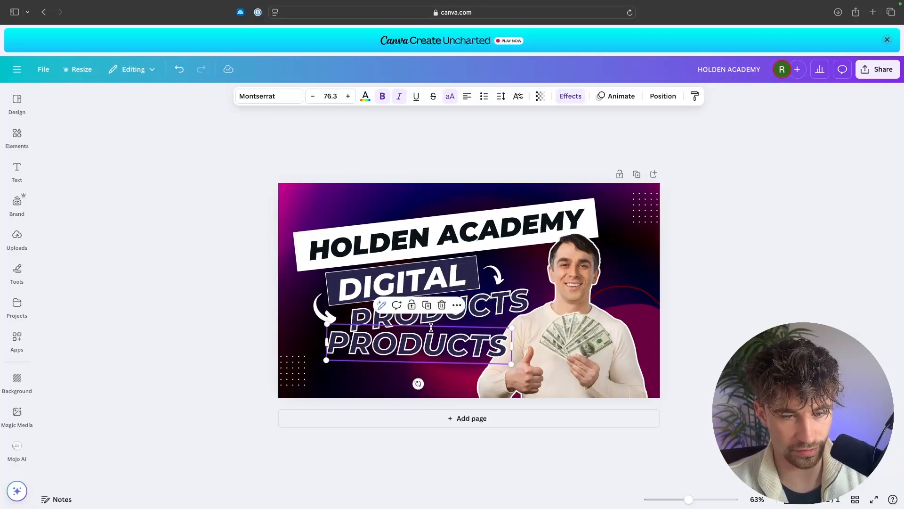
double_click(431, 328)
type("BLOG")
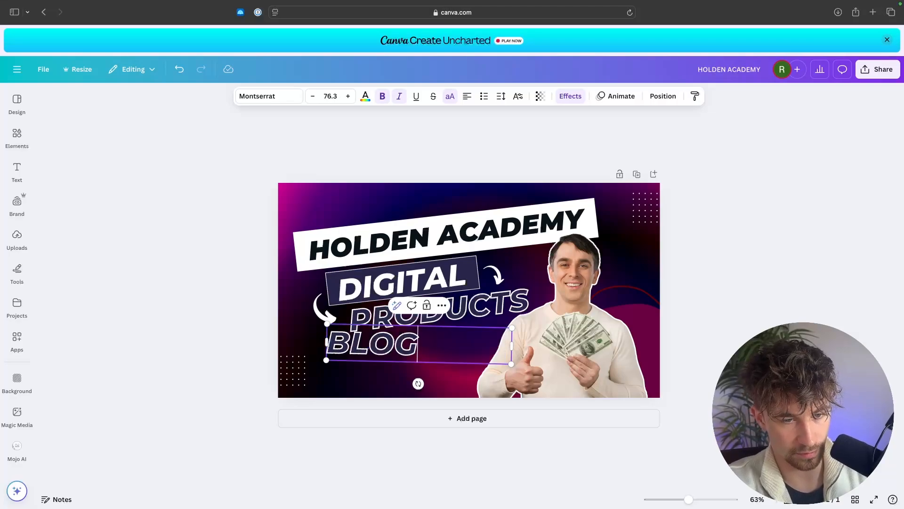
left_click(851, 205)
left_click_drag(462, 362, 477, 369)
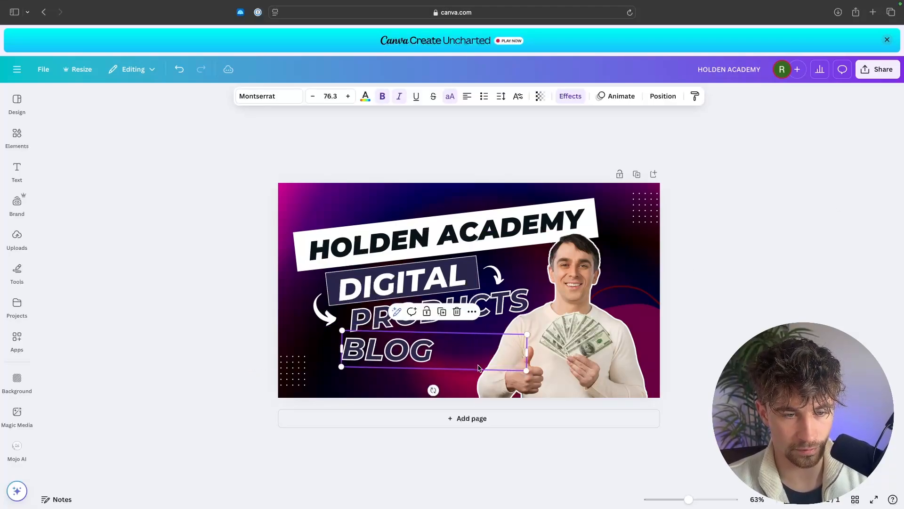
left_click(794, 313)
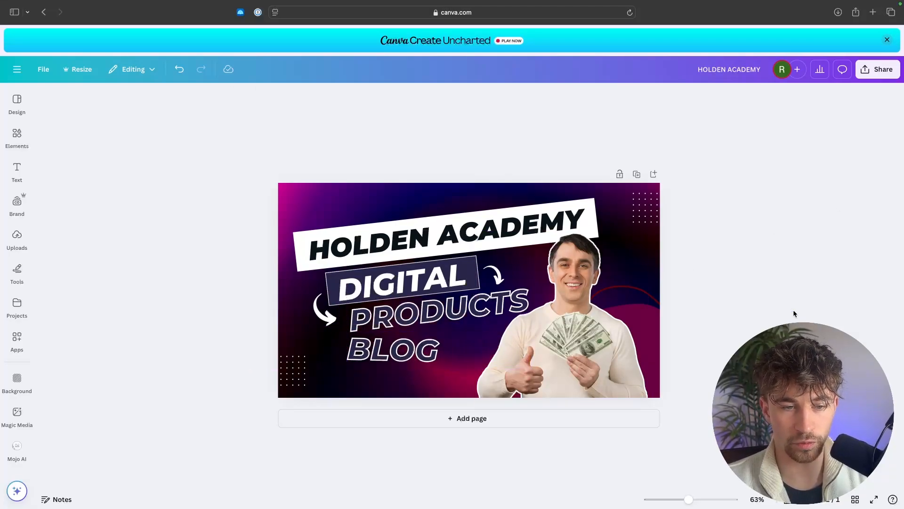
Delete the template's man photo and replace it with an uploaded photo of yourself, enlarged to fill the right side.
left_click(633, 326)
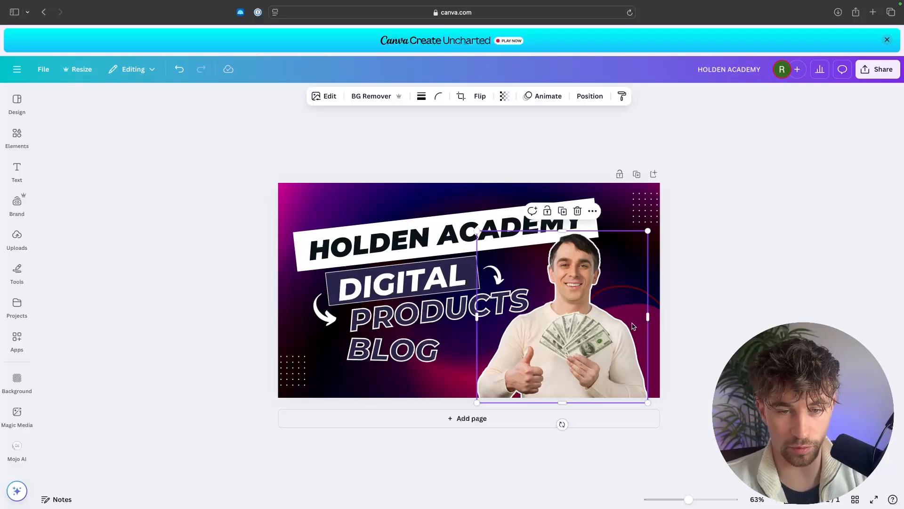
key("Delete")
left_click(17, 238)
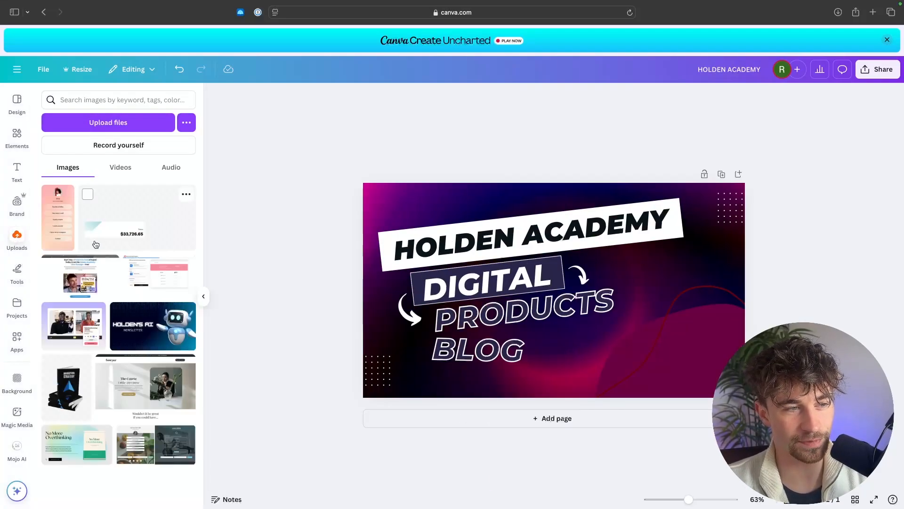
scroll(95, 244, "down", 20)
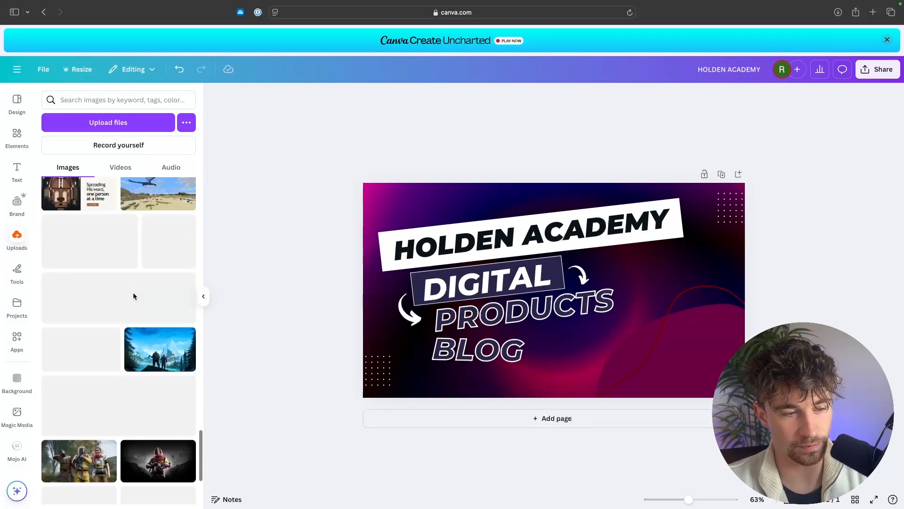
left_click(133, 296)
left_click(203, 297)
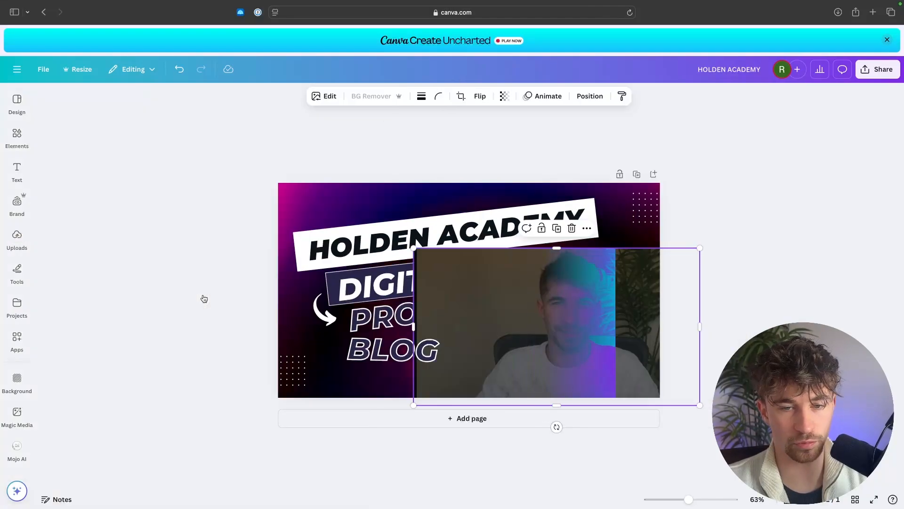
left_click_drag(700, 248, 778, 205)
left_click(733, 176)
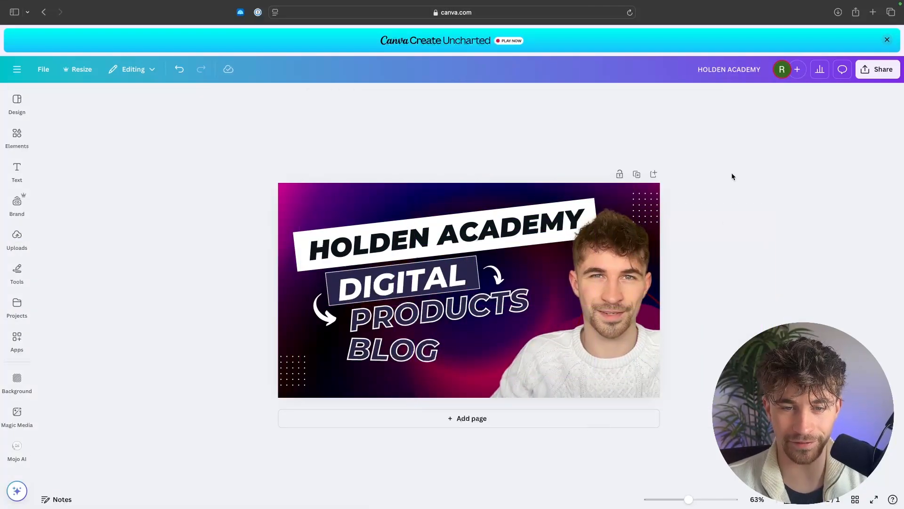
Download the finished design as a 1280 × 720 PNG.
left_click(873, 71)
left_click(733, 263)
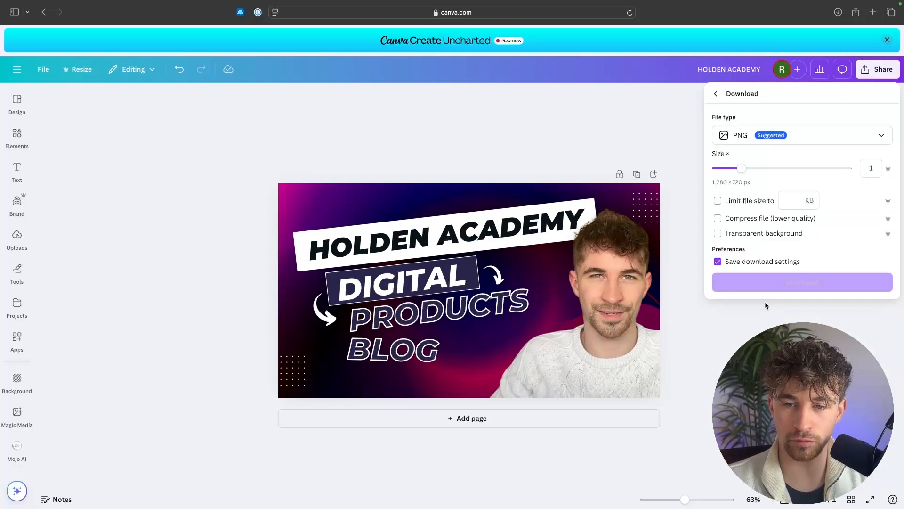
left_click(807, 278)
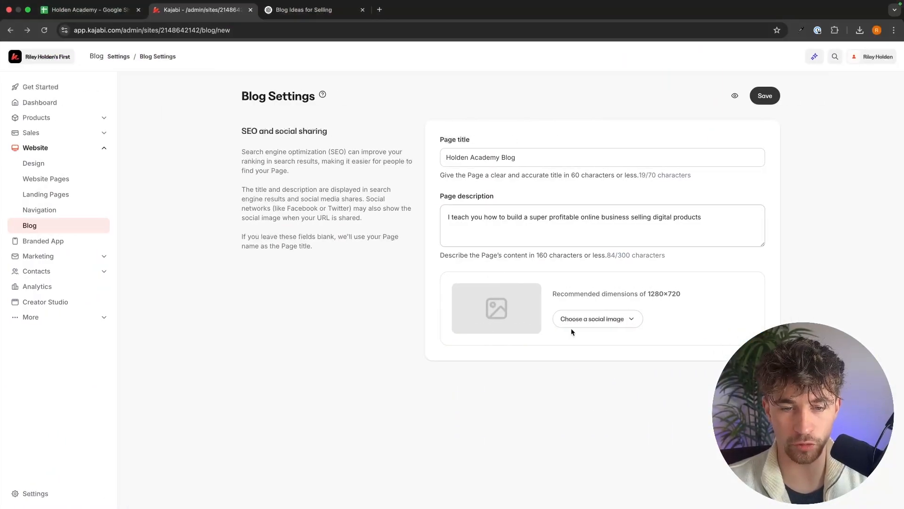
Upload HOLDEN ACADEMY.png as the blog's social image in Blog Settings and save the settings.
left_click(627, 318)
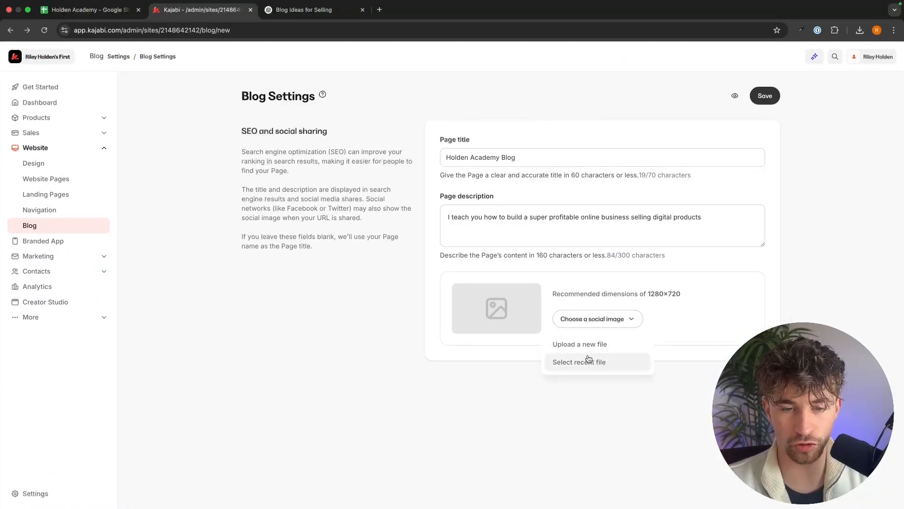
left_click(589, 343)
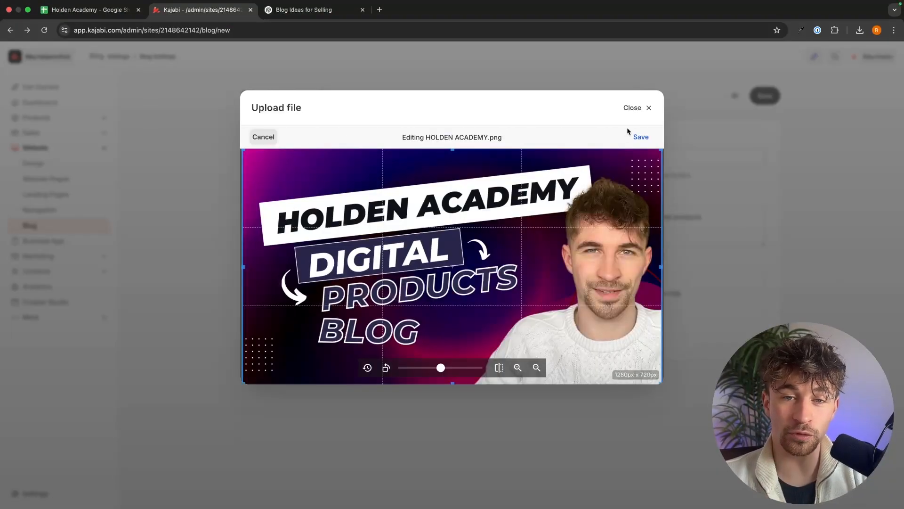
left_click(637, 135)
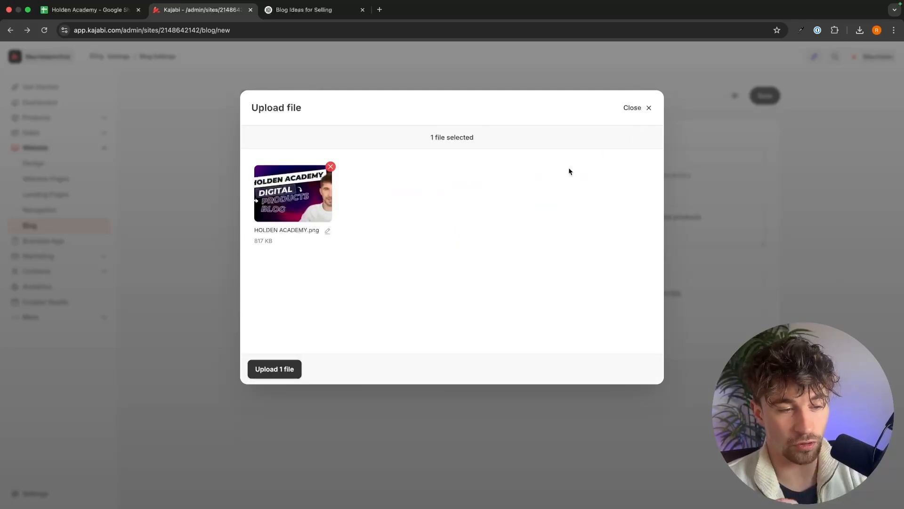
left_click(274, 368)
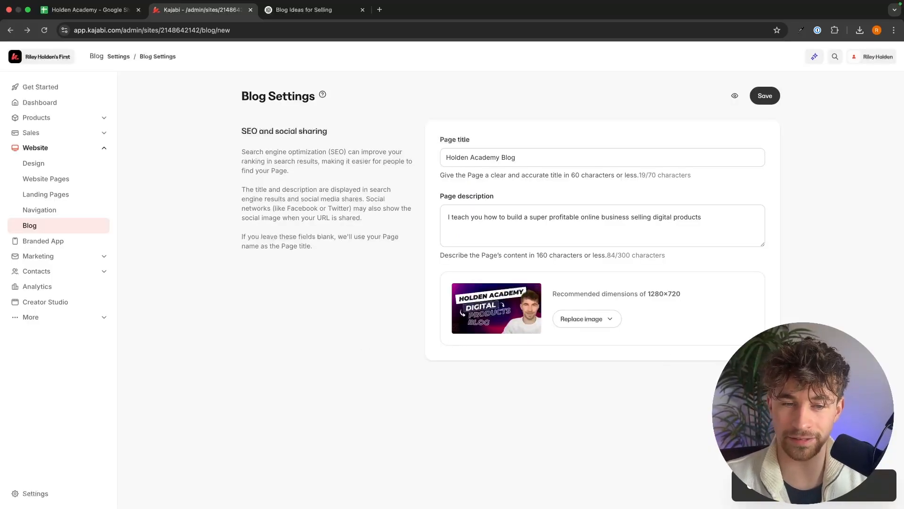
left_click(765, 96)
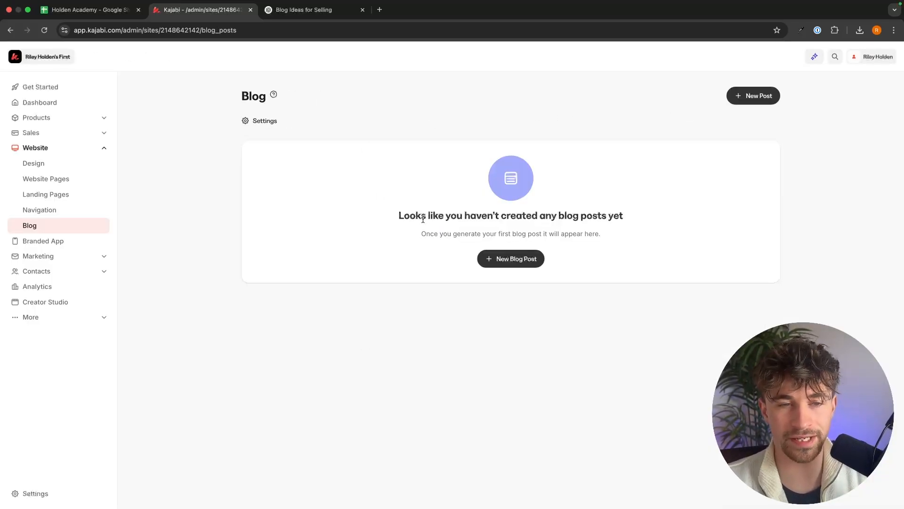
Start a new blog post and paste the ChatGPT line '10 Digital Products You Can Start Selling Today' as its title.
left_click_drag(423, 219, 670, 224)
left_click(692, 224)
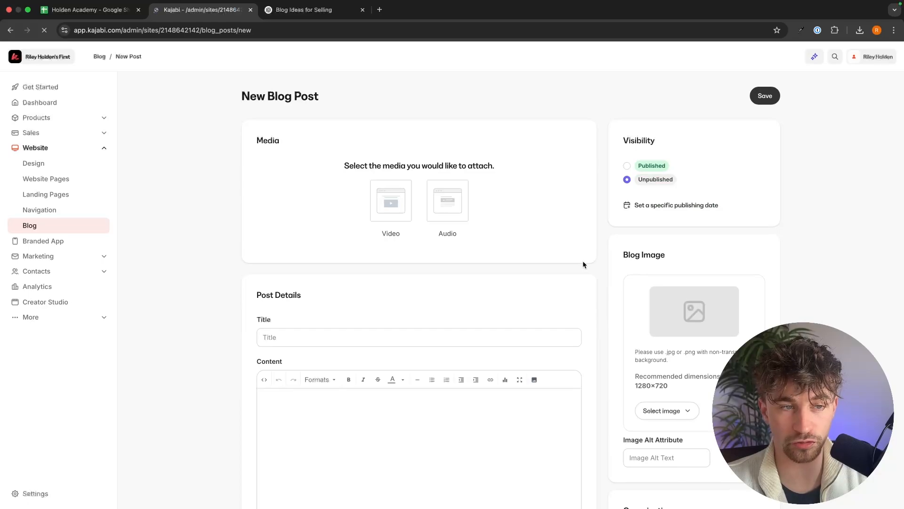
scroll(566, 234, "down", 2)
scroll(566, 229, "down", 3)
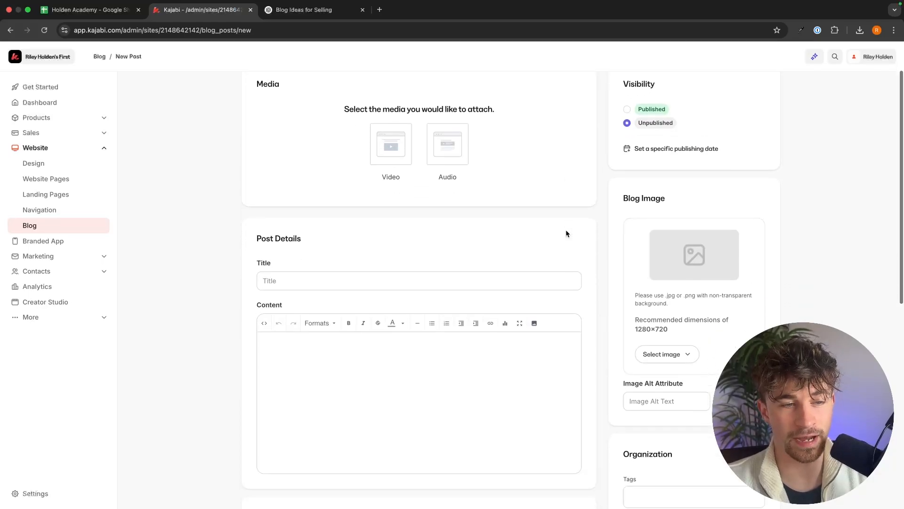
left_click(283, 236)
scroll(395, 325, "down", 4)
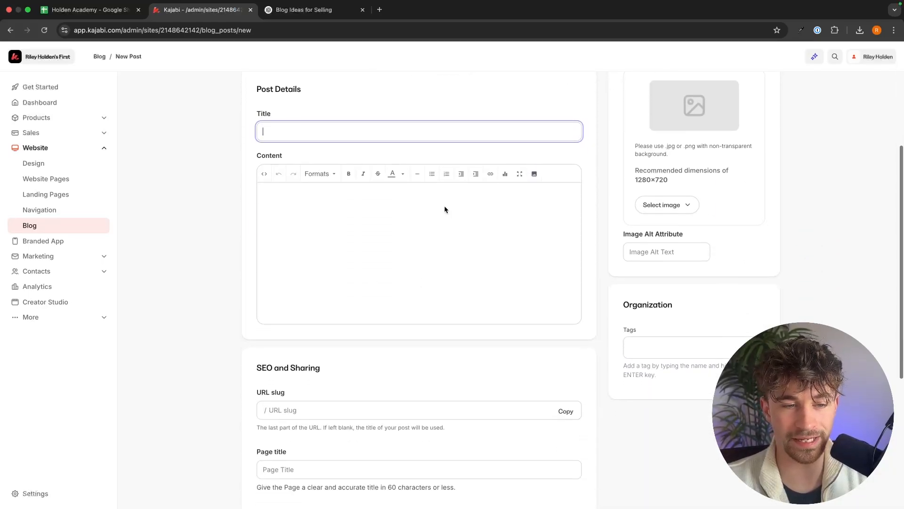
left_click(404, 221)
key("ctrl+Tab")
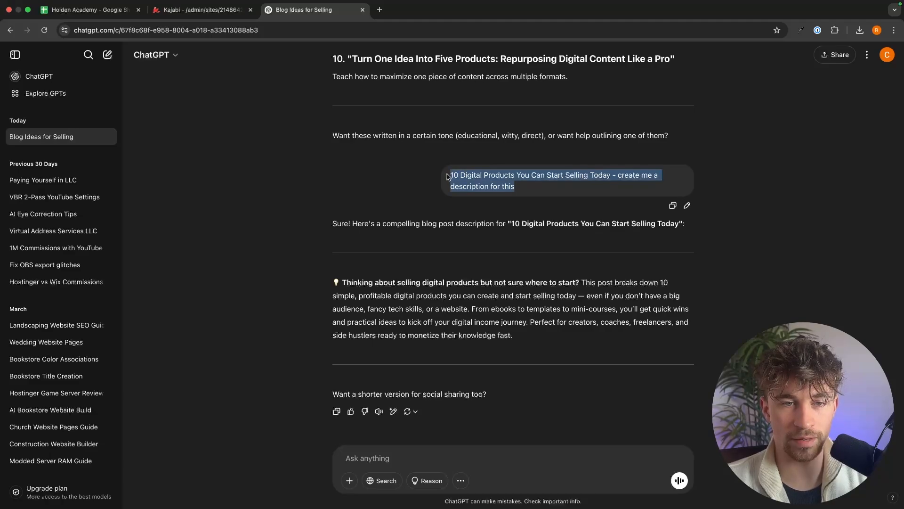
key("super+c")
key("ctrl+shift+Tab")
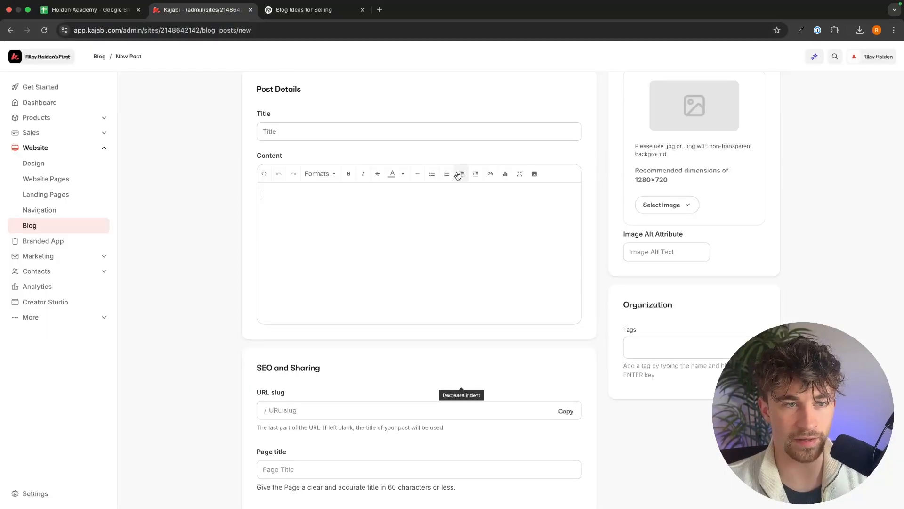
left_click(339, 131)
key("super+v")
Copy the ChatGPT description into the post's page description and trim it to end at 'or a website.'.
left_click(408, 98)
key("ctrl+Tab")
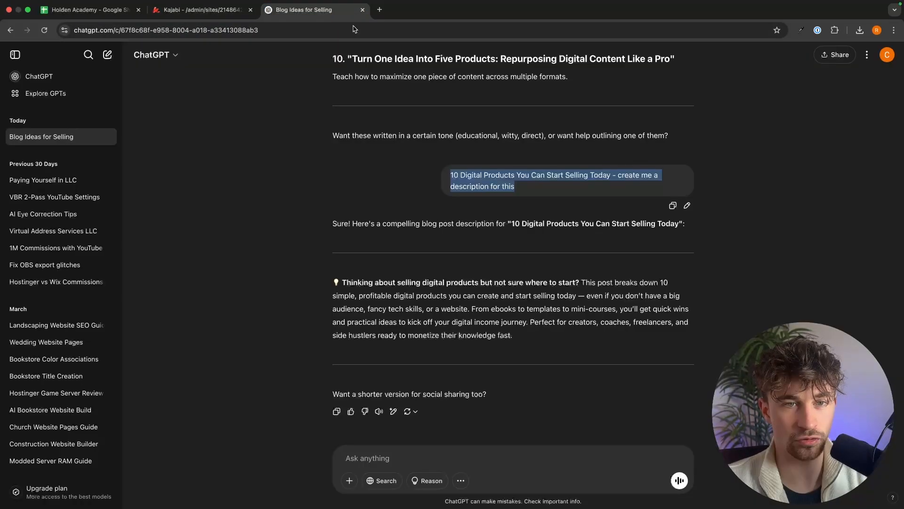
left_click_drag(514, 336, 333, 284)
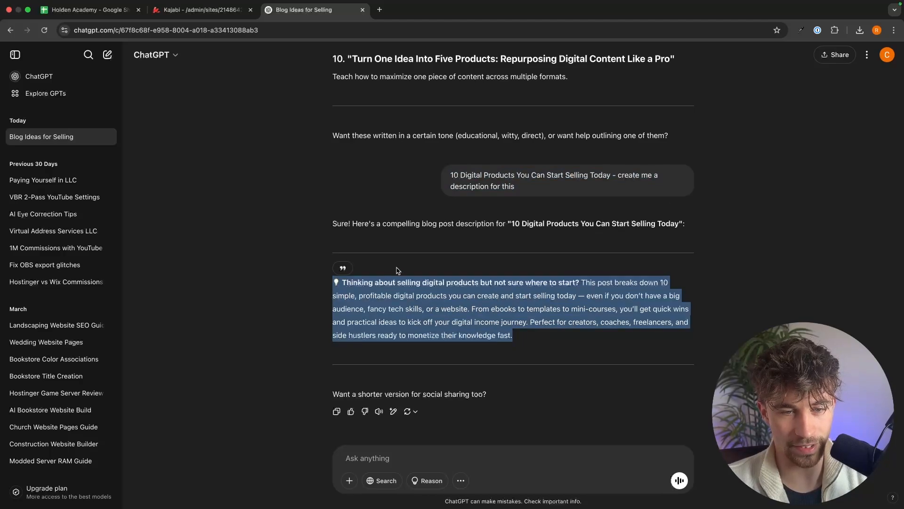
key("super+c")
left_click(202, 10)
key("super+v")
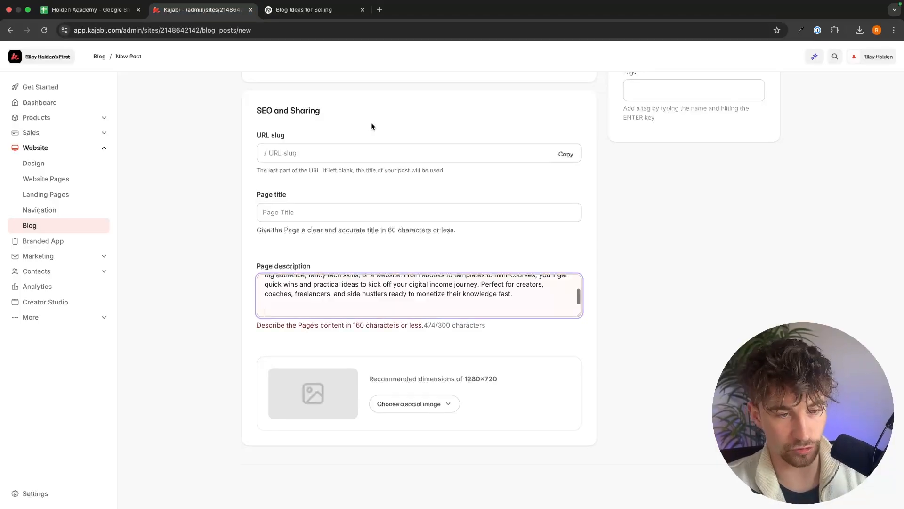
left_click_drag(488, 292, 404, 298)
key("BackSpace")
key("BackSpace")
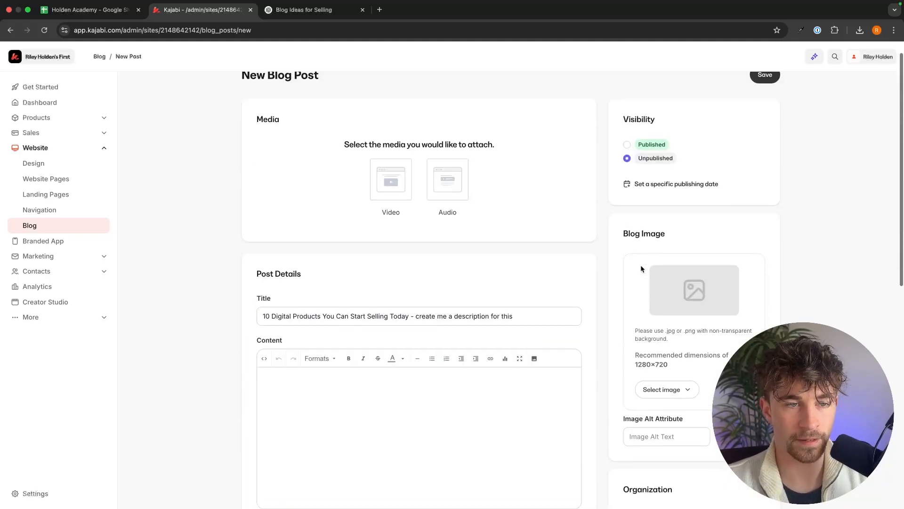
Ask ChatGPT to "write me a blog post for this".
scroll(547, 297, "down", 3)
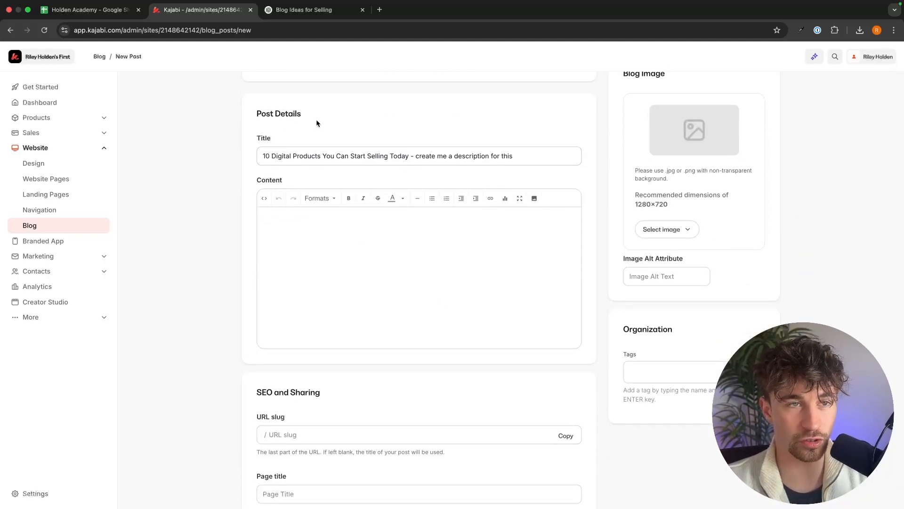
left_click(336, 8)
scroll(504, 314, "down", 1)
left_click(410, 456)
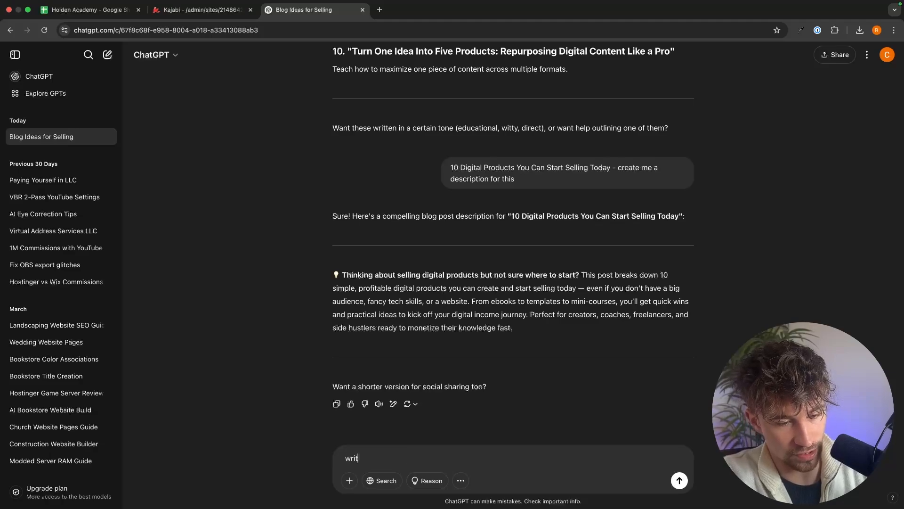
type("write me a blog post for t")
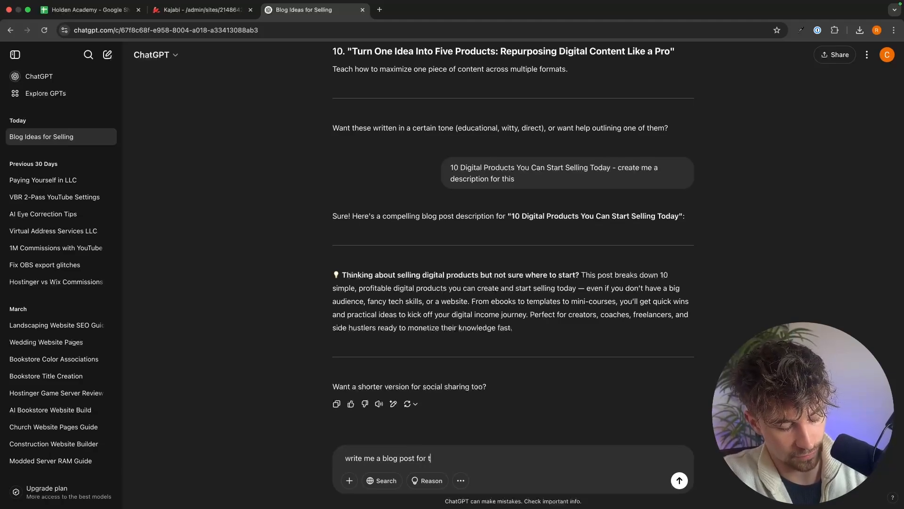
type("his")
key("Return")
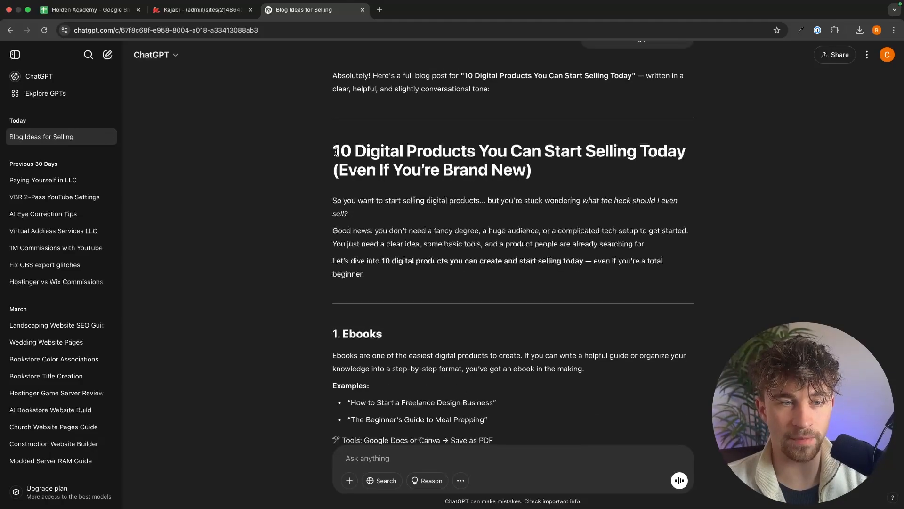
Copy the generated blog post from ChatGPT and paste it into the post's content.
left_click_drag(333, 152, 619, 433)
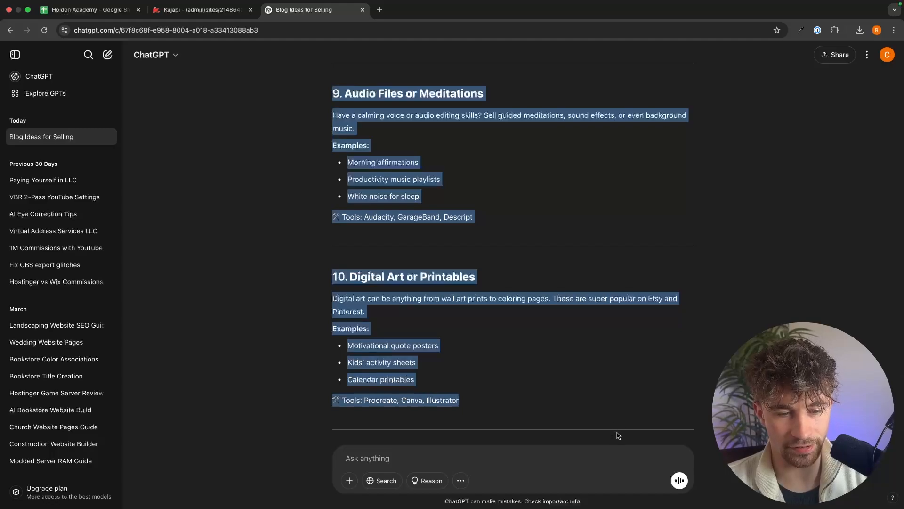
scroll(621, 377, "down", 5)
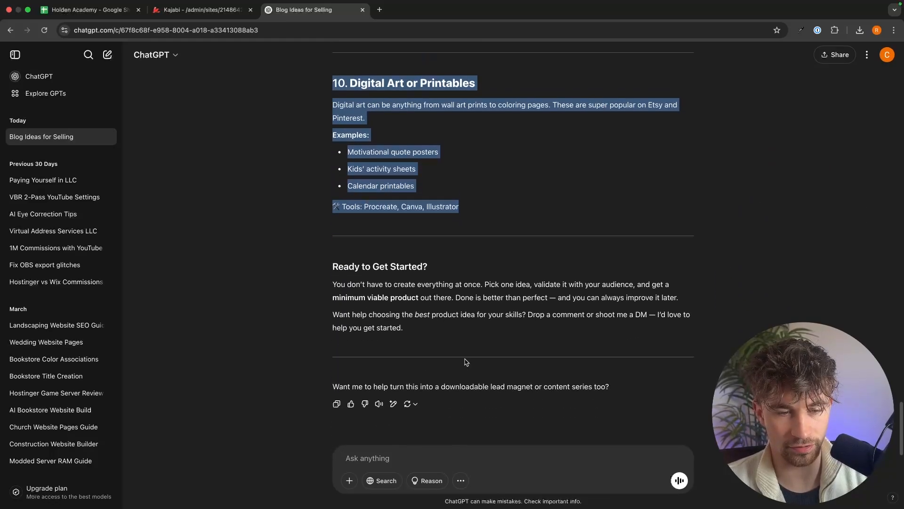
left_click_drag(466, 362, 326, 344)
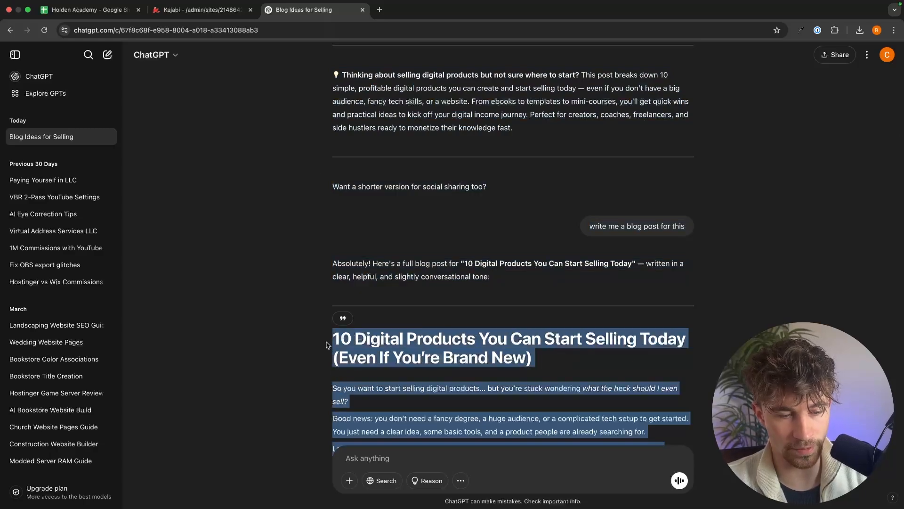
left_click(214, 11)
key("super+v")
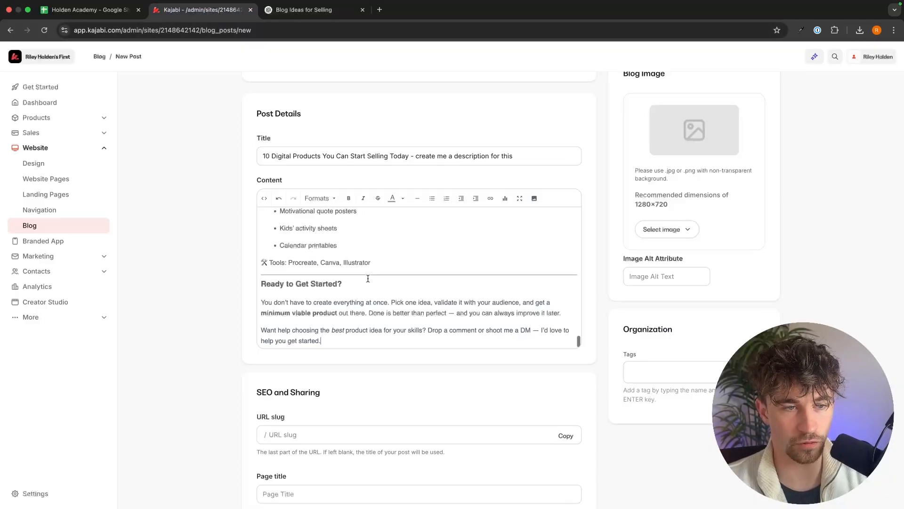
Scroll through the pasted content to review the post.
scroll(409, 278, "up", 1)
scroll(409, 278, "up", 15)
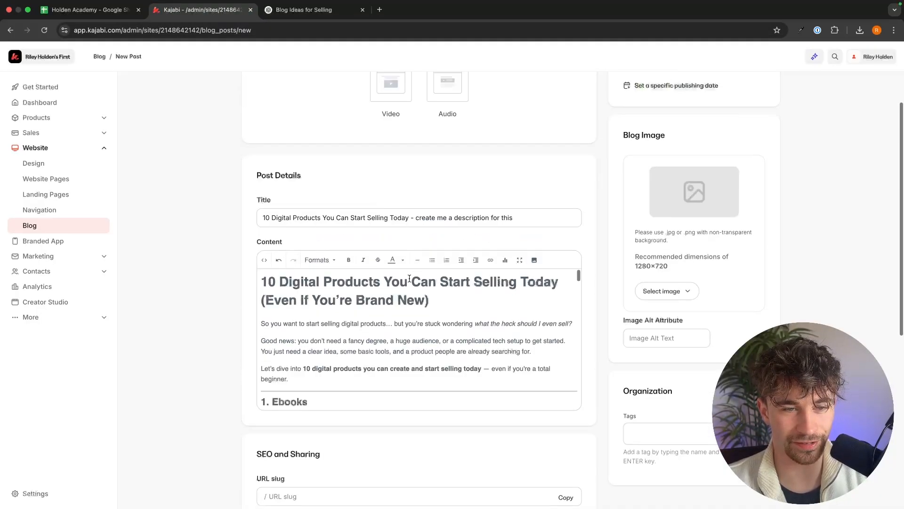
scroll(525, 336, "down", 5)
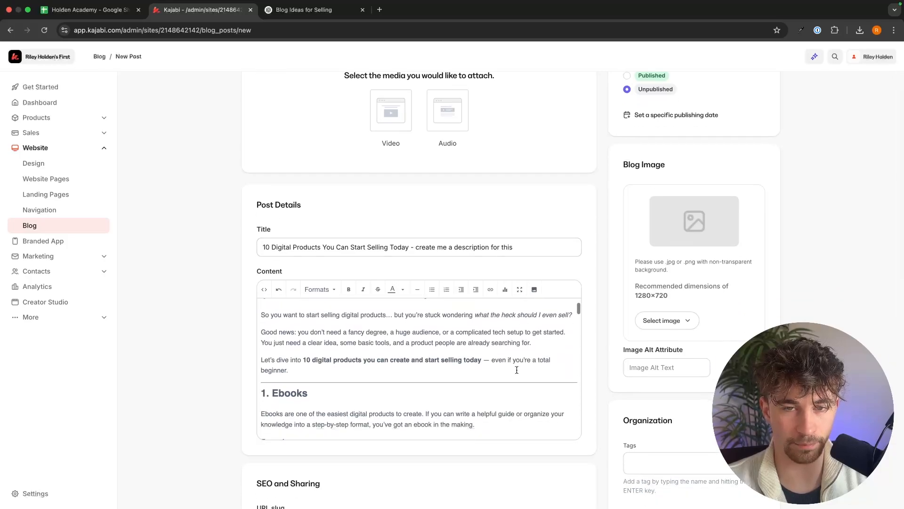
scroll(516, 370, "up", 2)
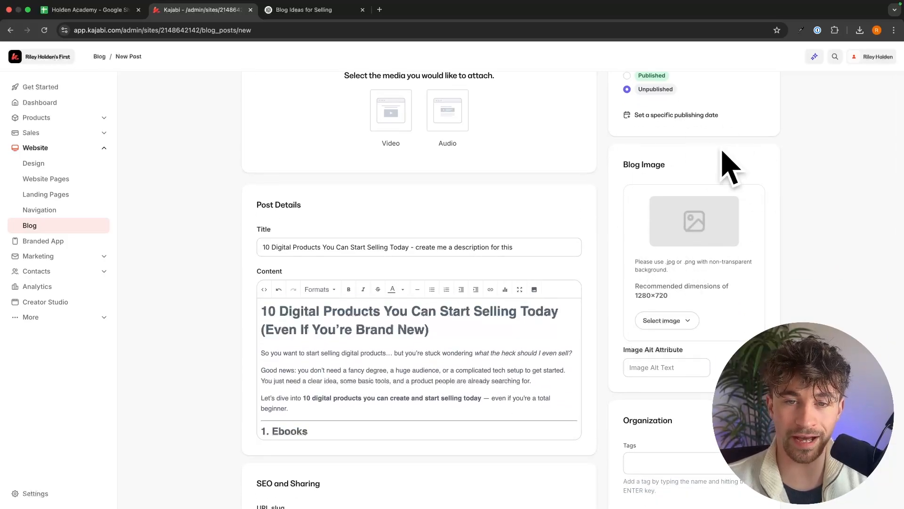
Switch to Canva and create a new 1280 × 720 px custom design for the blog post image.
left_click_drag(657, 165, 660, 165)
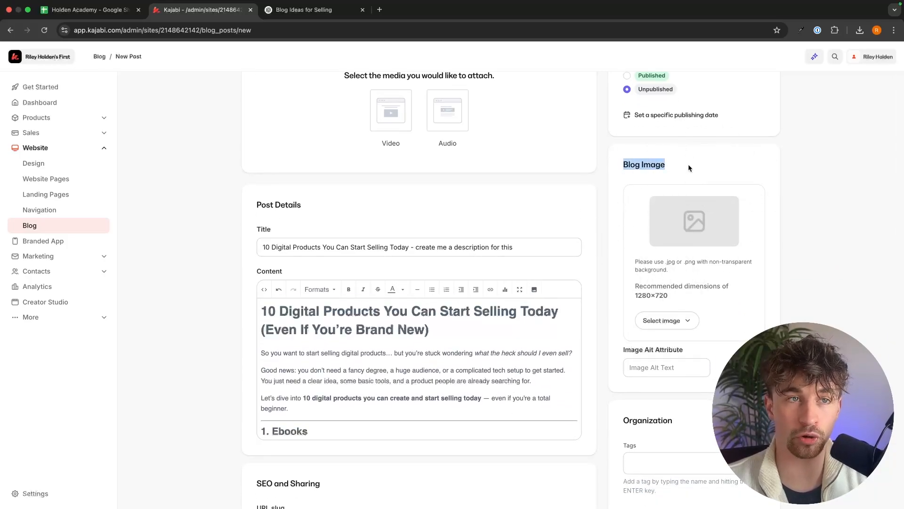
left_click(688, 164)
key("ctrl+Left")
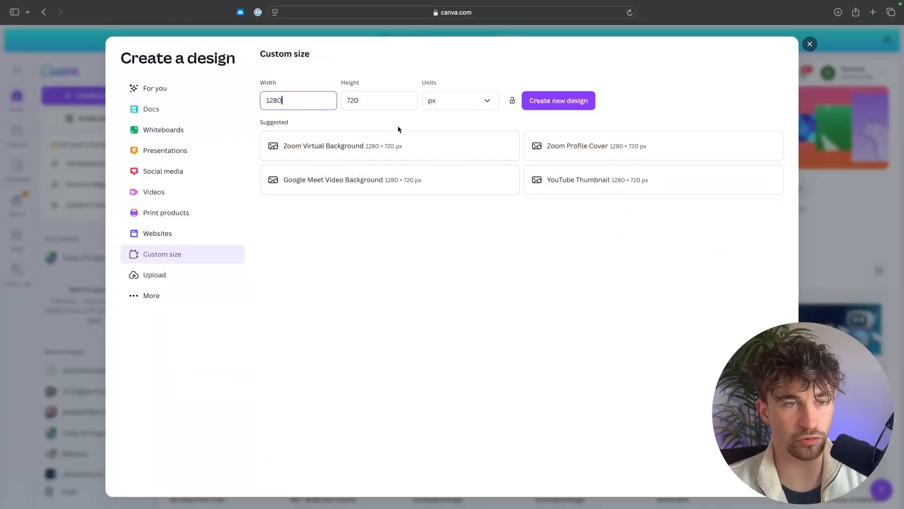
left_click(559, 100)
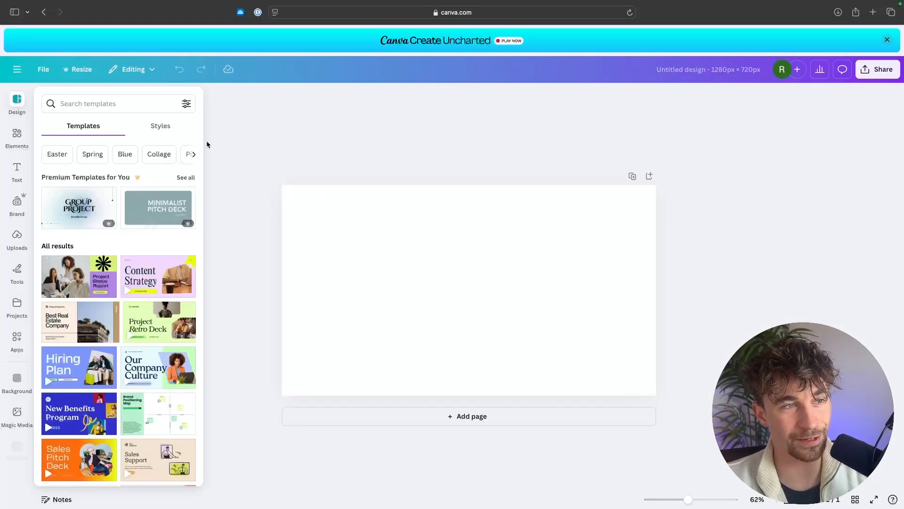
Search the design templates for "blog".
left_click(106, 103)
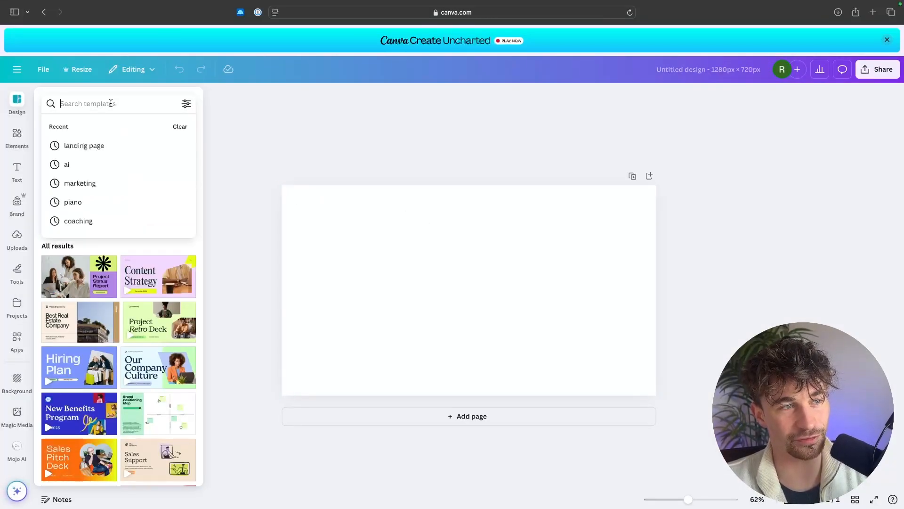
type("blog")
key("Return")
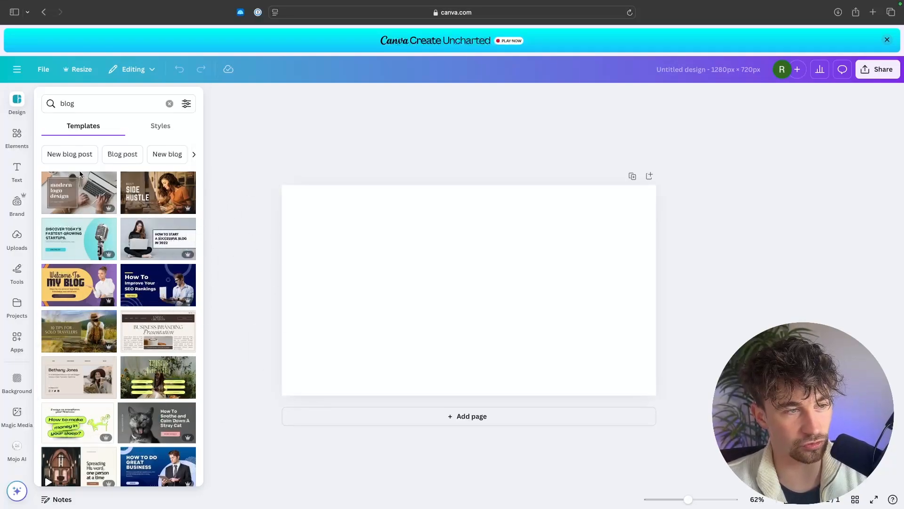
Apply the 'Header Banner for Blog' template and replace its heading with '10 Digital Products'.
left_click(73, 188)
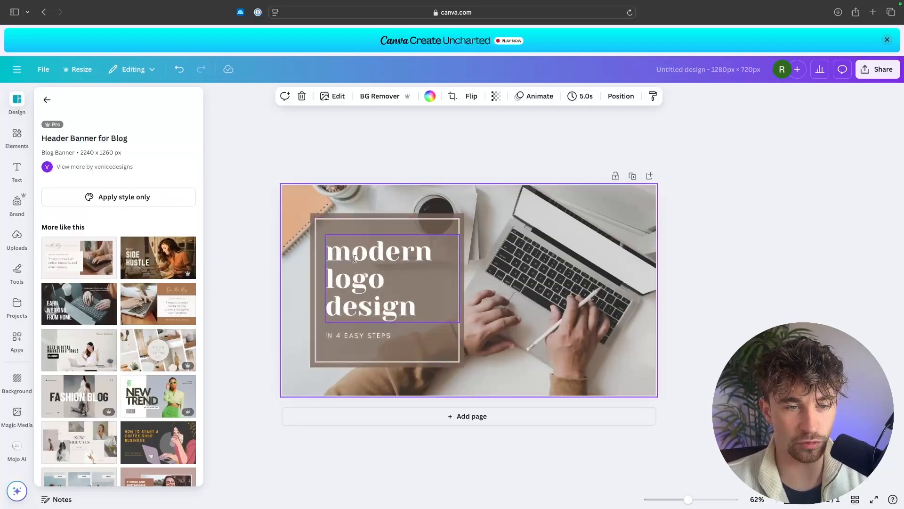
double_click(362, 259)
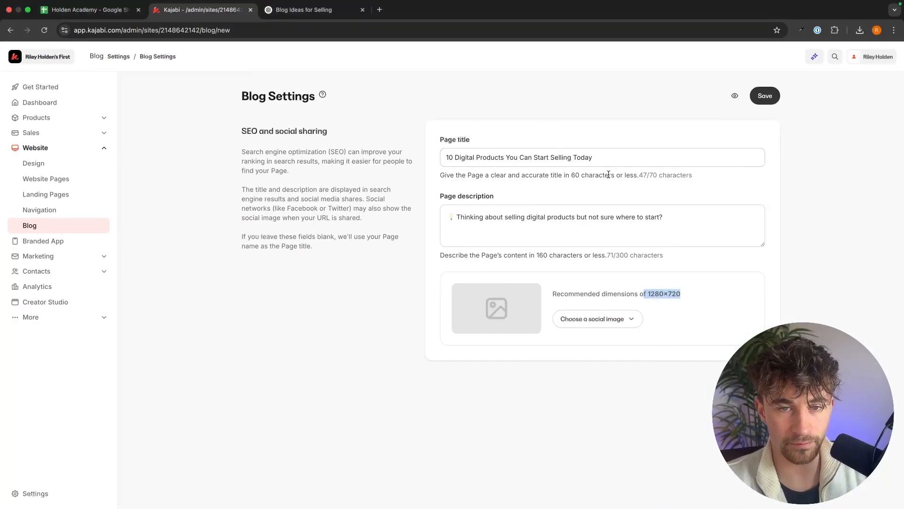
left_click_drag(594, 157, 448, 160)
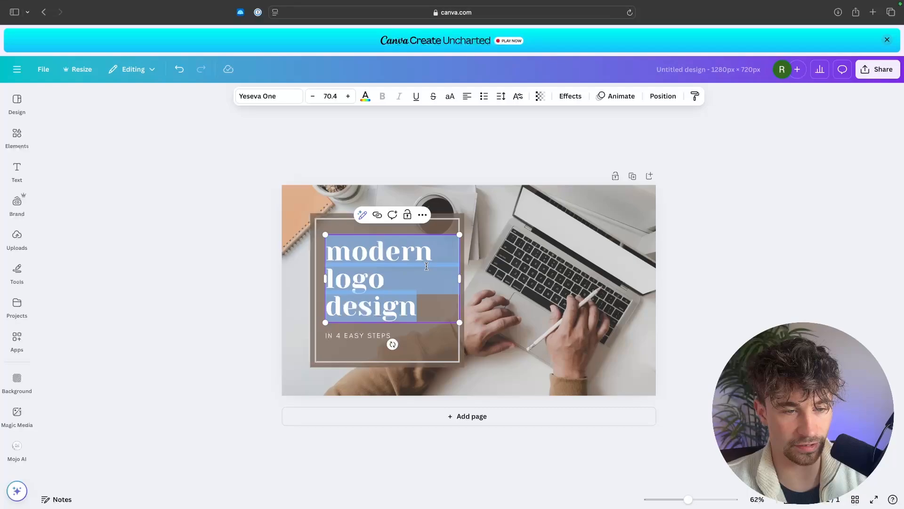
left_click(431, 272)
key("super+a")
type("1")
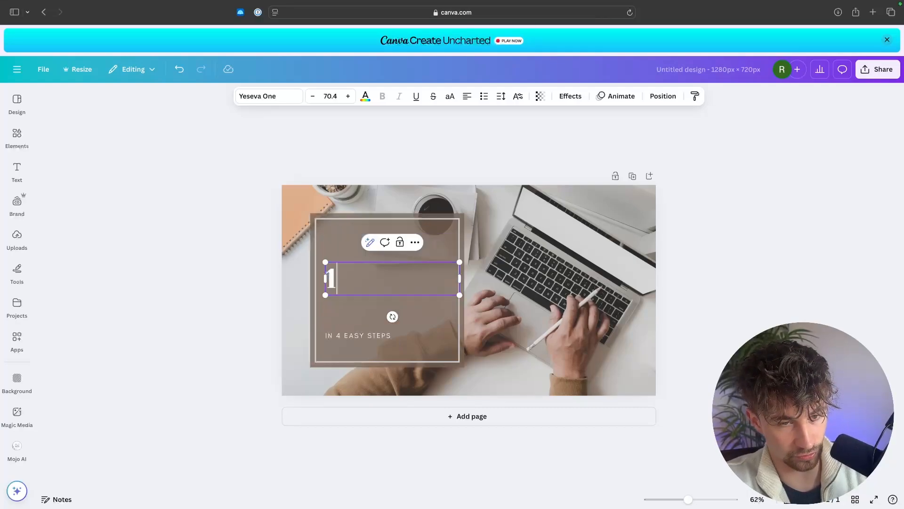
type("0dig")
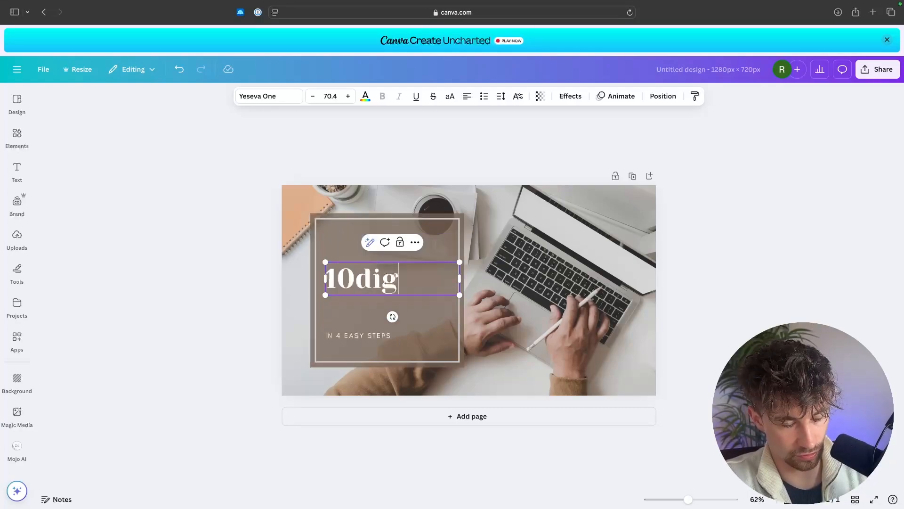
key("BackSpace")
key("BackSpace")
key("BackSpace")
type("Digital")
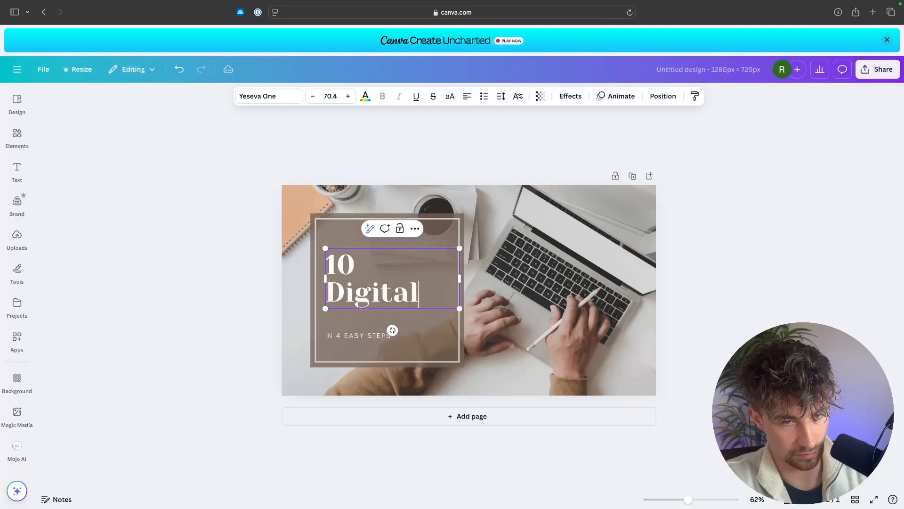
type(" Products")
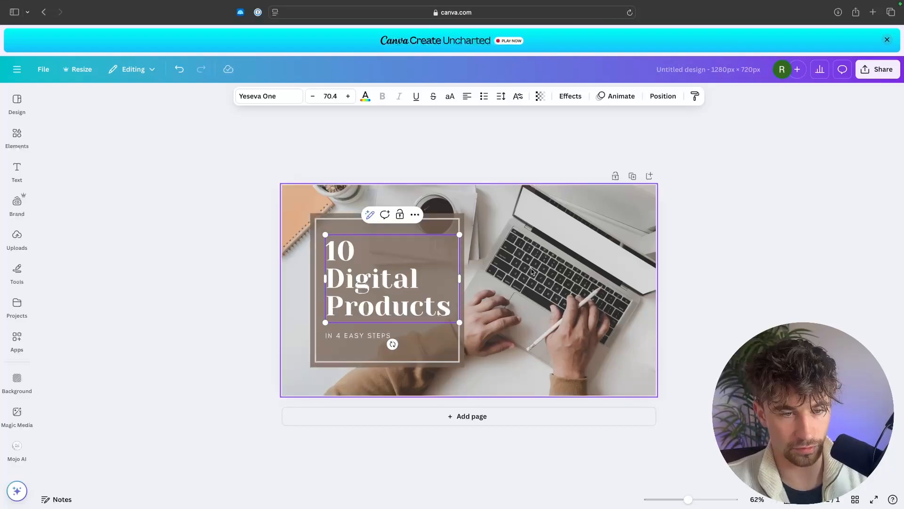
key("Escape")
Replace the subtitle with 'You can start selling today' and nudge the heading and subtitle into place within the box.
left_click_drag(378, 282, 372, 278)
double_click(361, 335)
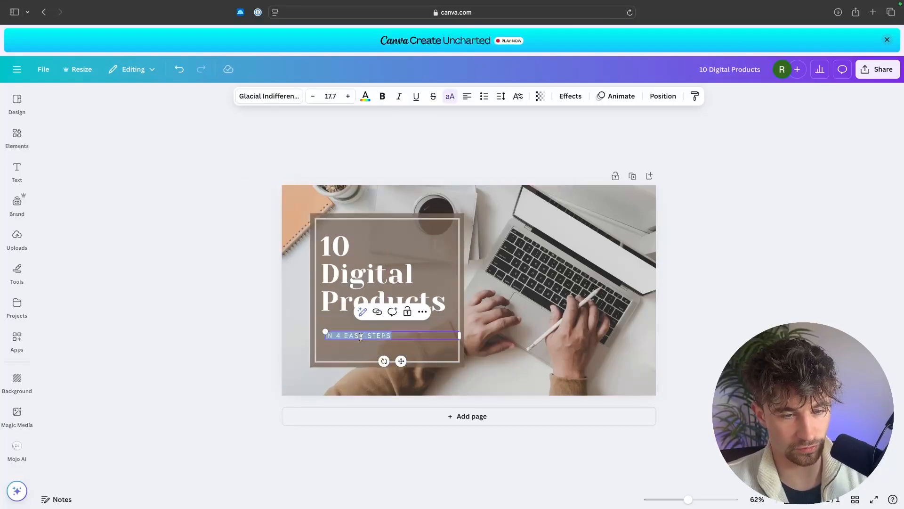
type("You")
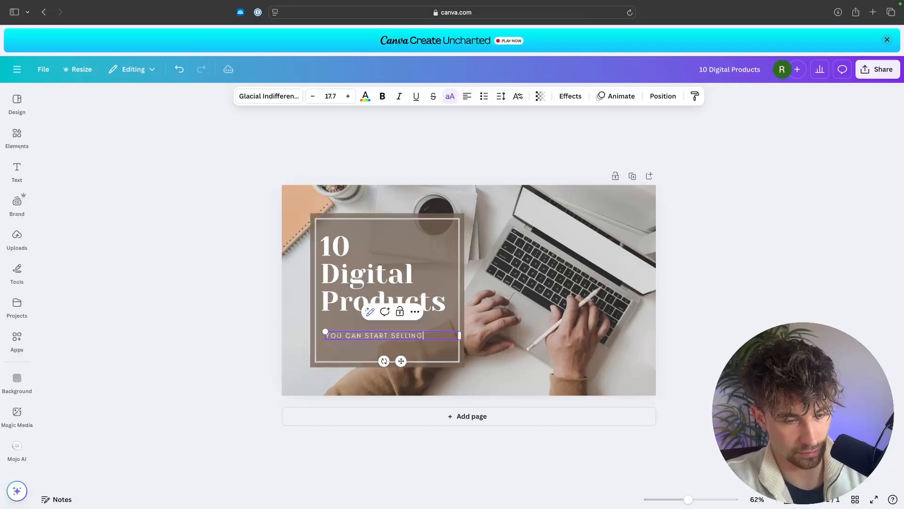
type(" can start selling tod")
type("ay")
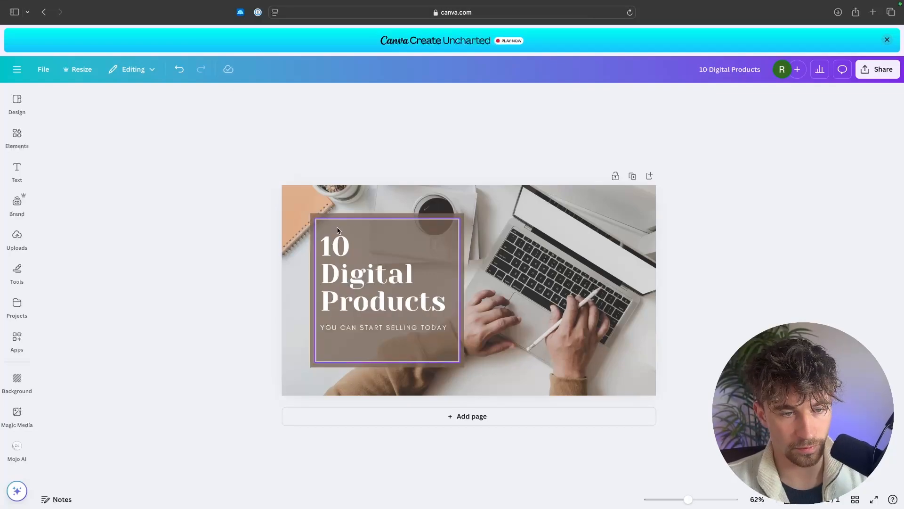
left_click_drag(335, 227, 381, 331)
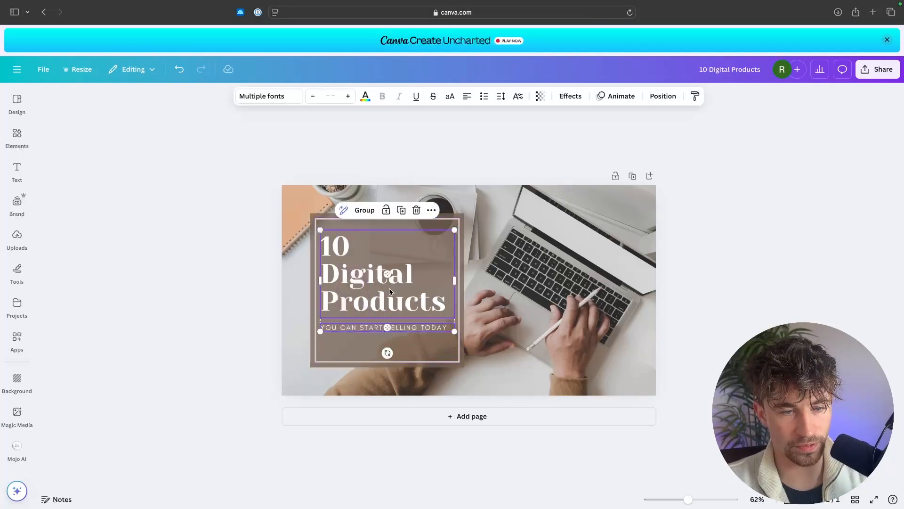
left_click_drag(390, 290, 390, 300)
left_click(666, 299)
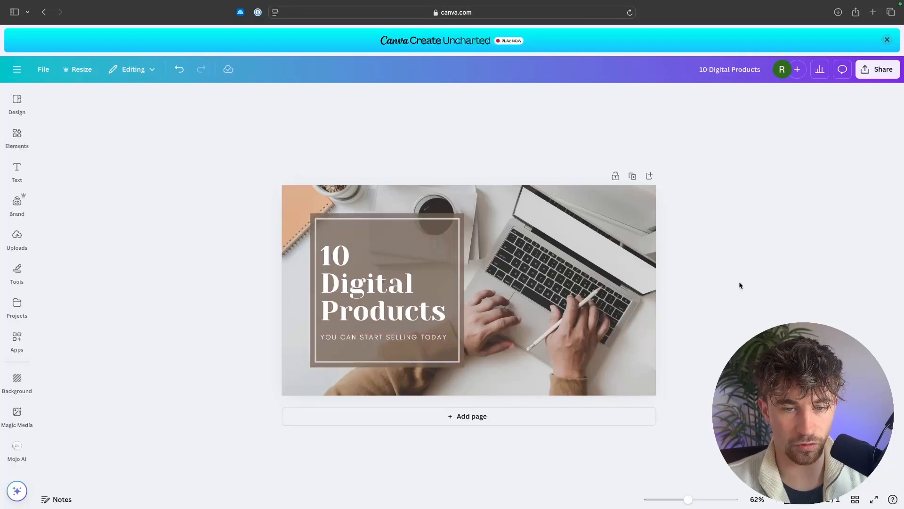
left_click(570, 269)
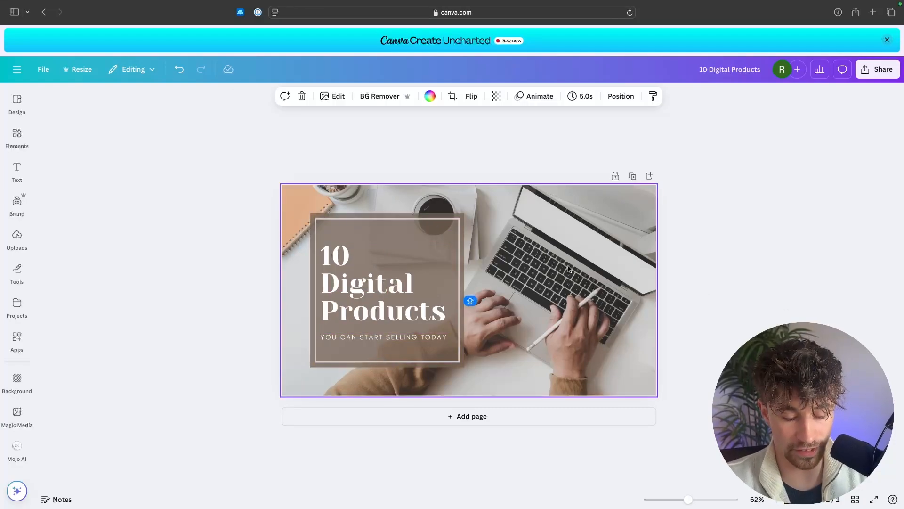
key("Delete")
key("super+z")
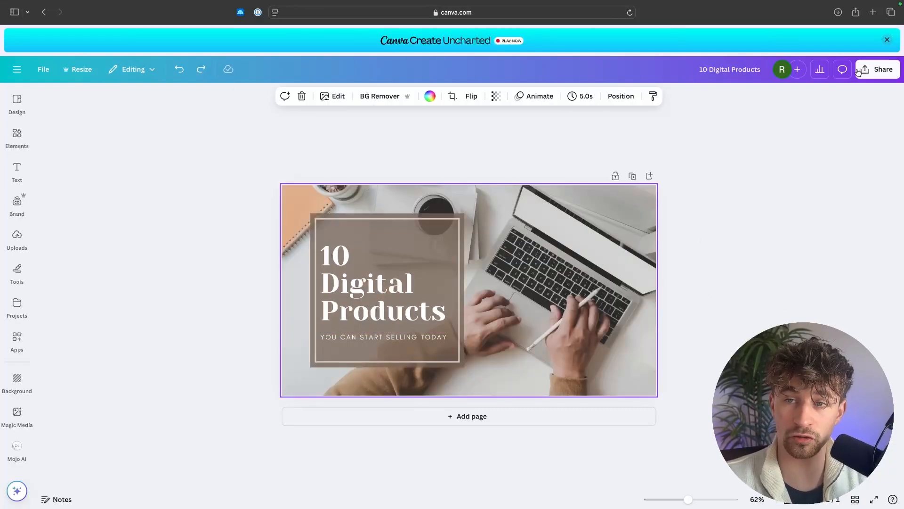
Download the design as a 1280 × 720 PNG.
left_click(876, 69)
left_click(733, 265)
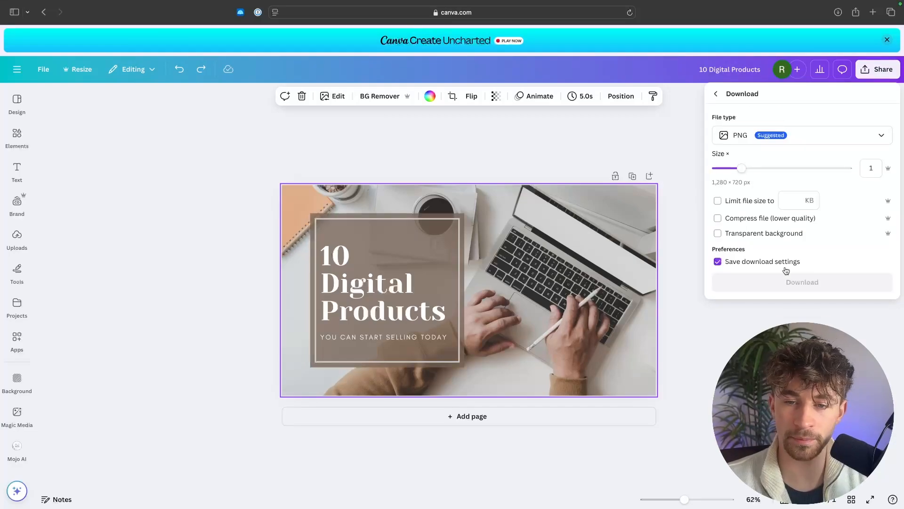
left_click(768, 286)
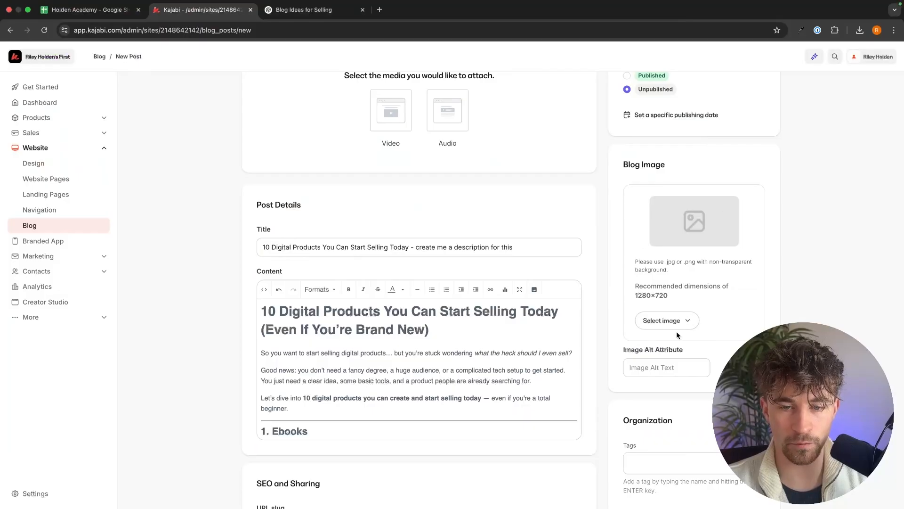
Back in Kajabi, upload '10 Digital Products.png' from the computer as the post's blog image.
left_click(678, 322)
left_click(640, 344)
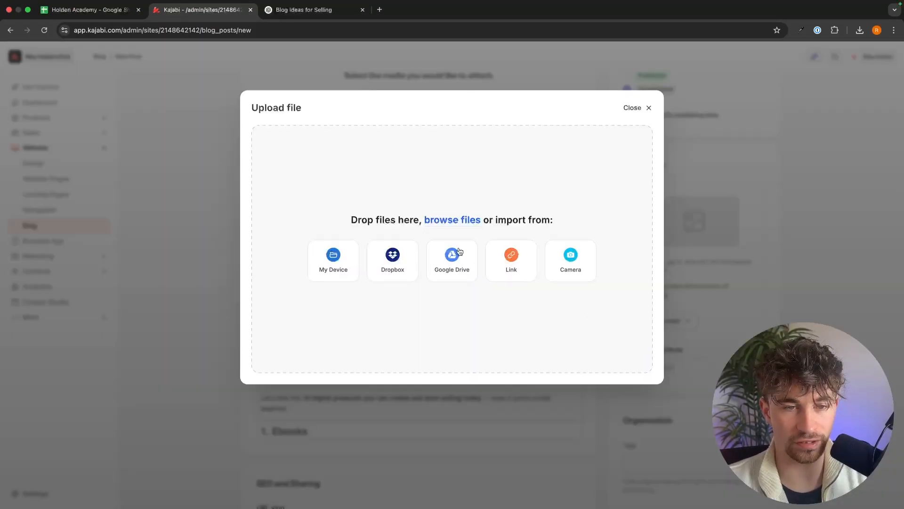
left_click(455, 220)
left_click(364, 240)
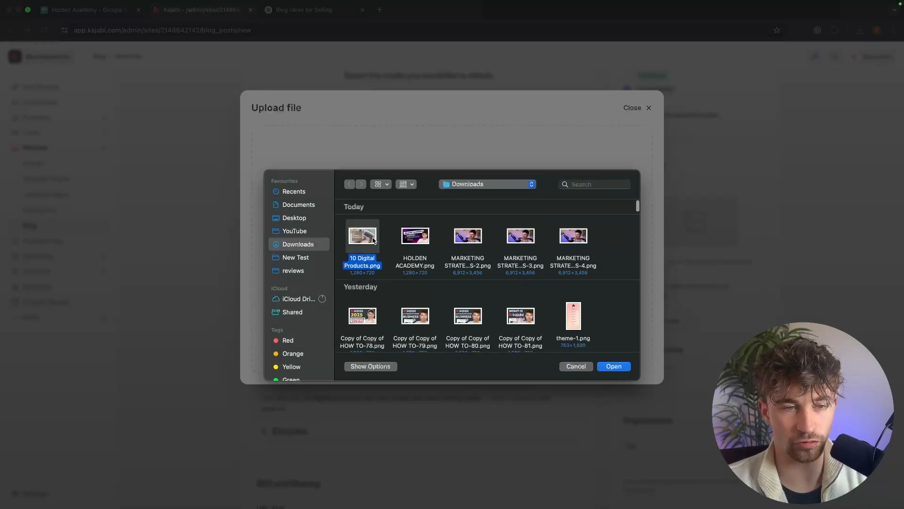
left_click(614, 367)
Copy '10 Digital Products You Can Start Selling Today' from the post title and paste it as the SEO page title.
scroll(772, 277, "down", 2)
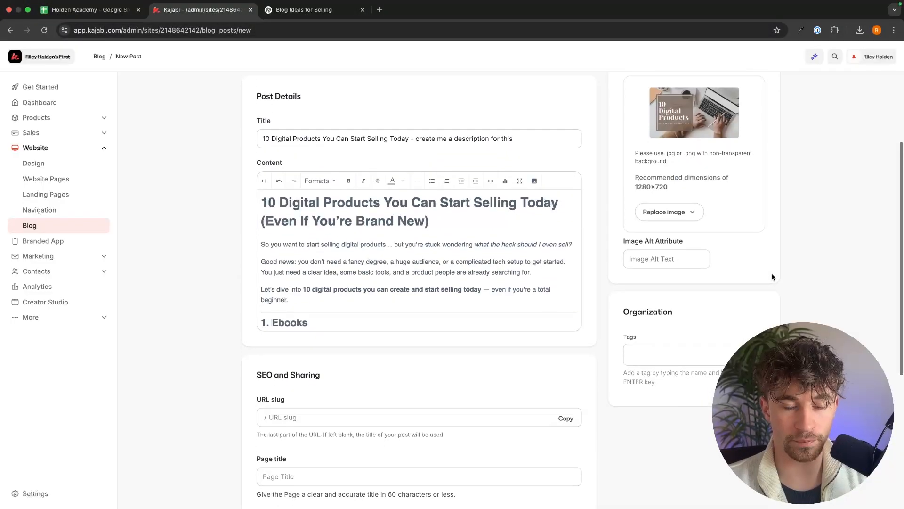
scroll(772, 275, "down", 4)
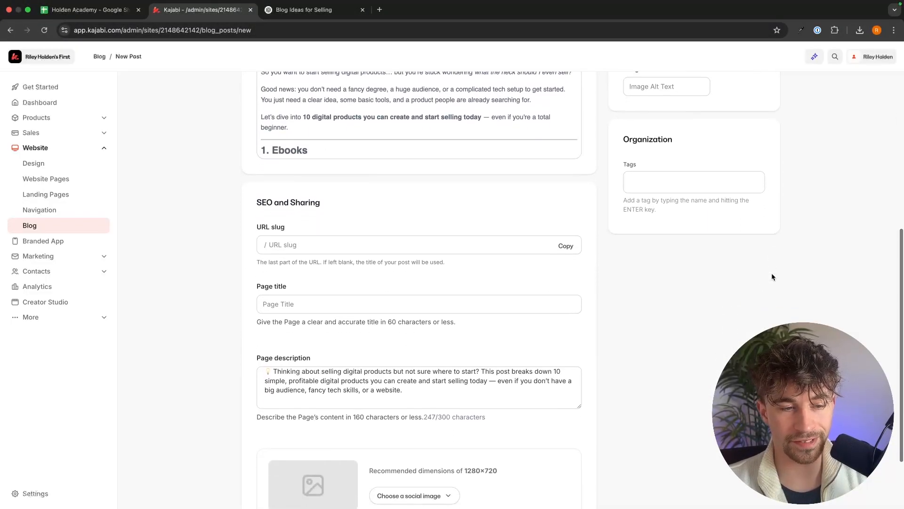
scroll(362, 290, "up", 10)
scroll(361, 292, "down", 2)
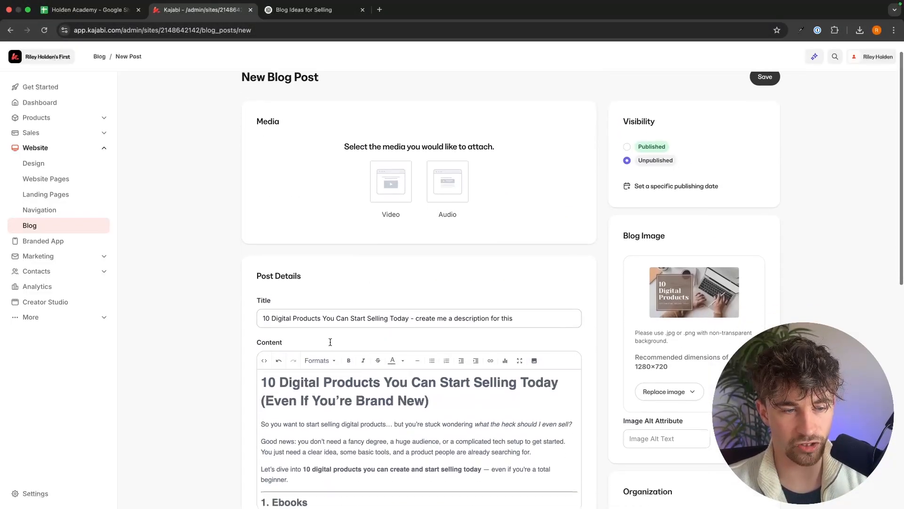
left_click_drag(408, 297, 284, 259)
key("cmd+c")
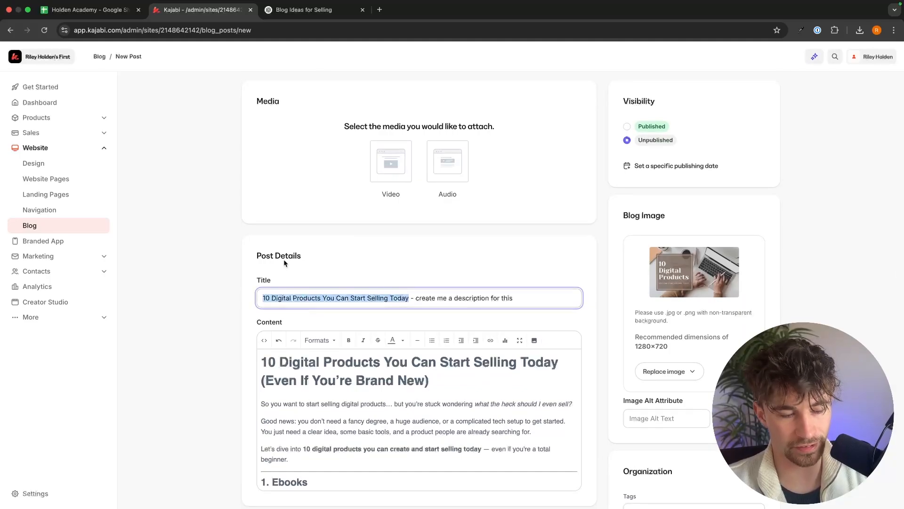
scroll(365, 236, "down", 10)
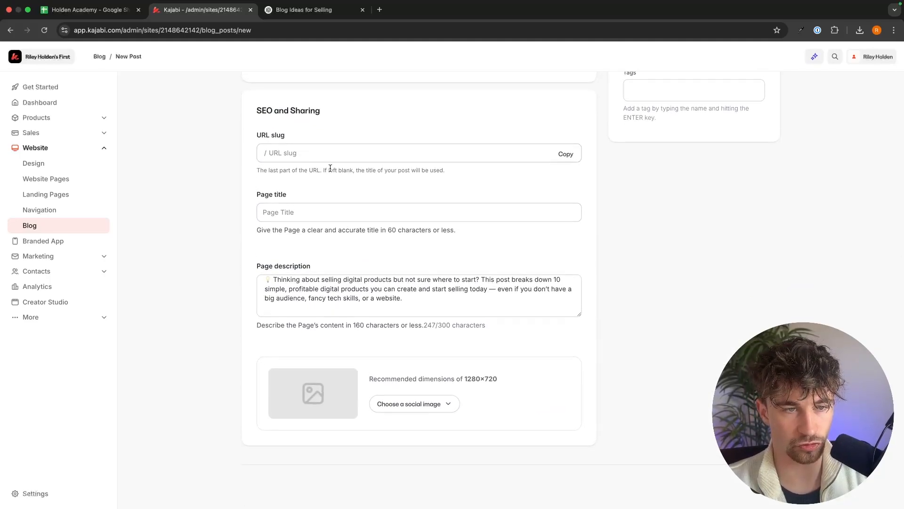
left_click(316, 205)
key("cmd+v")
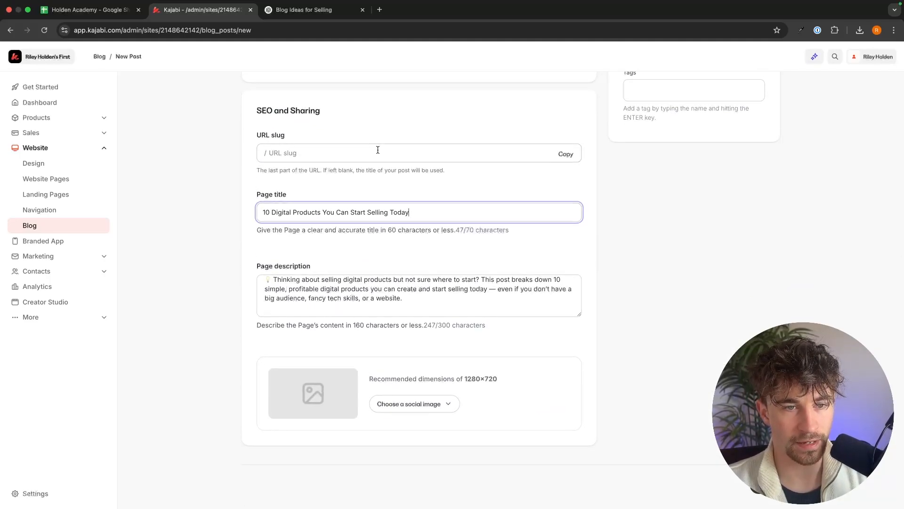
Set the URL slug to 10digitalproducts.
left_click(303, 146)
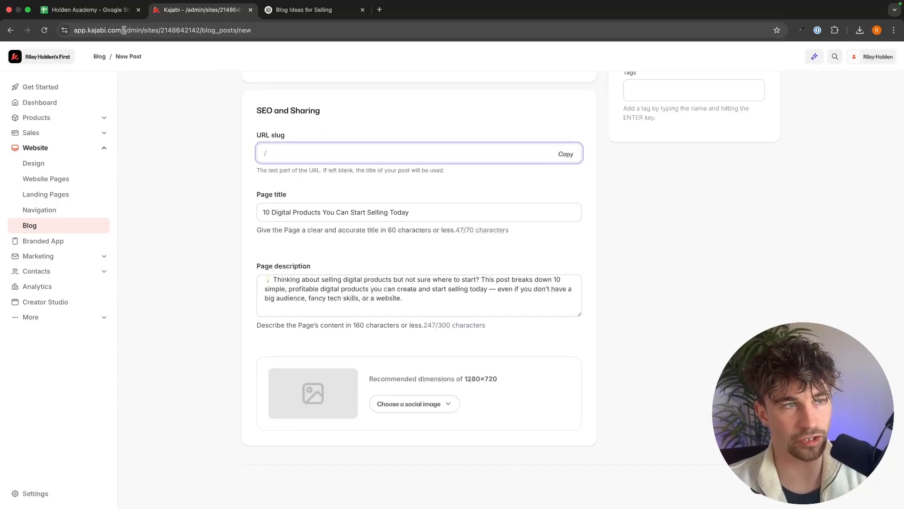
left_click_drag(124, 30, 266, 34)
left_click(170, 70)
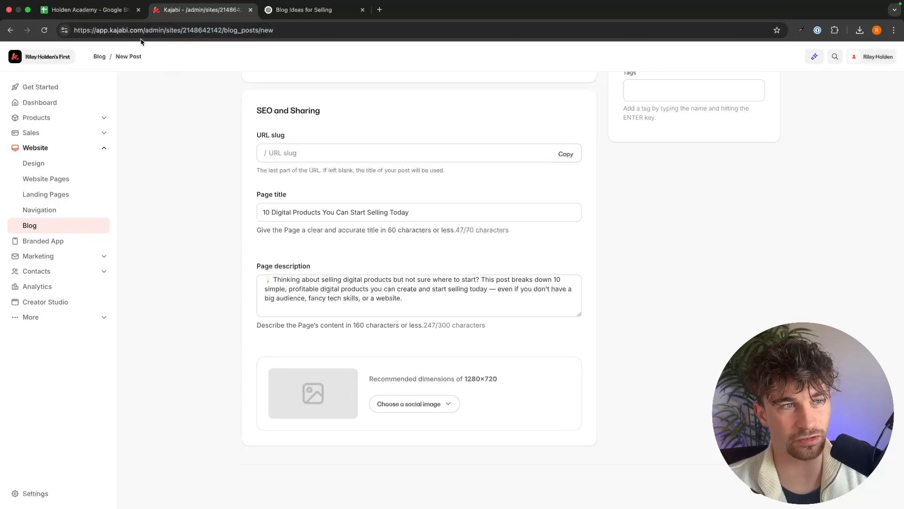
left_click(299, 155)
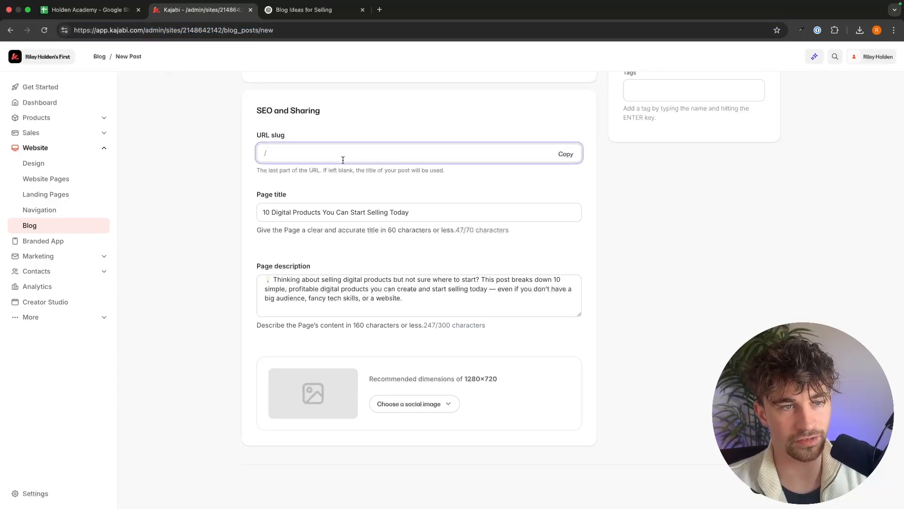
type("10digitalproducts")
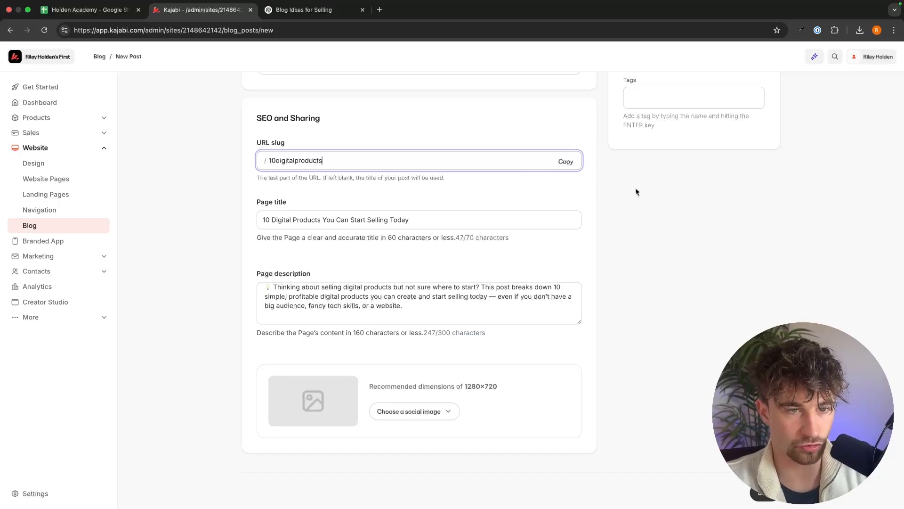
Add the tag 'digital products' to the post.
left_click(785, 204)
scroll(785, 204, "up", 8)
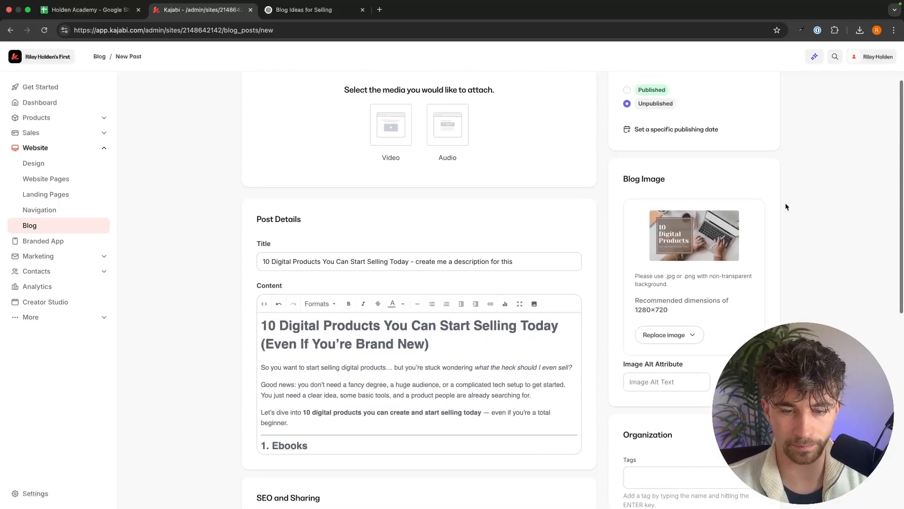
scroll(785, 205, "down", 8)
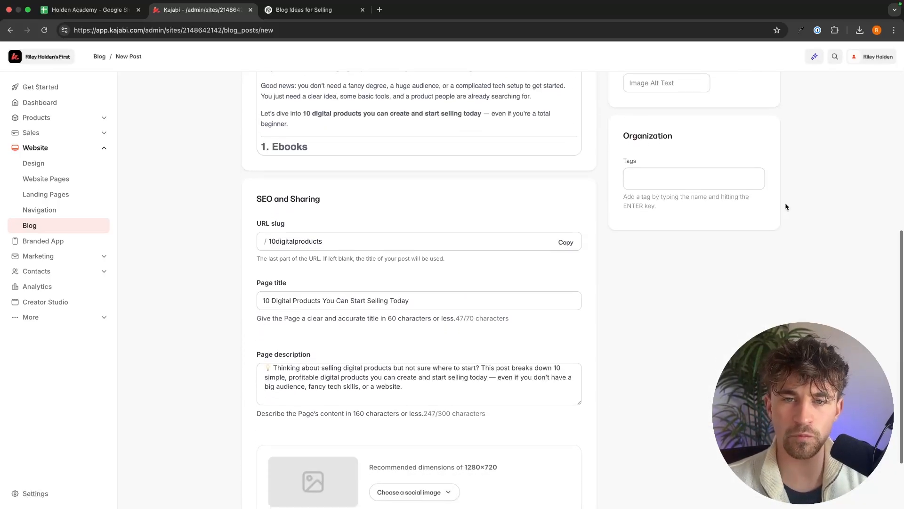
left_click(687, 116)
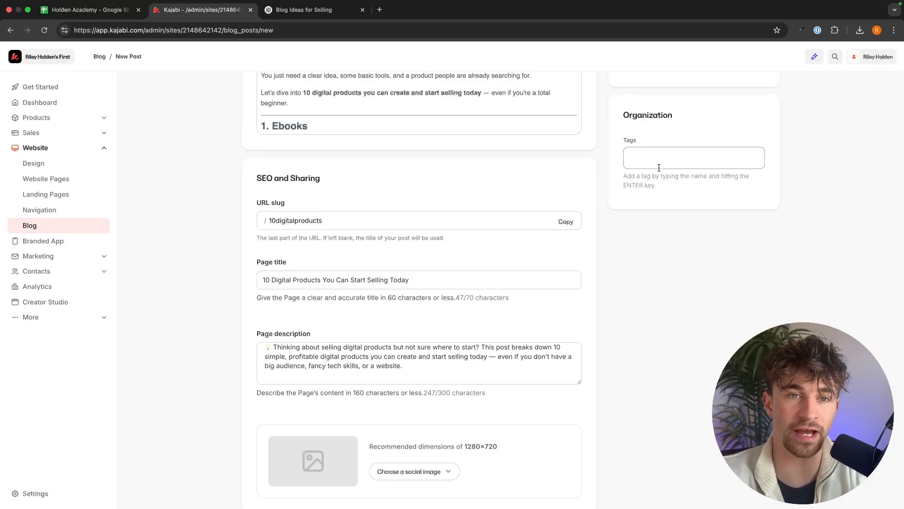
scroll(659, 167, "up", 5)
scroll(647, 350, "down", 2)
left_click(641, 306)
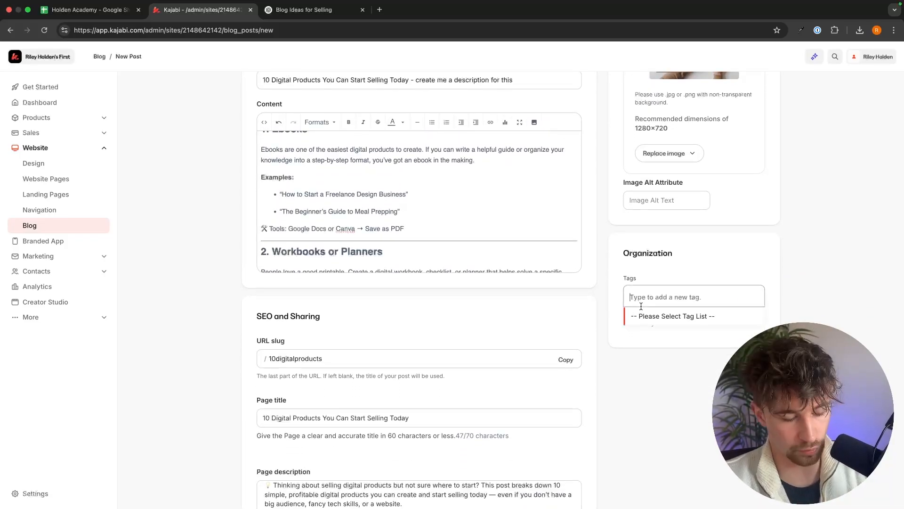
type("digital products")
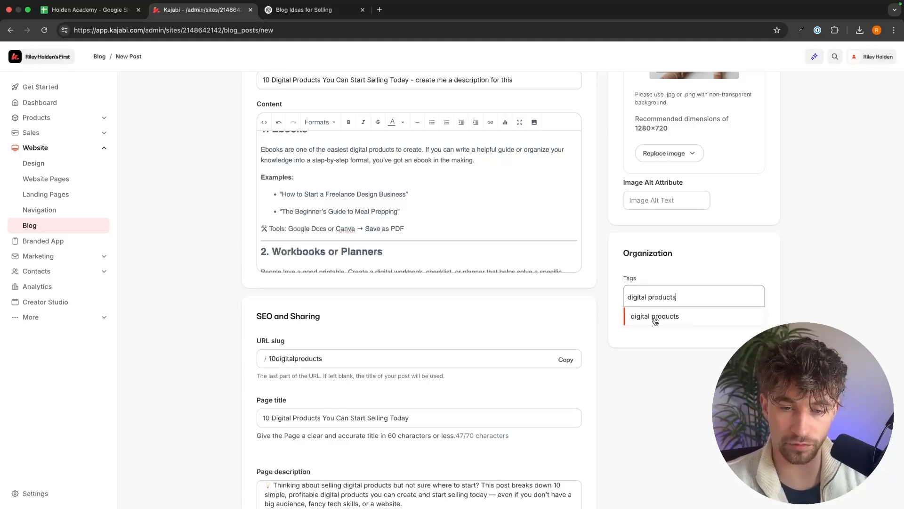
left_click(654, 316)
Return to the blog posts list and open the post's preview.
scroll(749, 302, "up", 1)
scroll(763, 283, "up", 2)
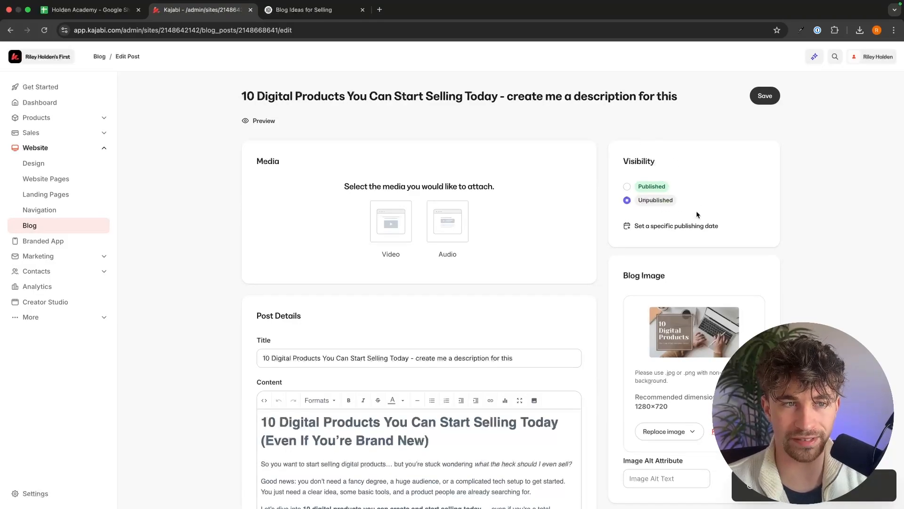
scroll(687, 200, "down", 10)
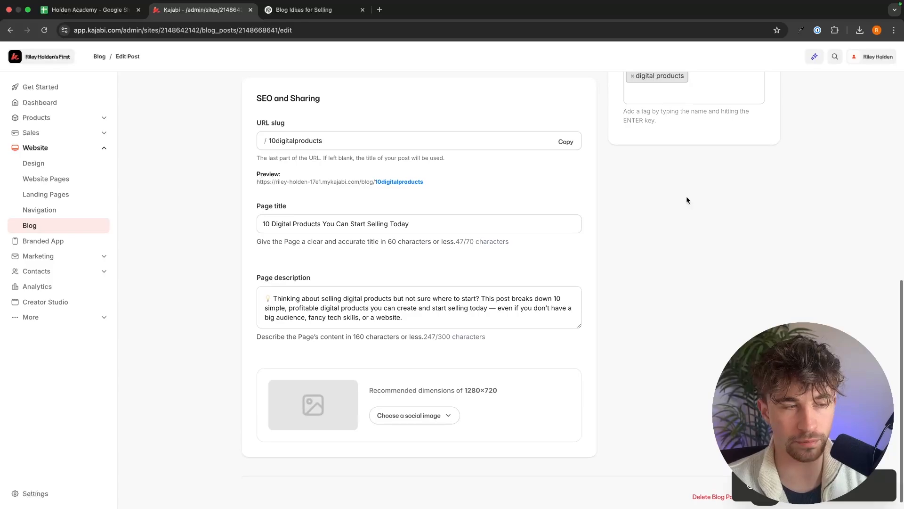
left_click(56, 227)
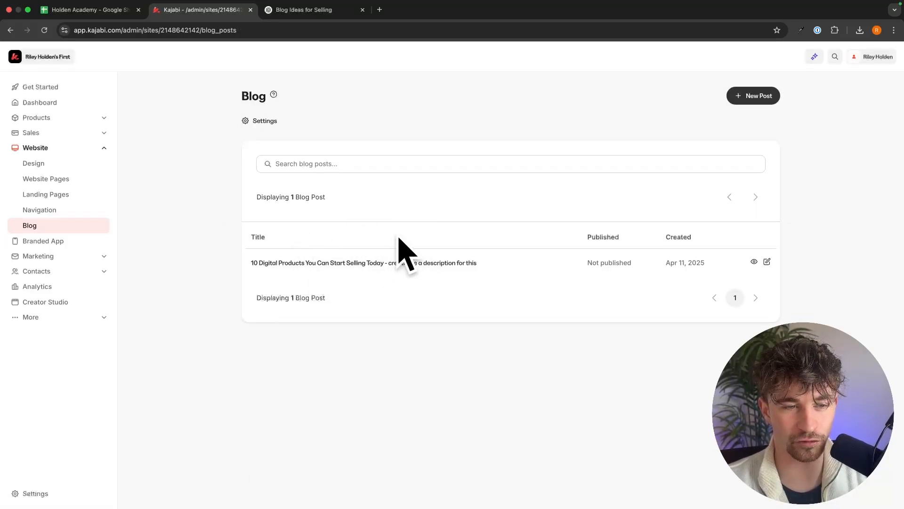
left_click(753, 264)
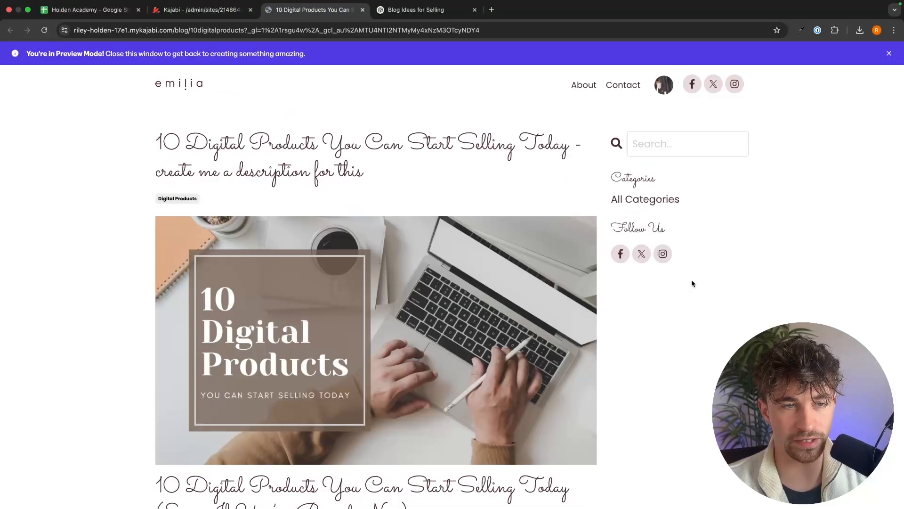
Scroll through the published post preview and close the preview.
scroll(703, 302, "down", 15)
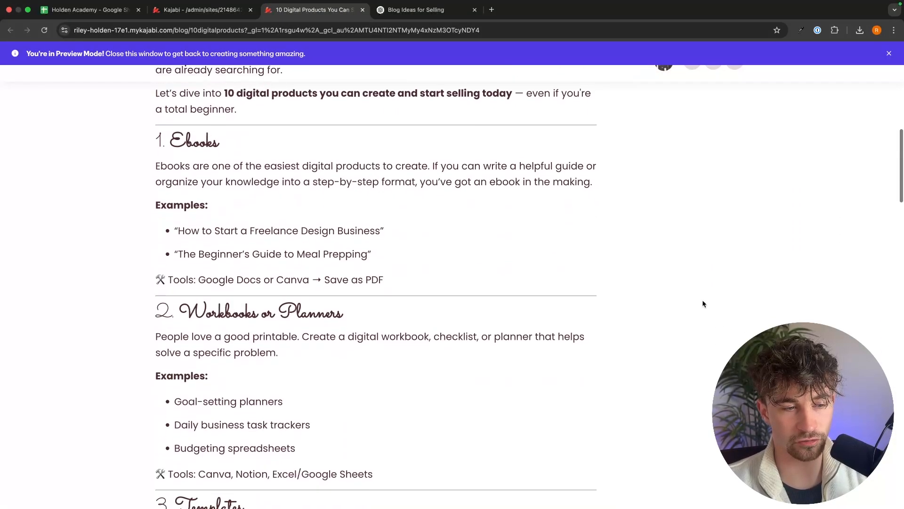
scroll(703, 302, "down", 8)
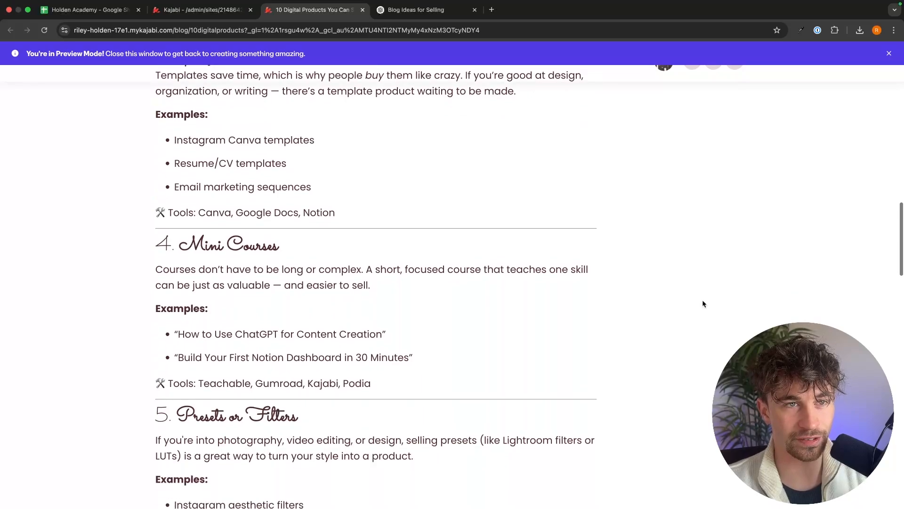
left_click(362, 9)
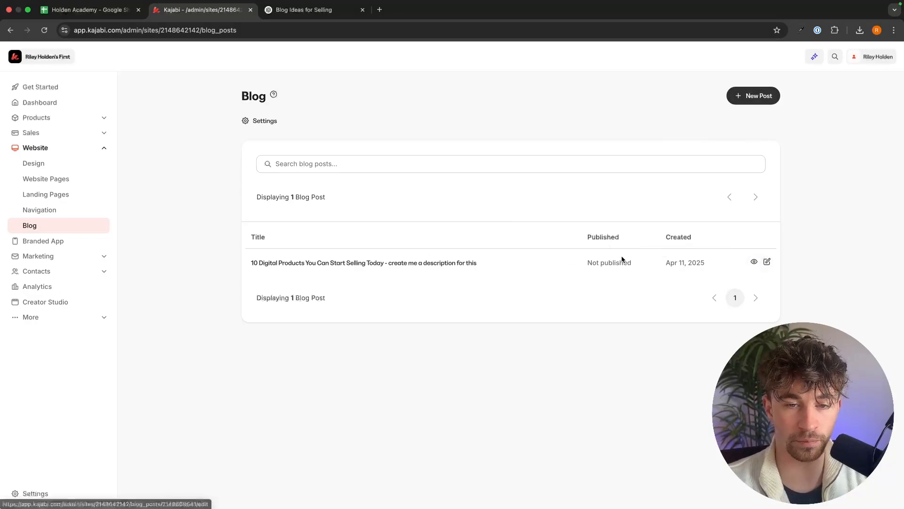
left_click_drag(592, 263, 650, 265)
left_click(768, 262)
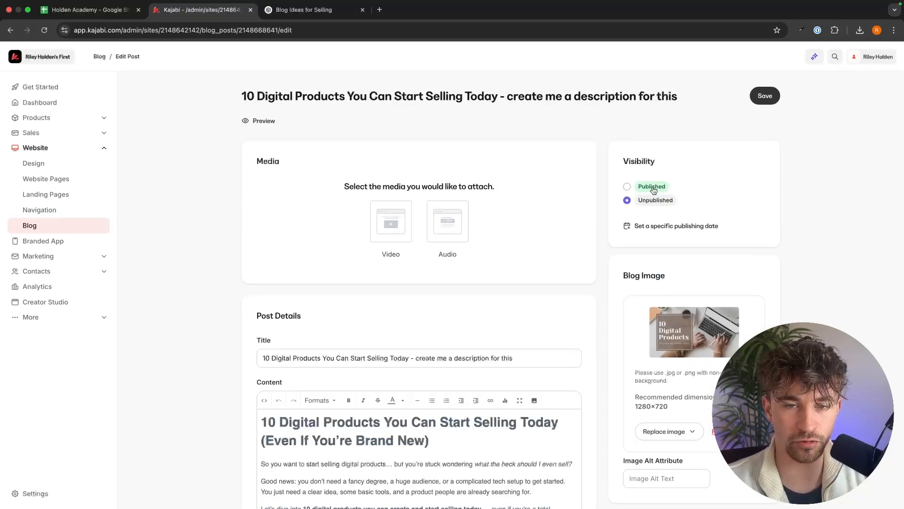
scroll(493, 115, "left", 5)
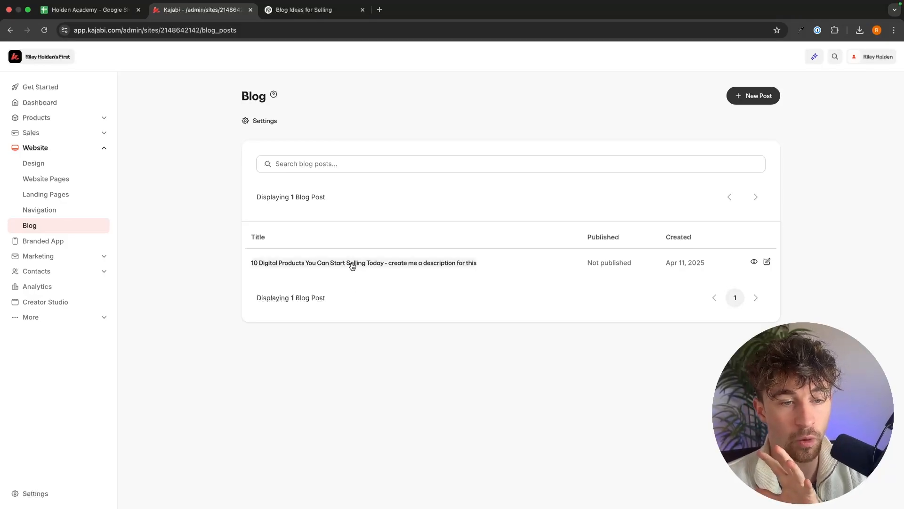
left_click(463, 263)
key("super+[")
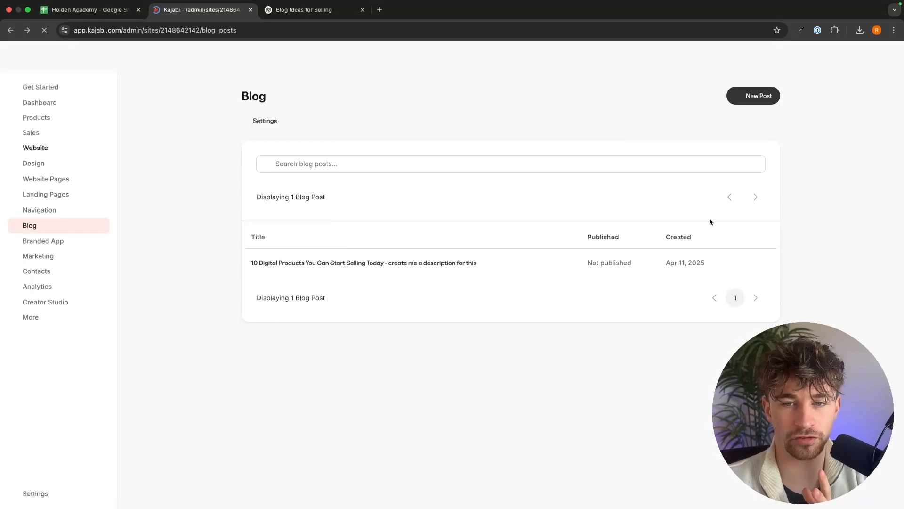
Preview the blog post again, select its title text, and close the preview.
left_click(754, 262)
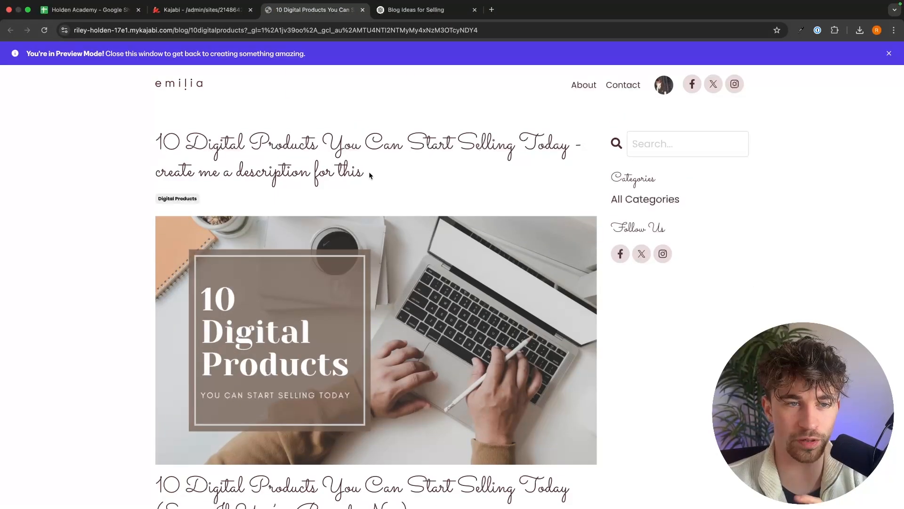
left_click_drag(370, 172, 152, 144)
left_click(260, 140)
left_click_drag(368, 173, 153, 133)
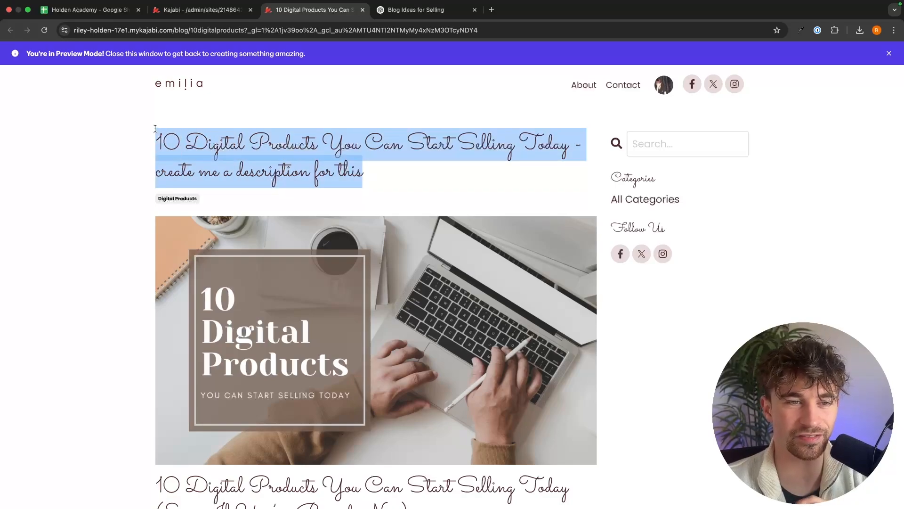
left_click(210, 120)
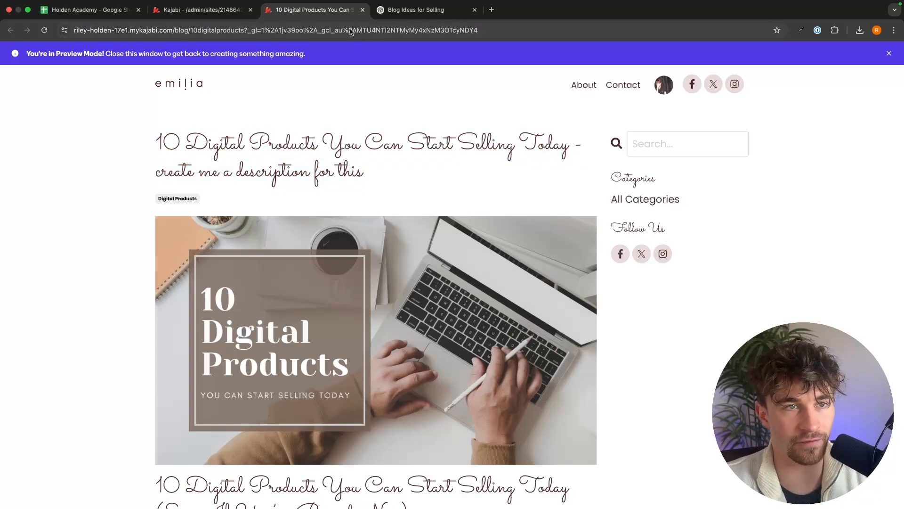
left_click(362, 9)
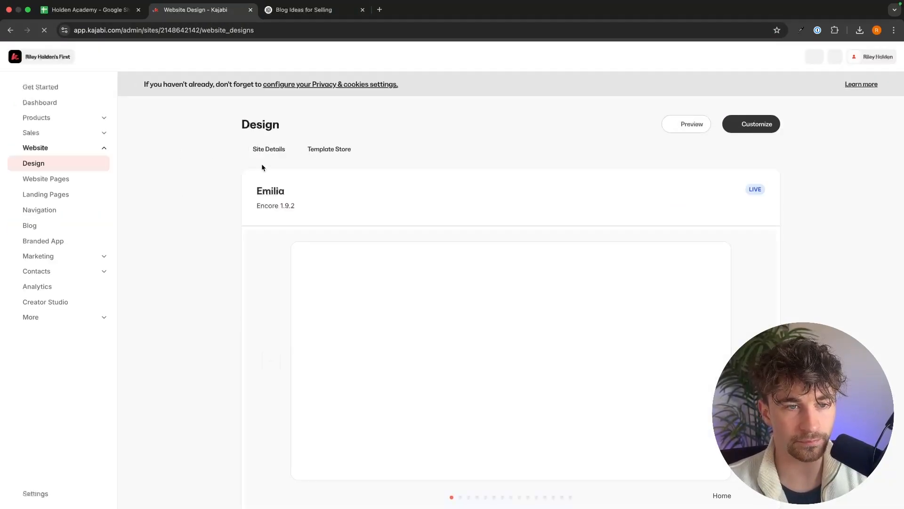
Open the site design's Style Guide settings in the customizer and set the primary color to the blue preset.
scroll(532, 191, "down", 1)
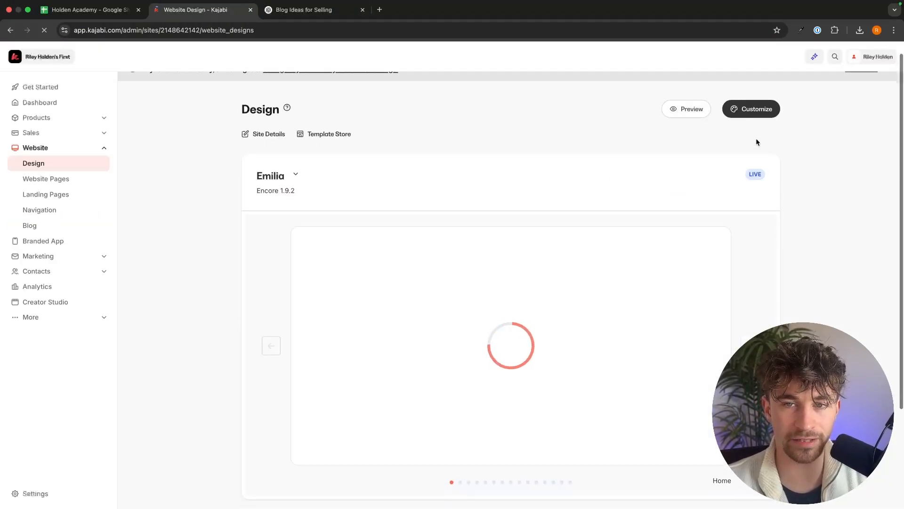
left_click(751, 110)
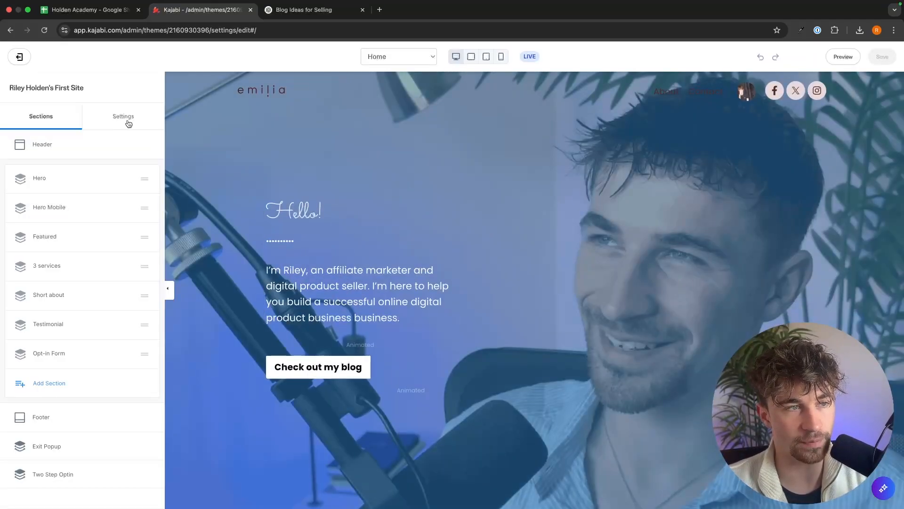
left_click(128, 121)
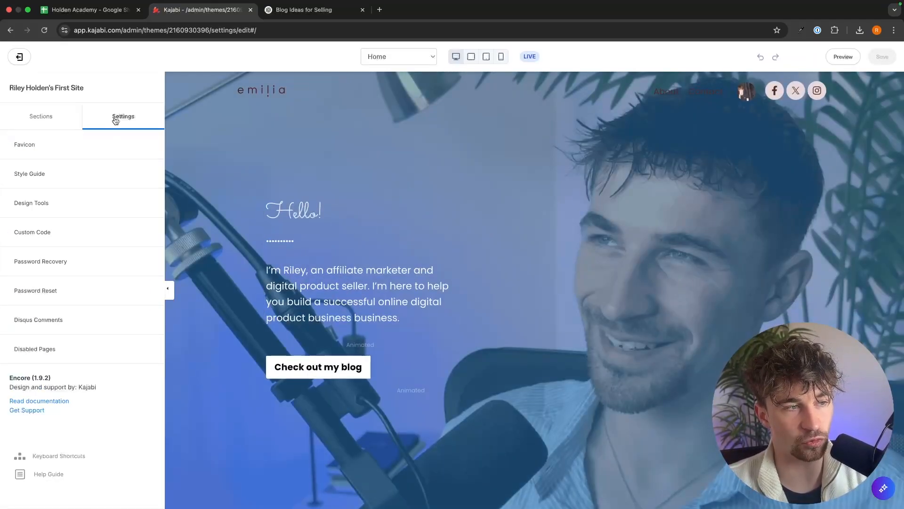
left_click(48, 175)
scroll(65, 245, "down", 5)
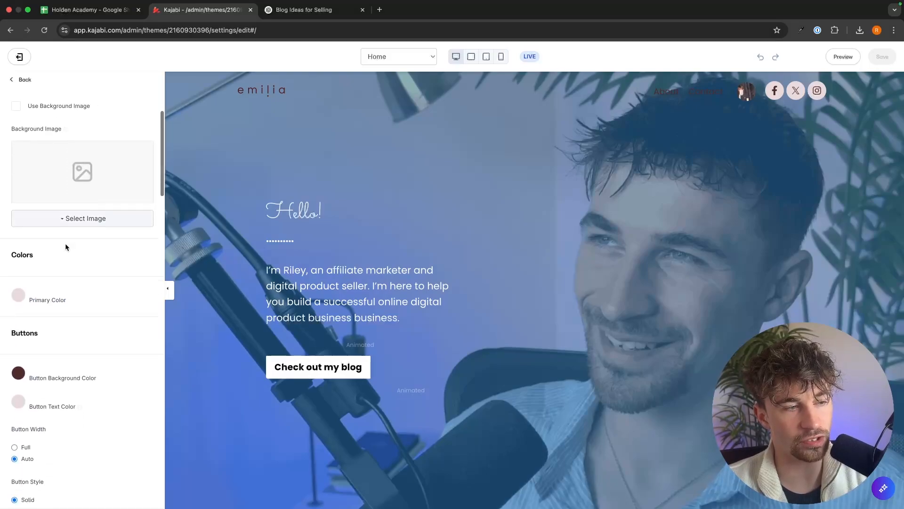
left_click(19, 243)
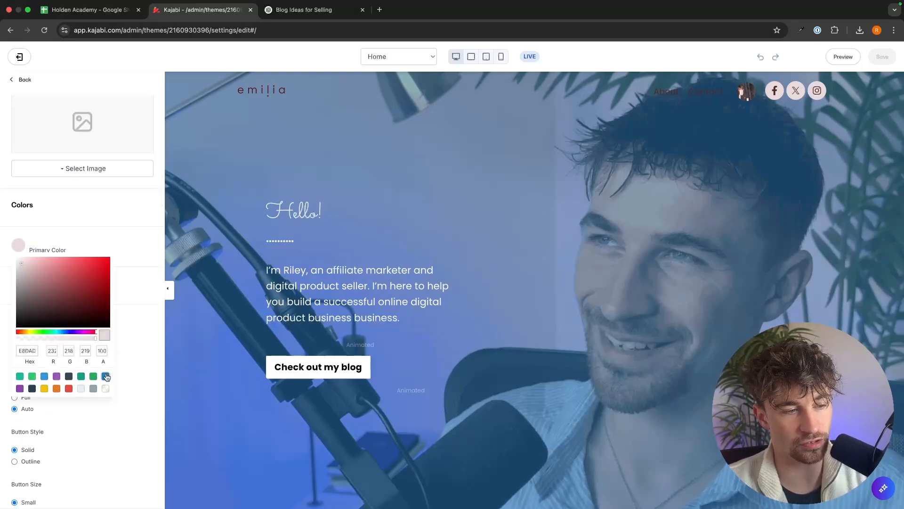
left_click(106, 375)
left_click(151, 346)
Set the button background color to white FFFFFF and the button text color to black 000000.
scroll(125, 336, "down", 3)
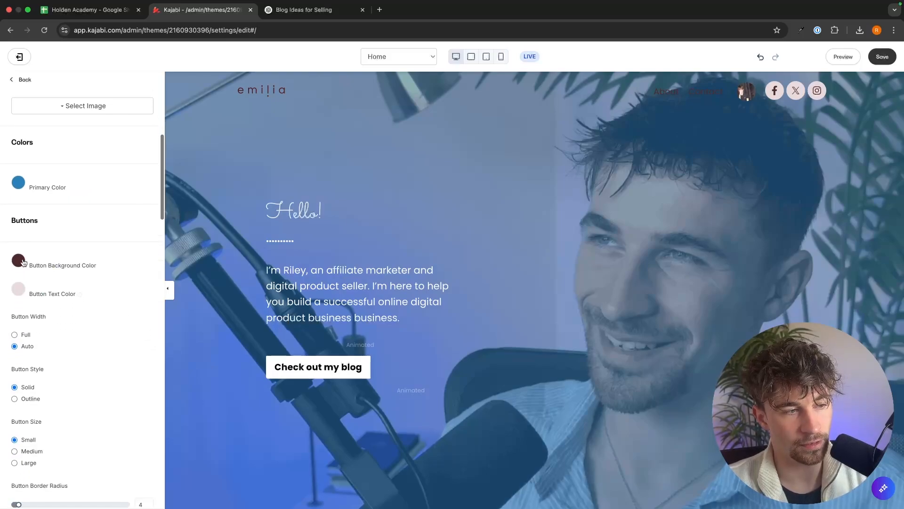
left_click(20, 261)
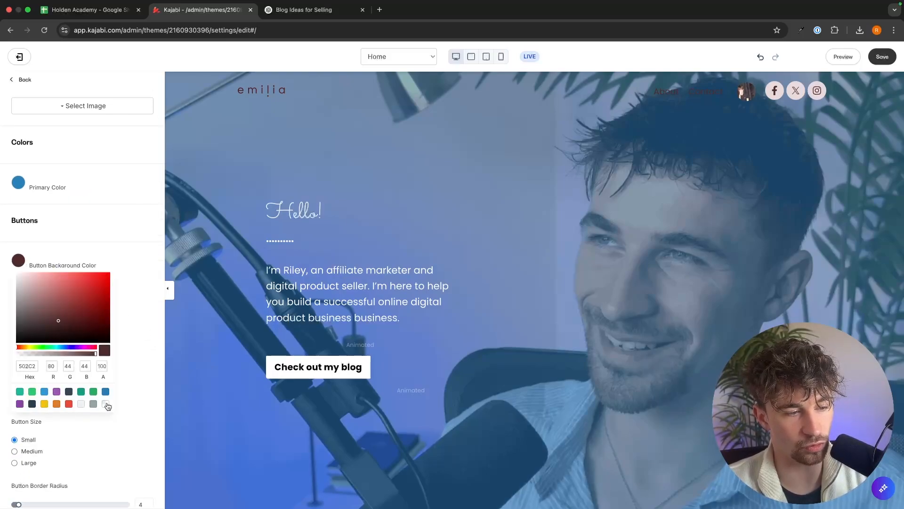
left_click_drag(60, 339, 9, 268)
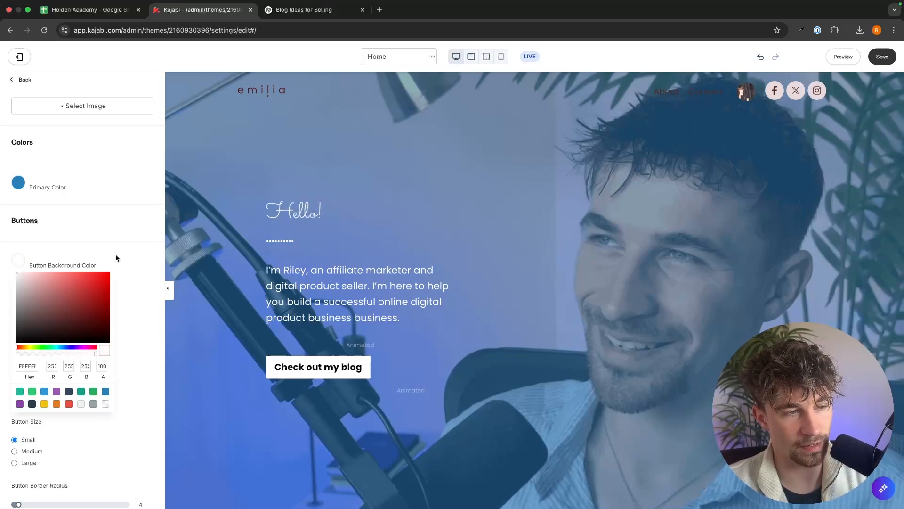
left_click(116, 258)
left_click(19, 289)
left_click_drag(21, 362, 25, 385)
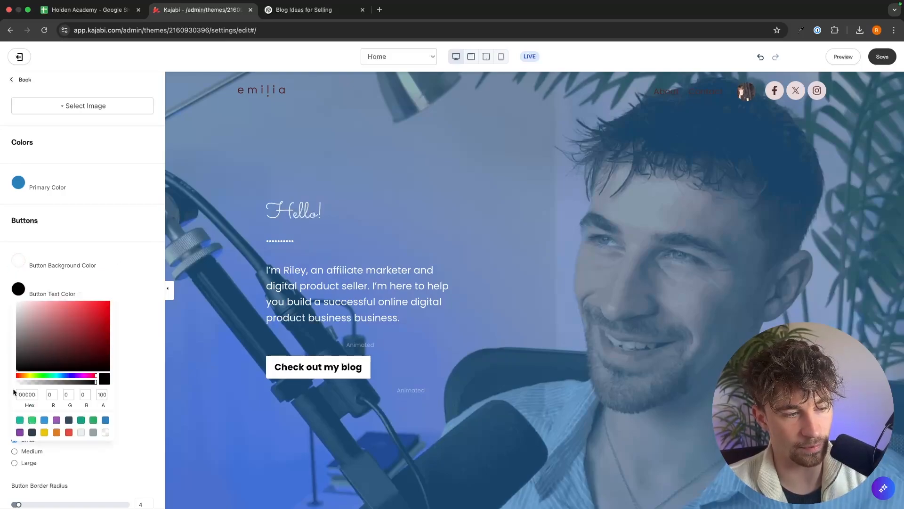
left_click(168, 332)
Change the body font to Montserrat.
scroll(113, 333, "down", 7)
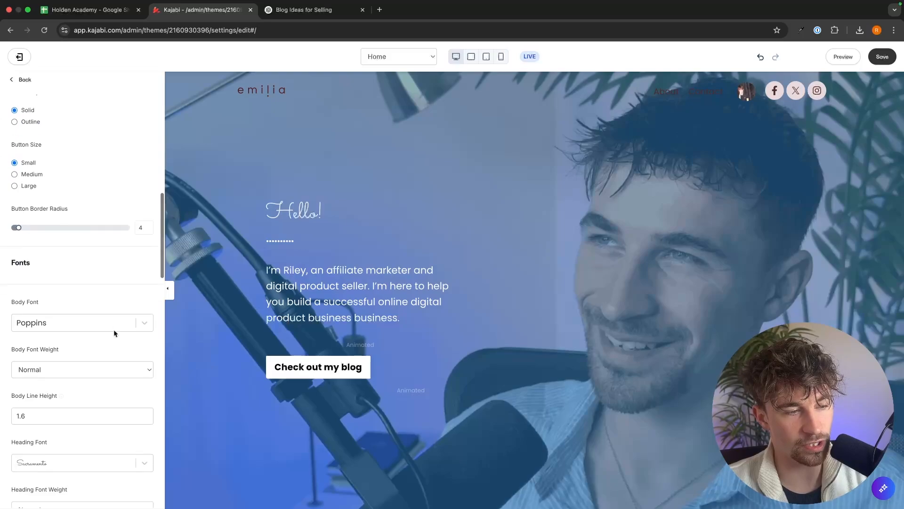
left_click(101, 272)
scroll(72, 306, "up", 10)
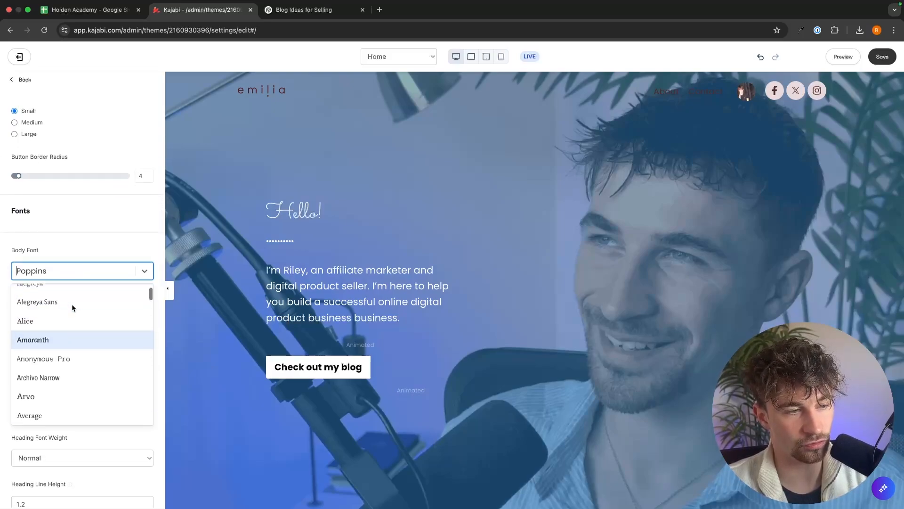
scroll(75, 315, "down", 12)
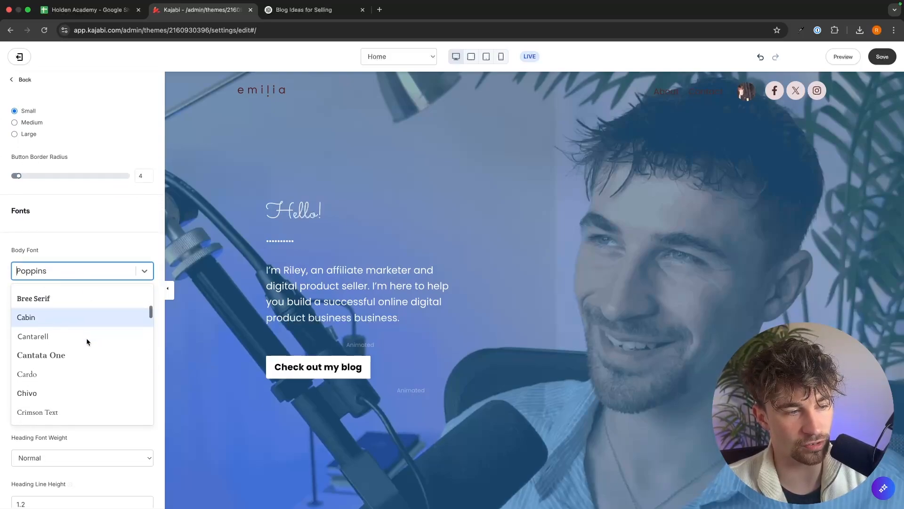
scroll(86, 337, "down", 8)
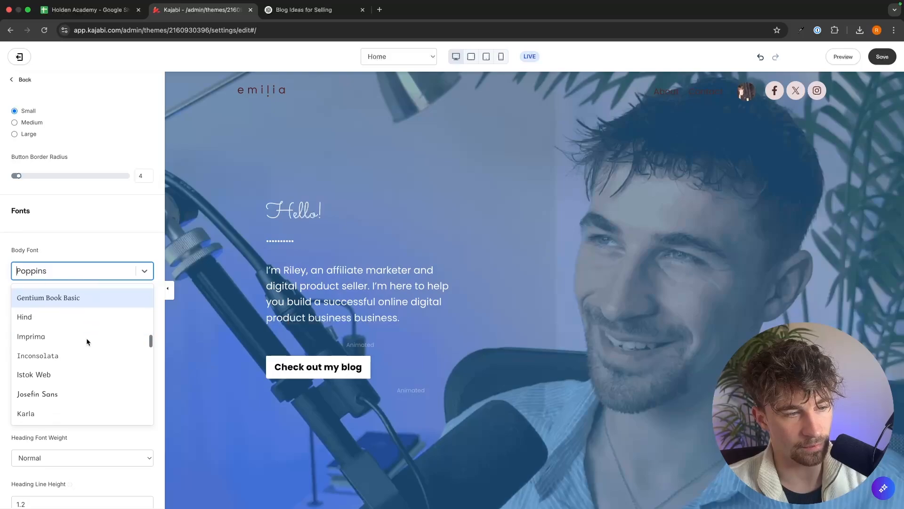
left_click(64, 264)
type("mo")
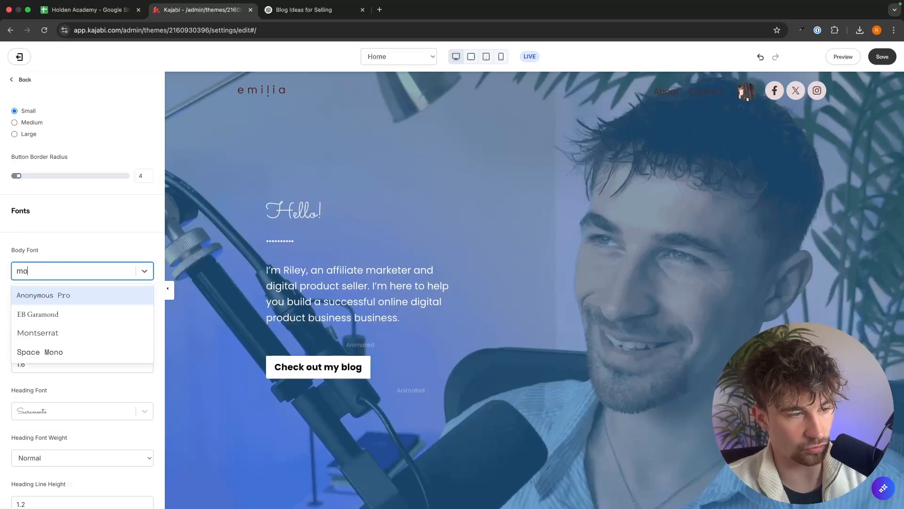
left_click(77, 333)
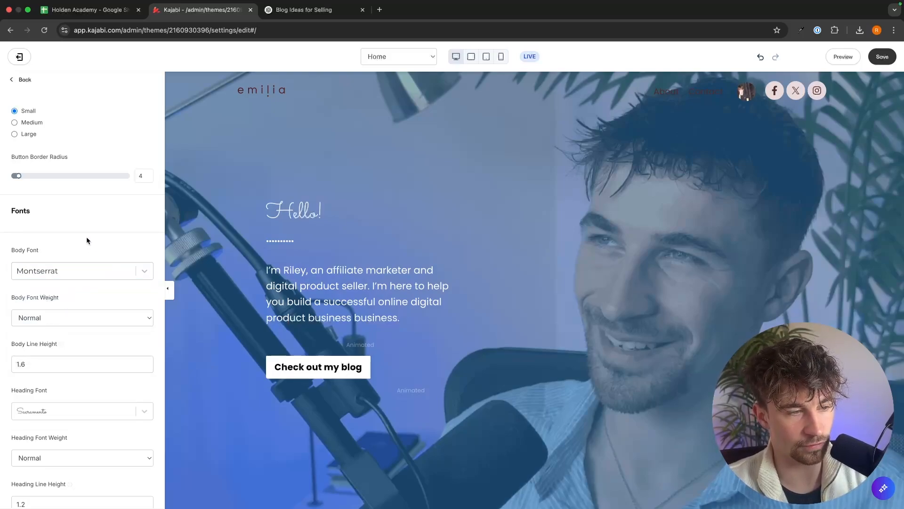
Change the heading font to Montserrat.
scroll(87, 241, "down", 1)
scroll(87, 240, "down", 2)
left_click(43, 334)
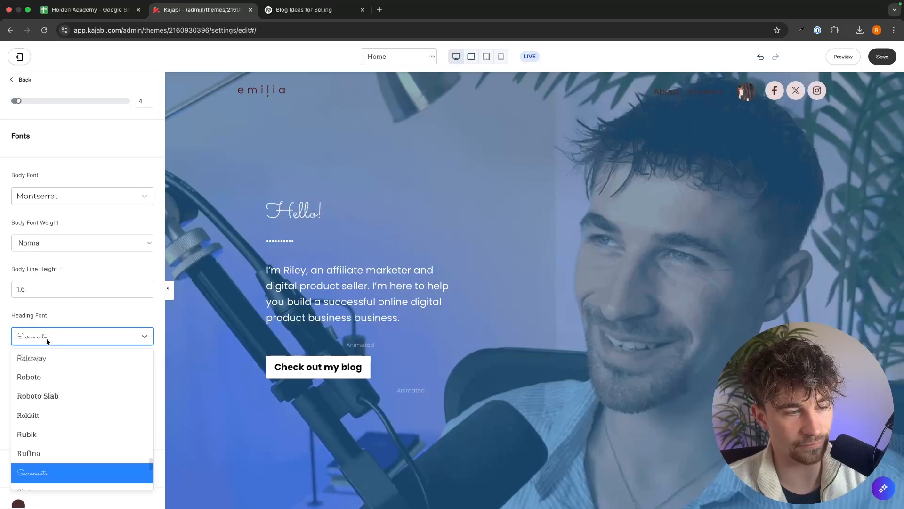
type("mon")
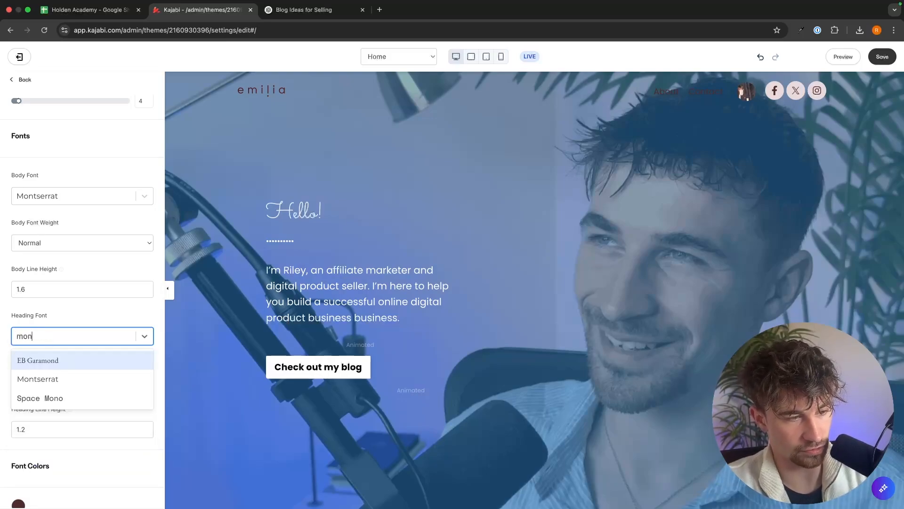
left_click(44, 379)
Set the heading font color to the blue preset and the body font color to black.
scroll(91, 314, "down", 5)
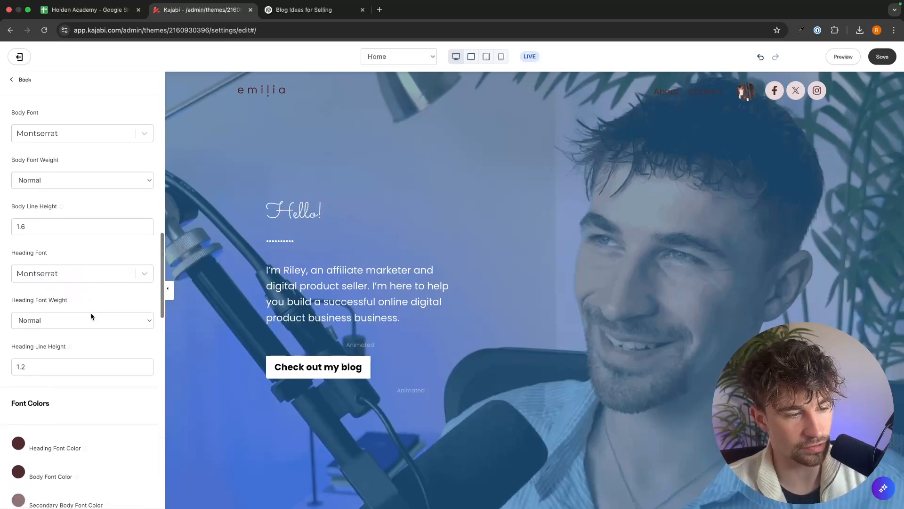
scroll(91, 316, "down", 3)
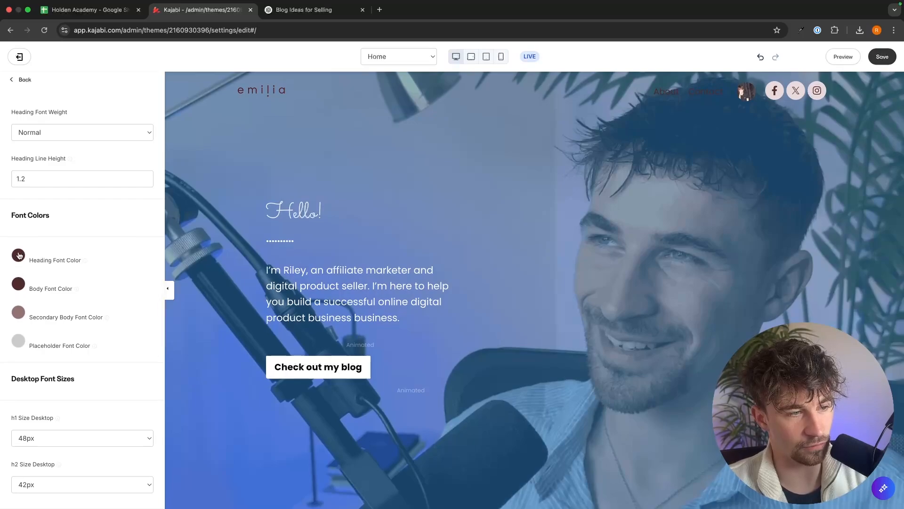
left_click(18, 254)
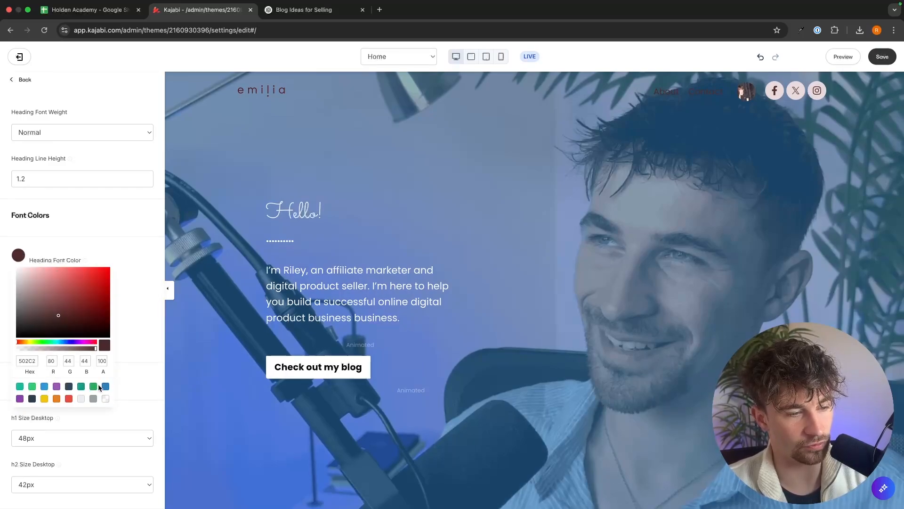
left_click(105, 386)
left_click(19, 283)
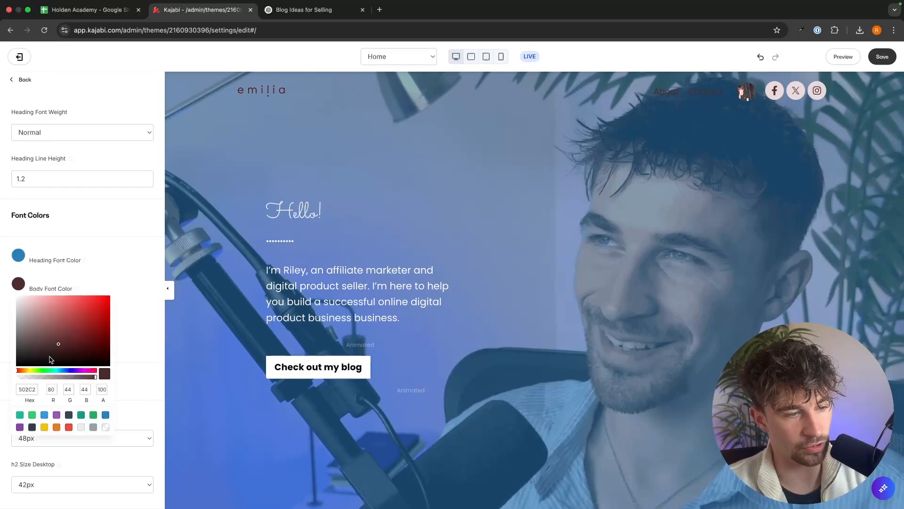
mouse_move(47, 352)
left_mouse_down()
mouse_move(32, 341)
mouse_move(6, 355)
left_mouse_up()
left_click(166, 286)
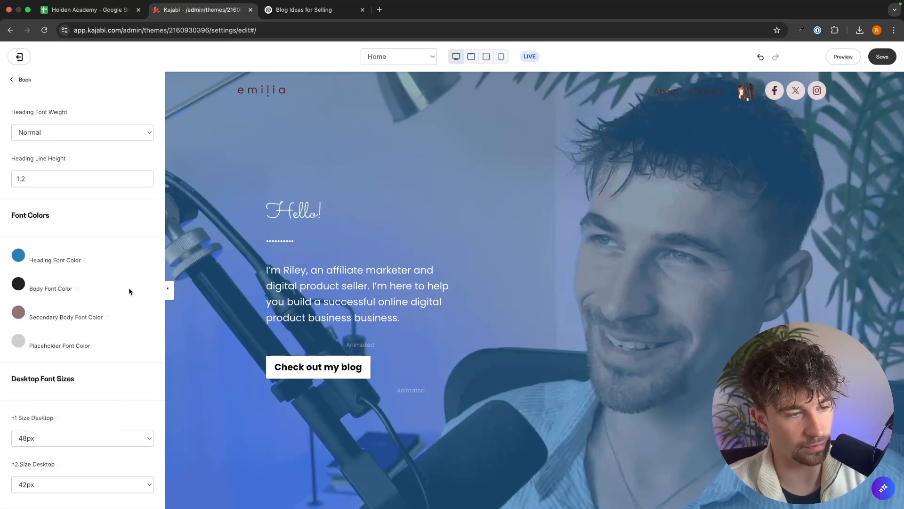
Set the secondary body font color to bright blue 0018FF.
left_click(17, 317)
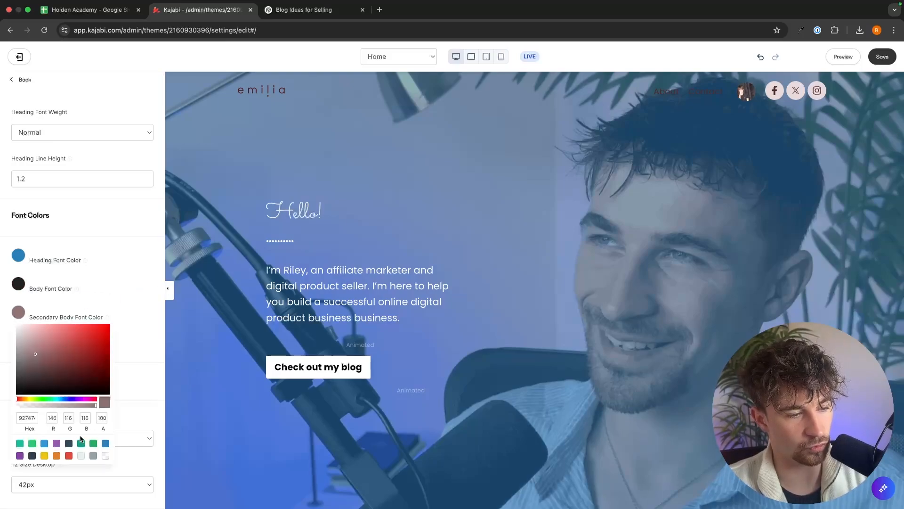
left_click(83, 361)
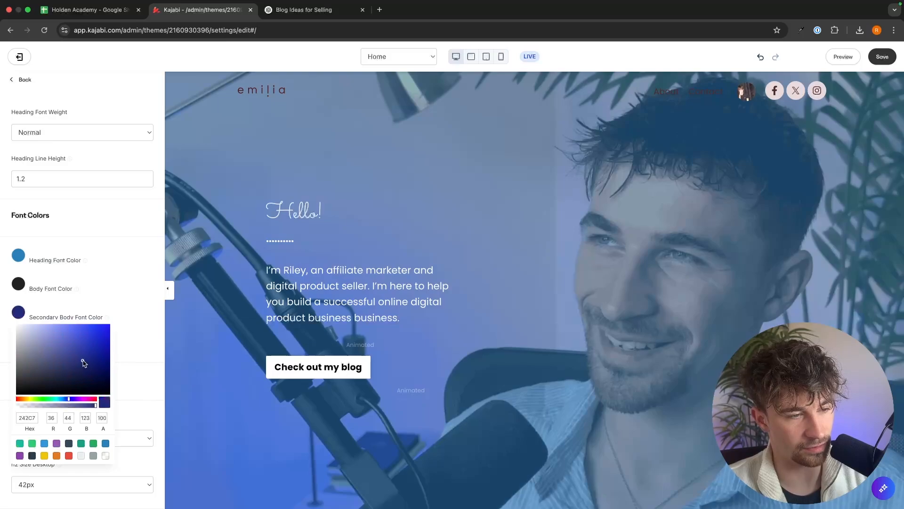
left_click(131, 326)
Set the placeholder font color to white and save the theme changes.
left_click(20, 340)
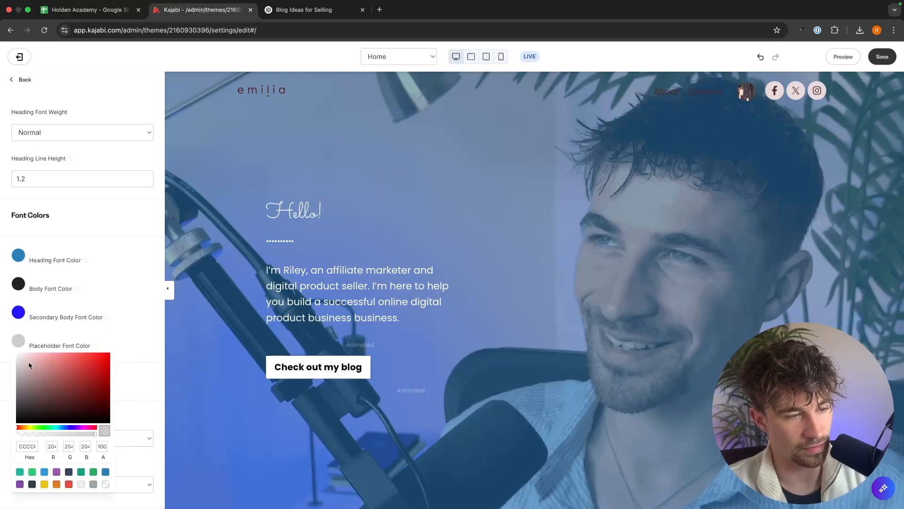
left_click_drag(29, 365, 14, 355)
left_click(143, 324)
scroll(143, 324, "down", 15)
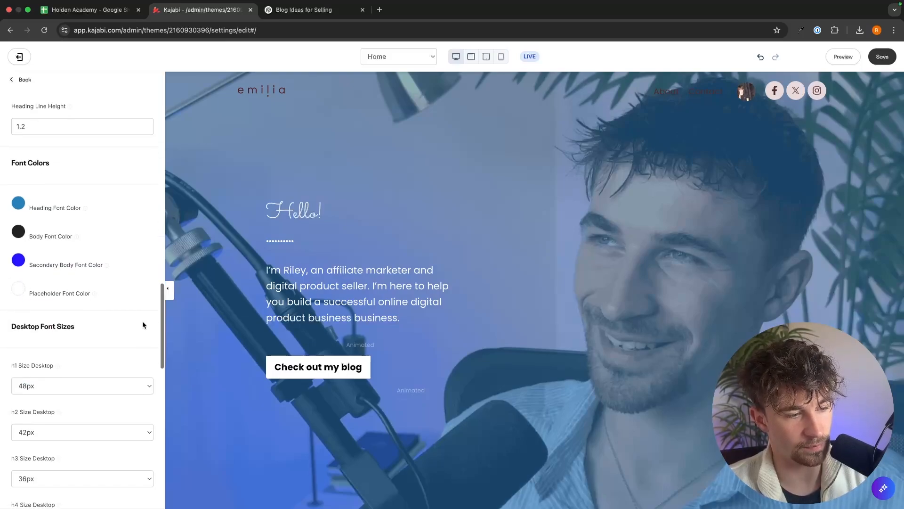
left_click(883, 59)
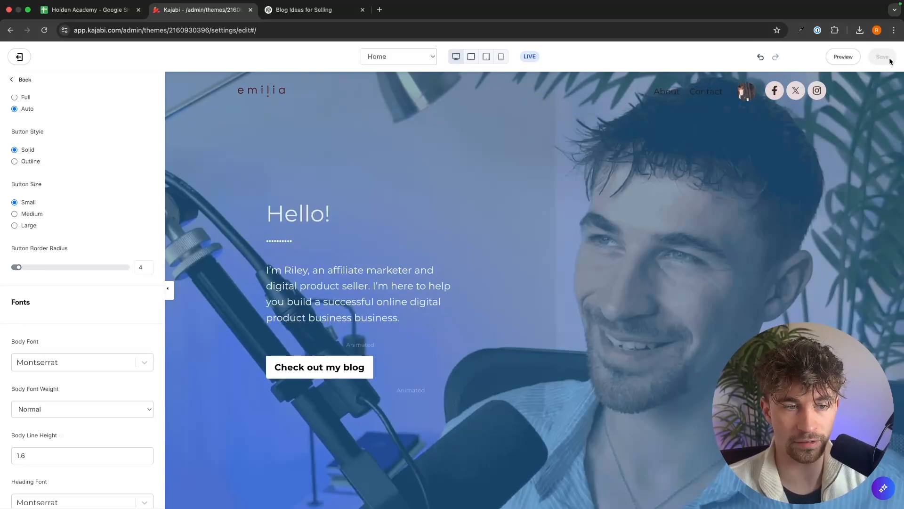
Exit the theme editor, go to the blog and open a preview of the blog post.
left_click(19, 57)
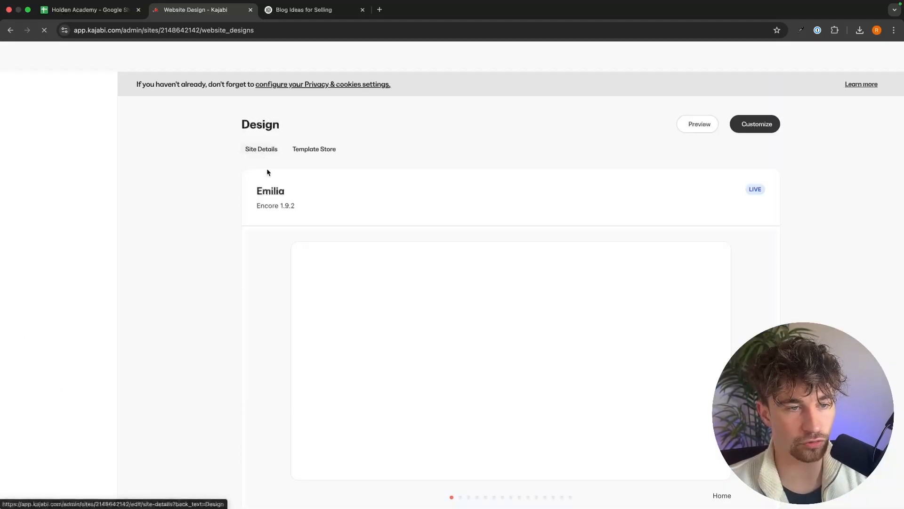
left_click(49, 227)
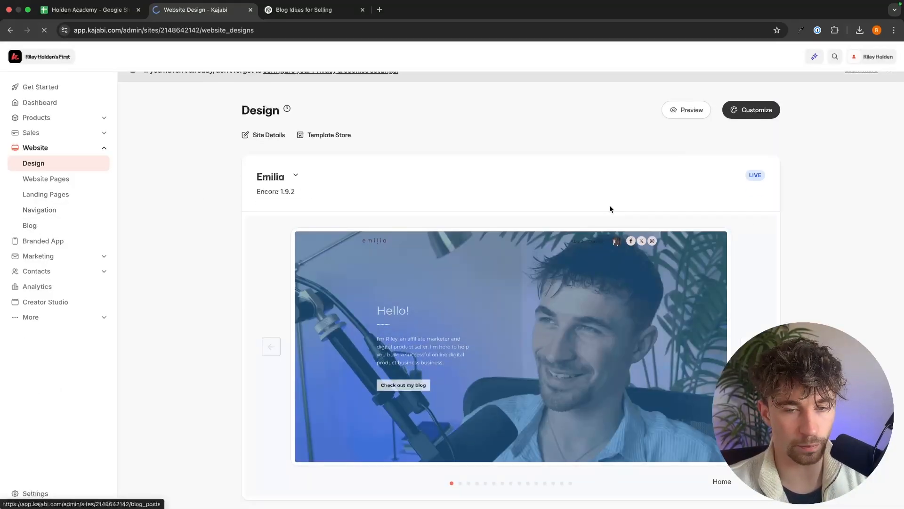
left_click(754, 262)
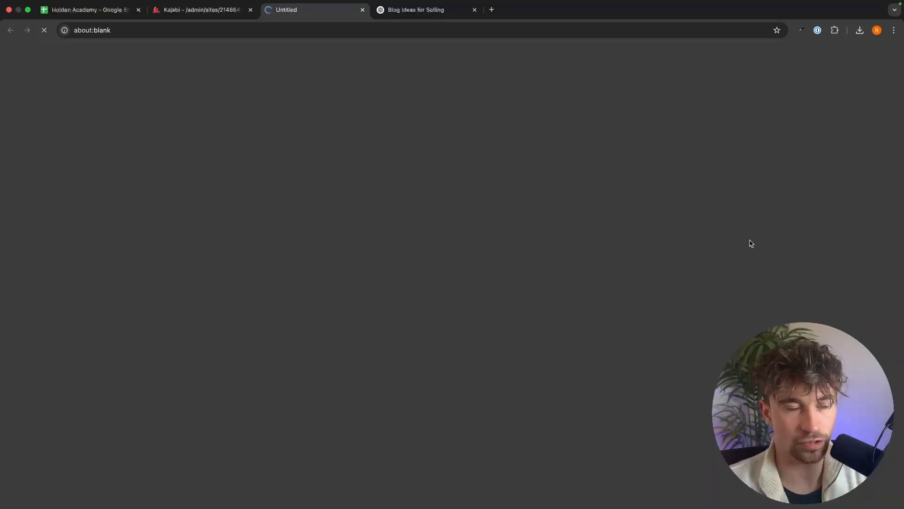
Scroll through the blog post preview to check its new fonts and colors, then close the preview tab.
scroll(583, 228, "down", 8)
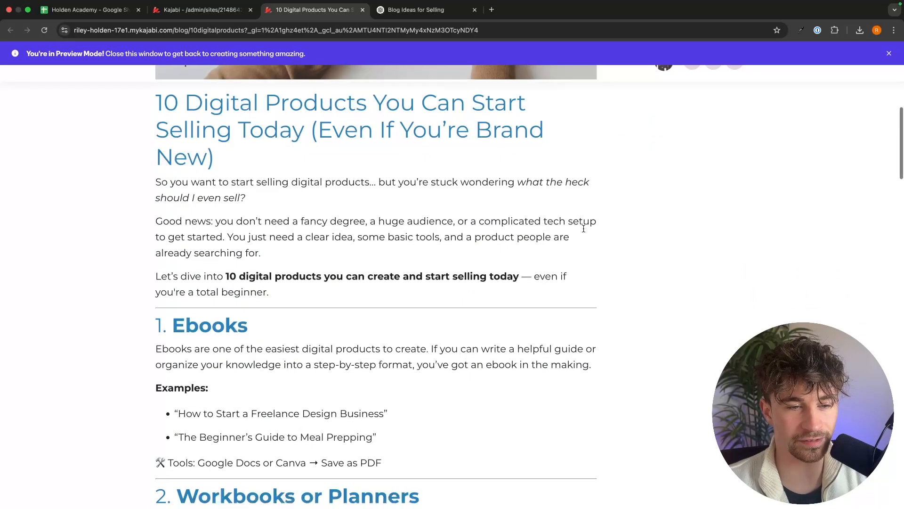
scroll(582, 228, "down", 4)
scroll(639, 252, "up", 7)
scroll(639, 252, "down", 3)
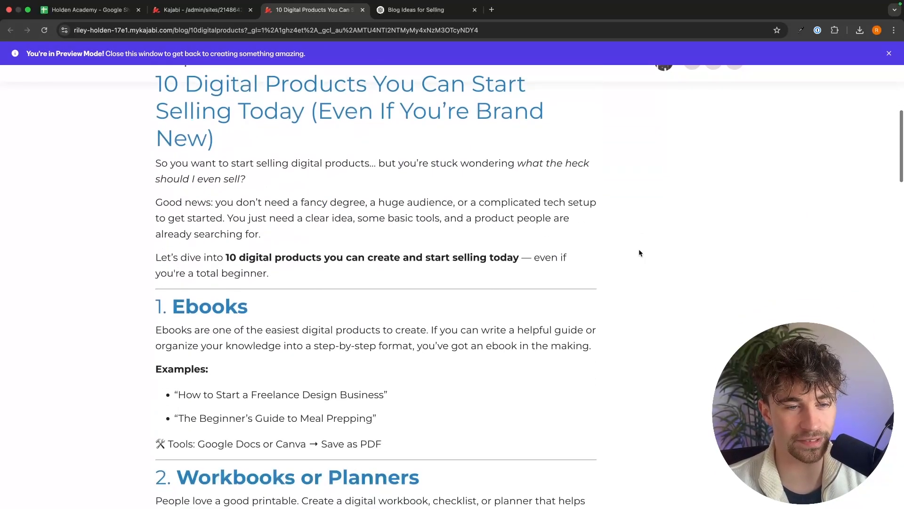
scroll(639, 253, "down", 3)
scroll(639, 253, "up", 5)
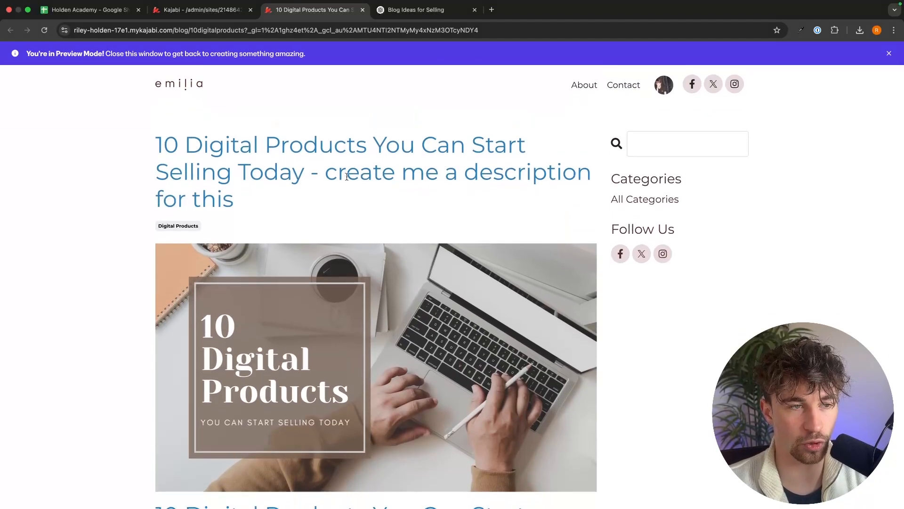
left_click_drag(141, 143, 169, 123)
left_click(281, 215)
left_click(206, 135)
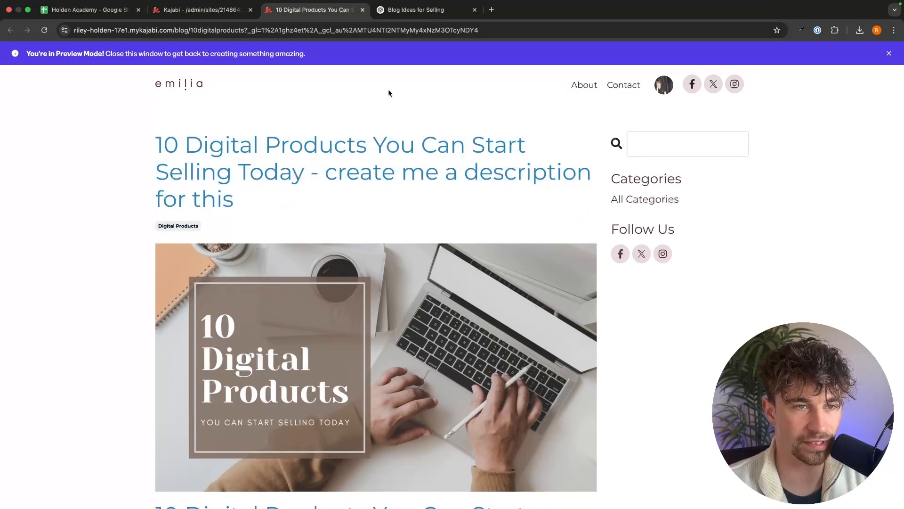
left_click(363, 10)
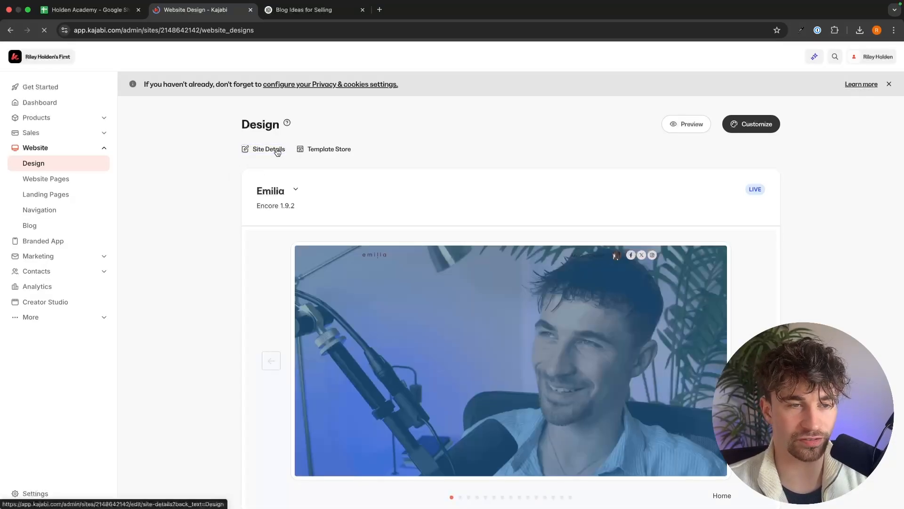
Open Site Details and look through the general, branding, color palette, instructor and SEO settings.
left_click(277, 150)
scroll(553, 161, "down", 2)
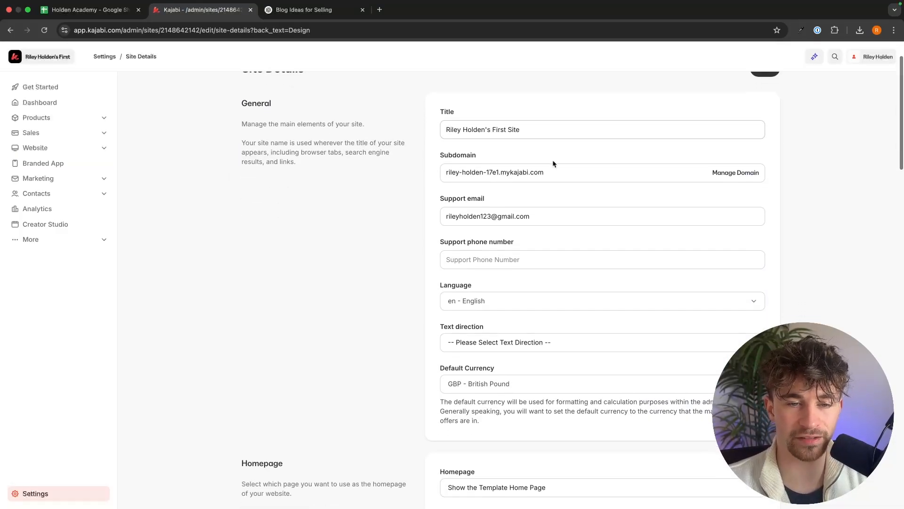
scroll(554, 164, "down", 6)
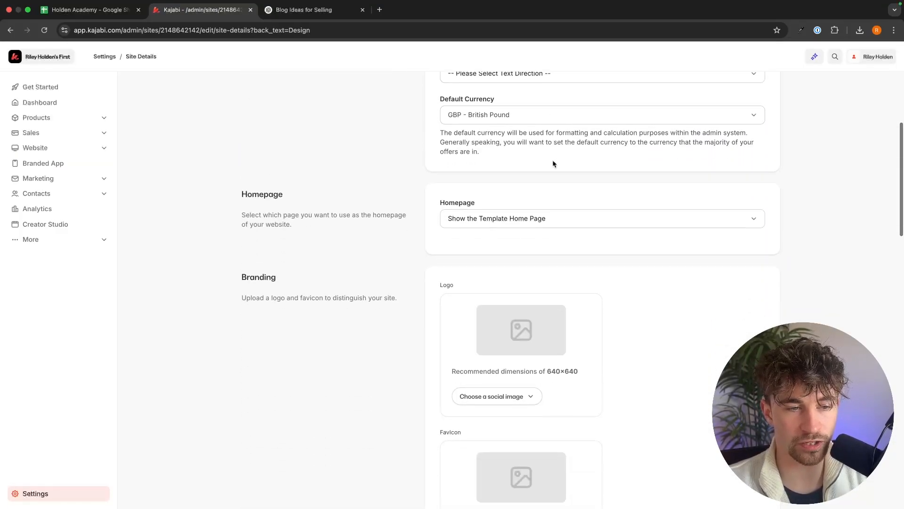
scroll(554, 164, "down", 5)
scroll(296, 93, "up", 2)
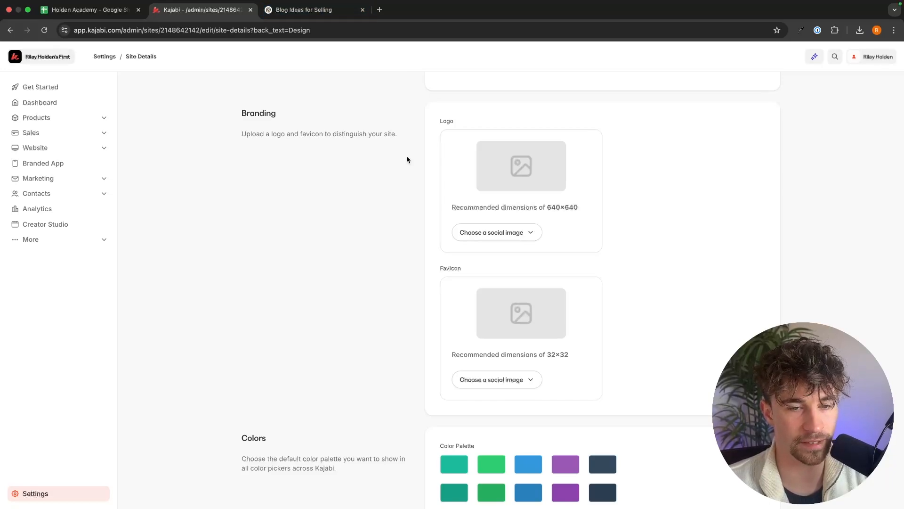
scroll(505, 212, "down", 3)
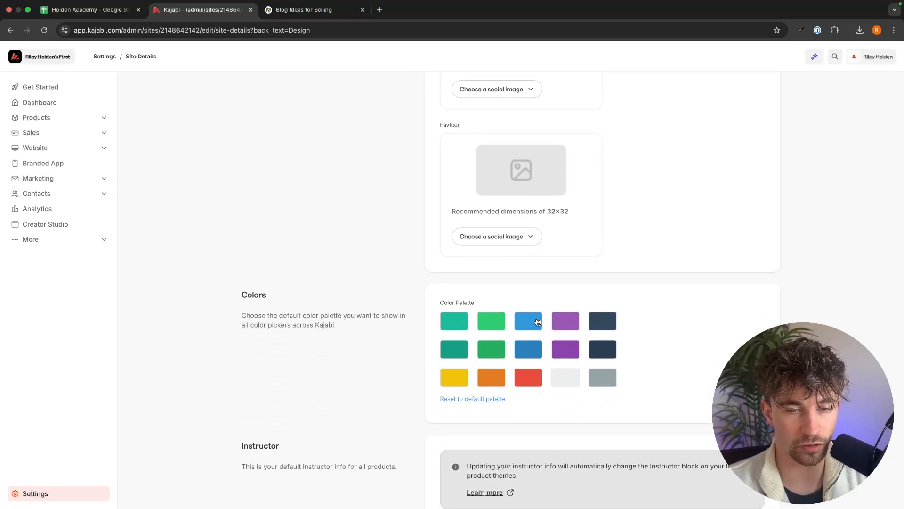
left_click(537, 322)
left_click(712, 267)
scroll(712, 268, "down", 2)
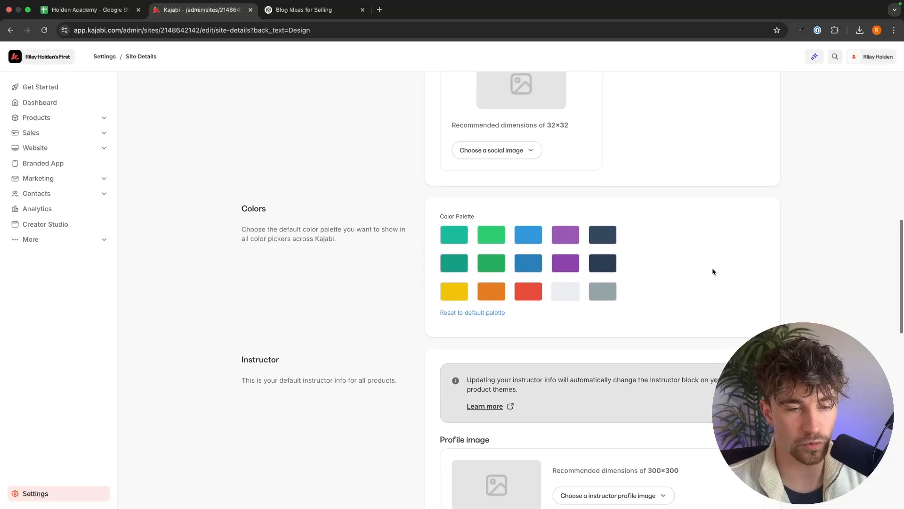
scroll(712, 267, "down", 8)
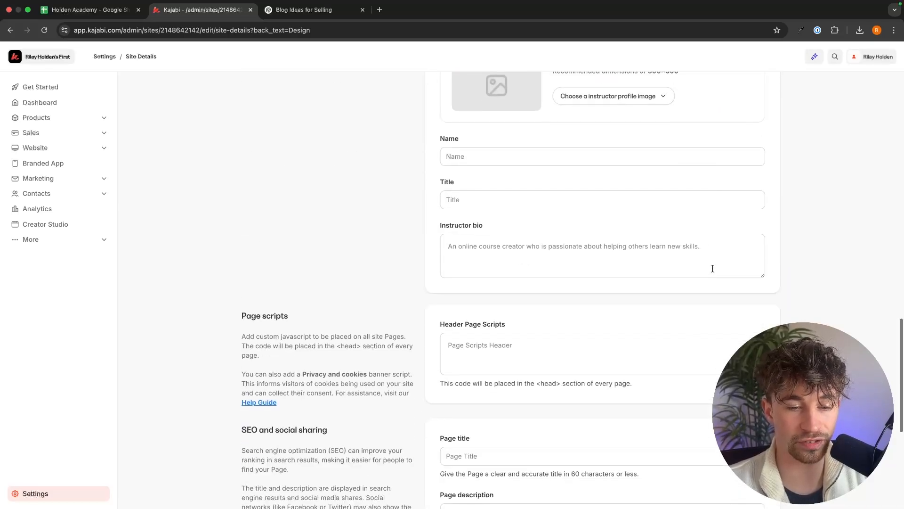
scroll(500, 128, "up", 1)
scroll(510, 209, "down", 1)
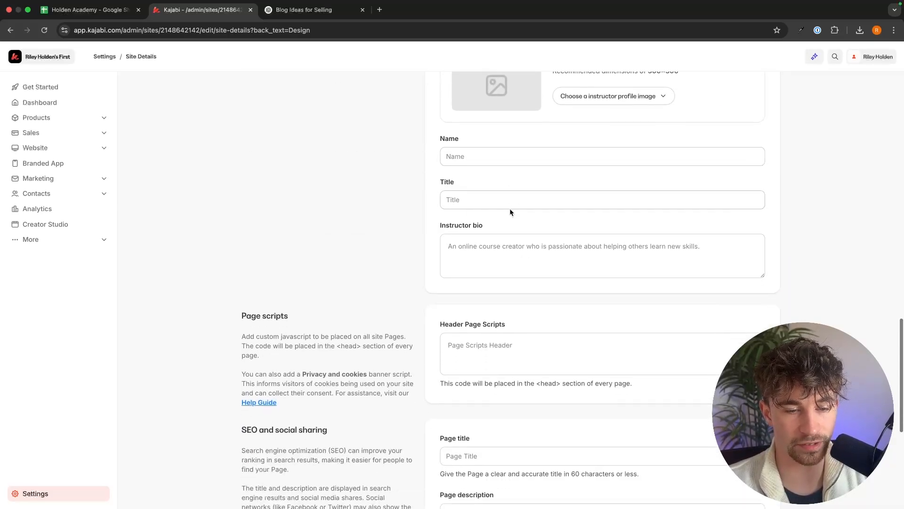
scroll(509, 208, "down", 6)
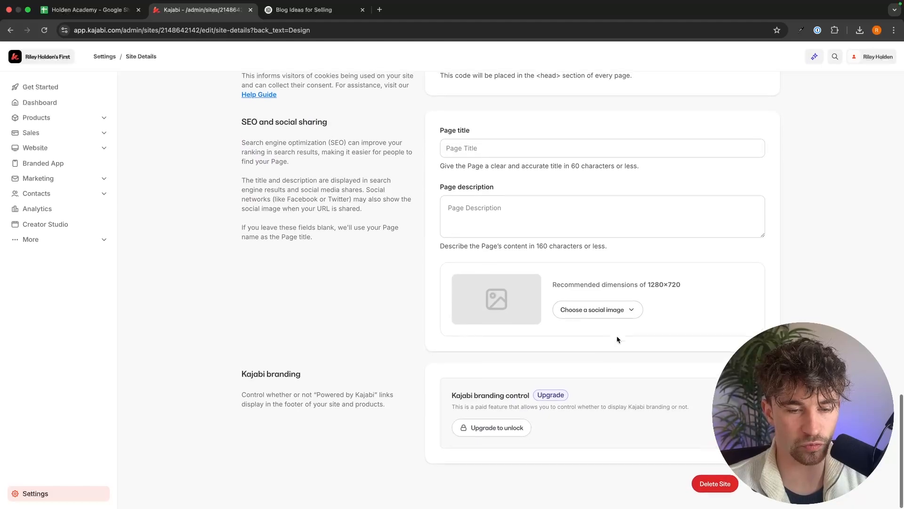
scroll(646, 337, "up", 6)
scroll(627, 207, "up", 10)
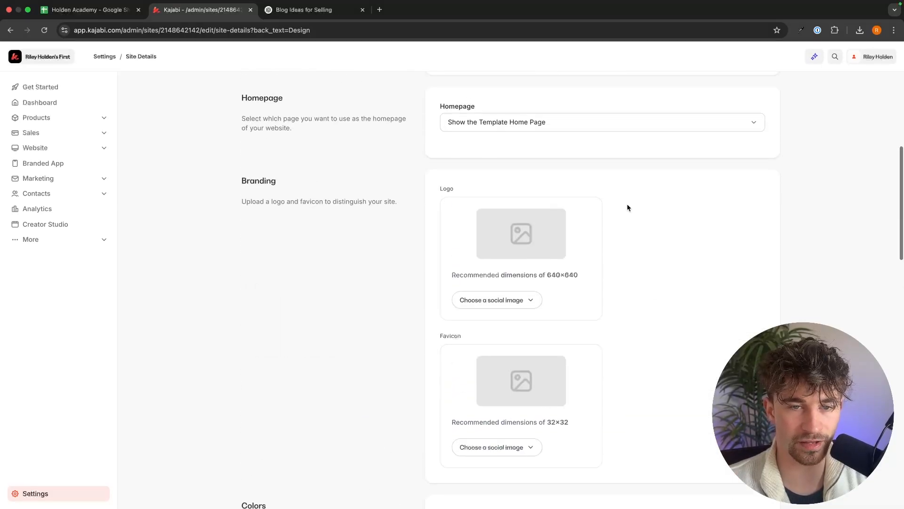
scroll(627, 207, "up", 8)
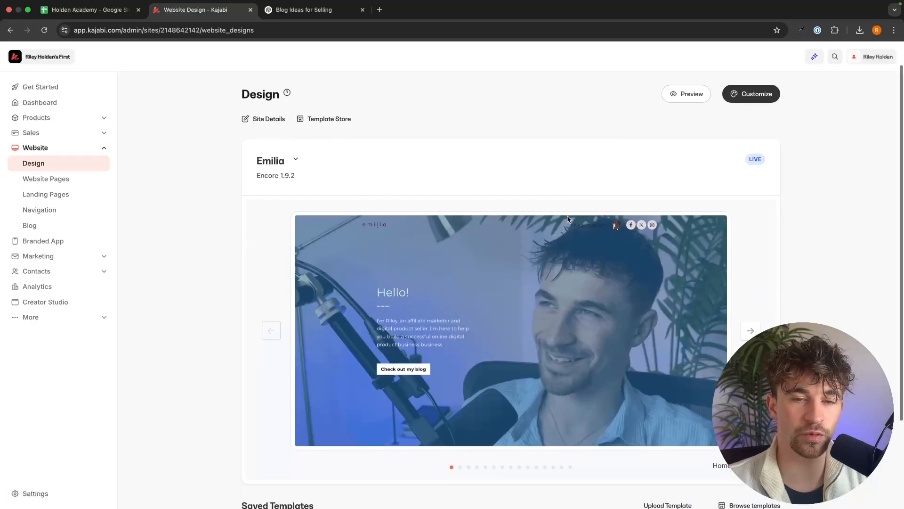
scroll(580, 150, "down", 3)
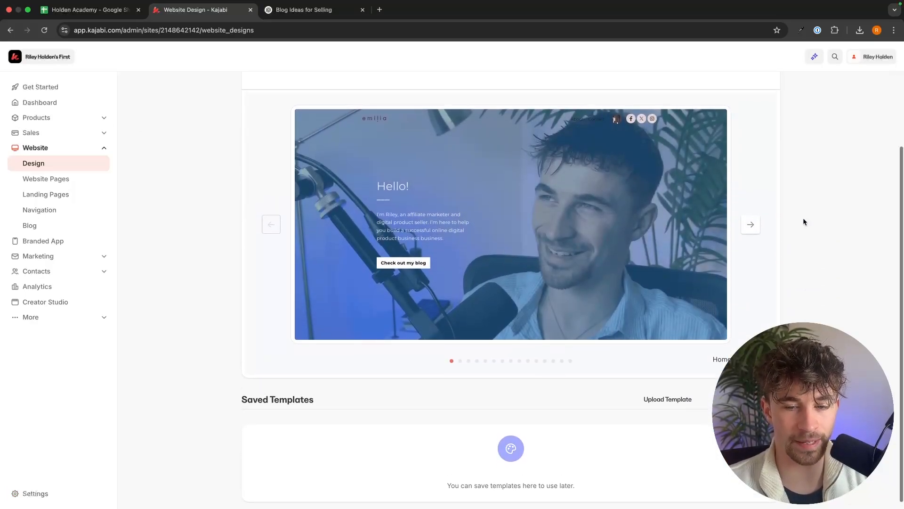